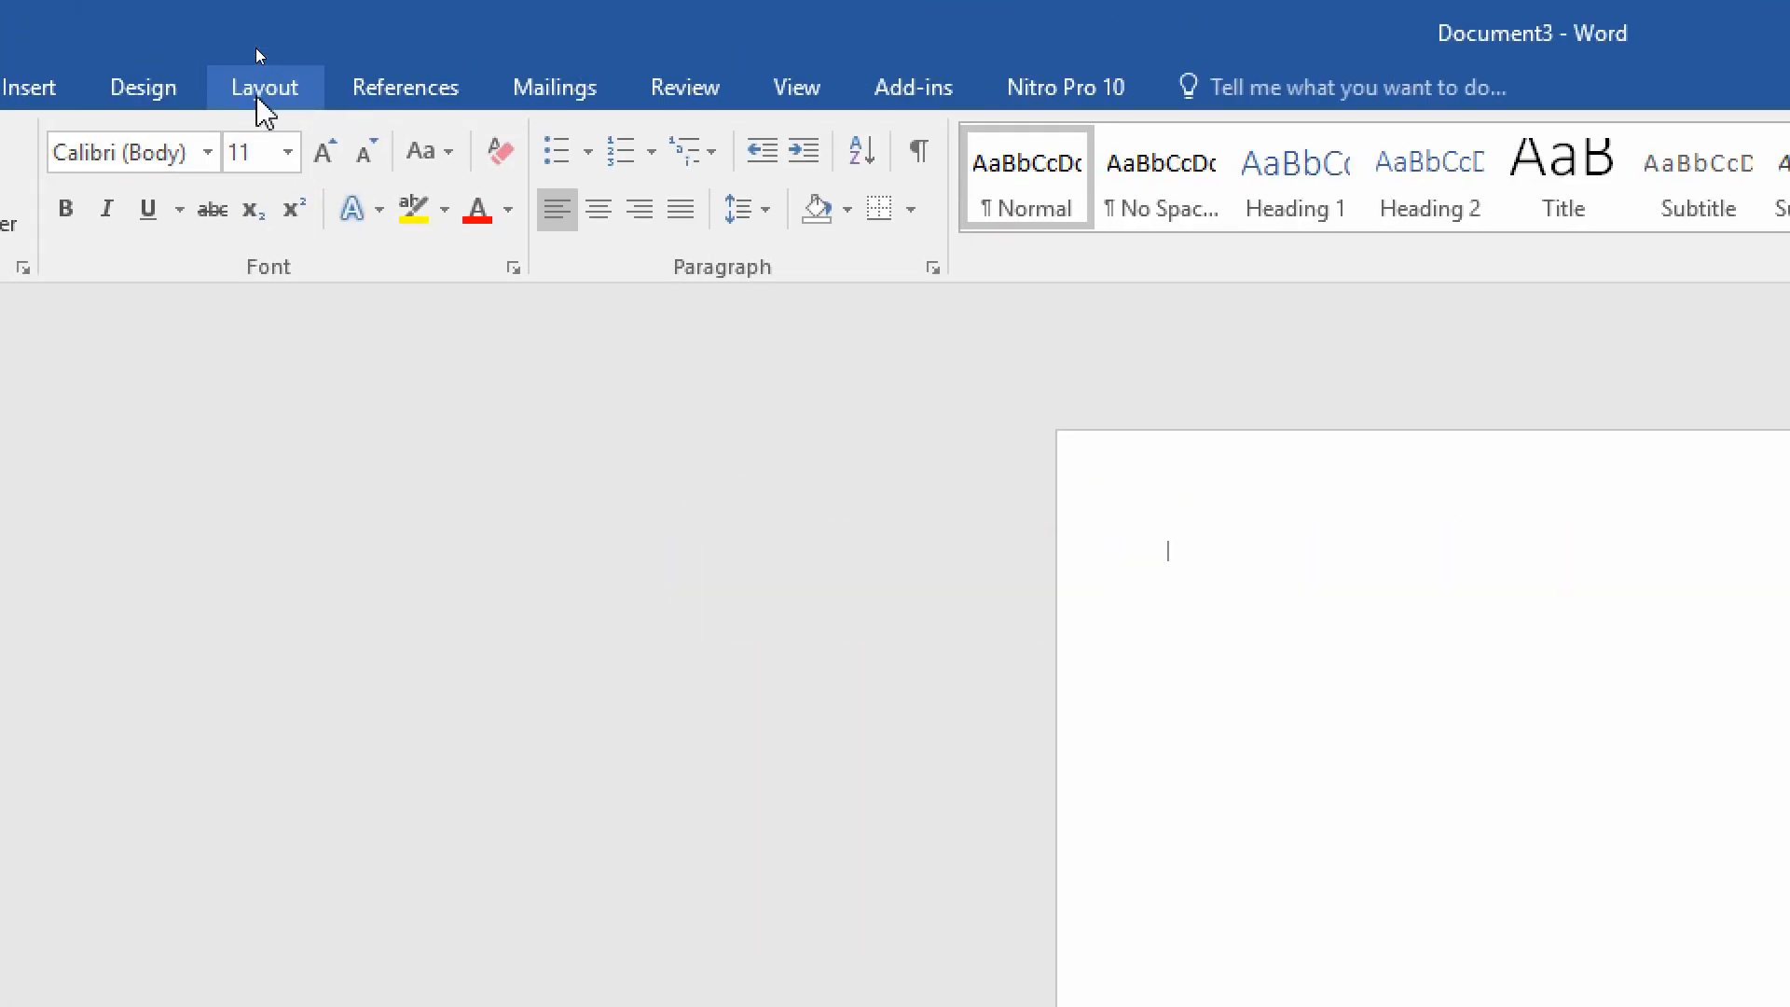
# - Set the page's top, bottom, left and right margins all to 0
pyautogui.click(257, 47)
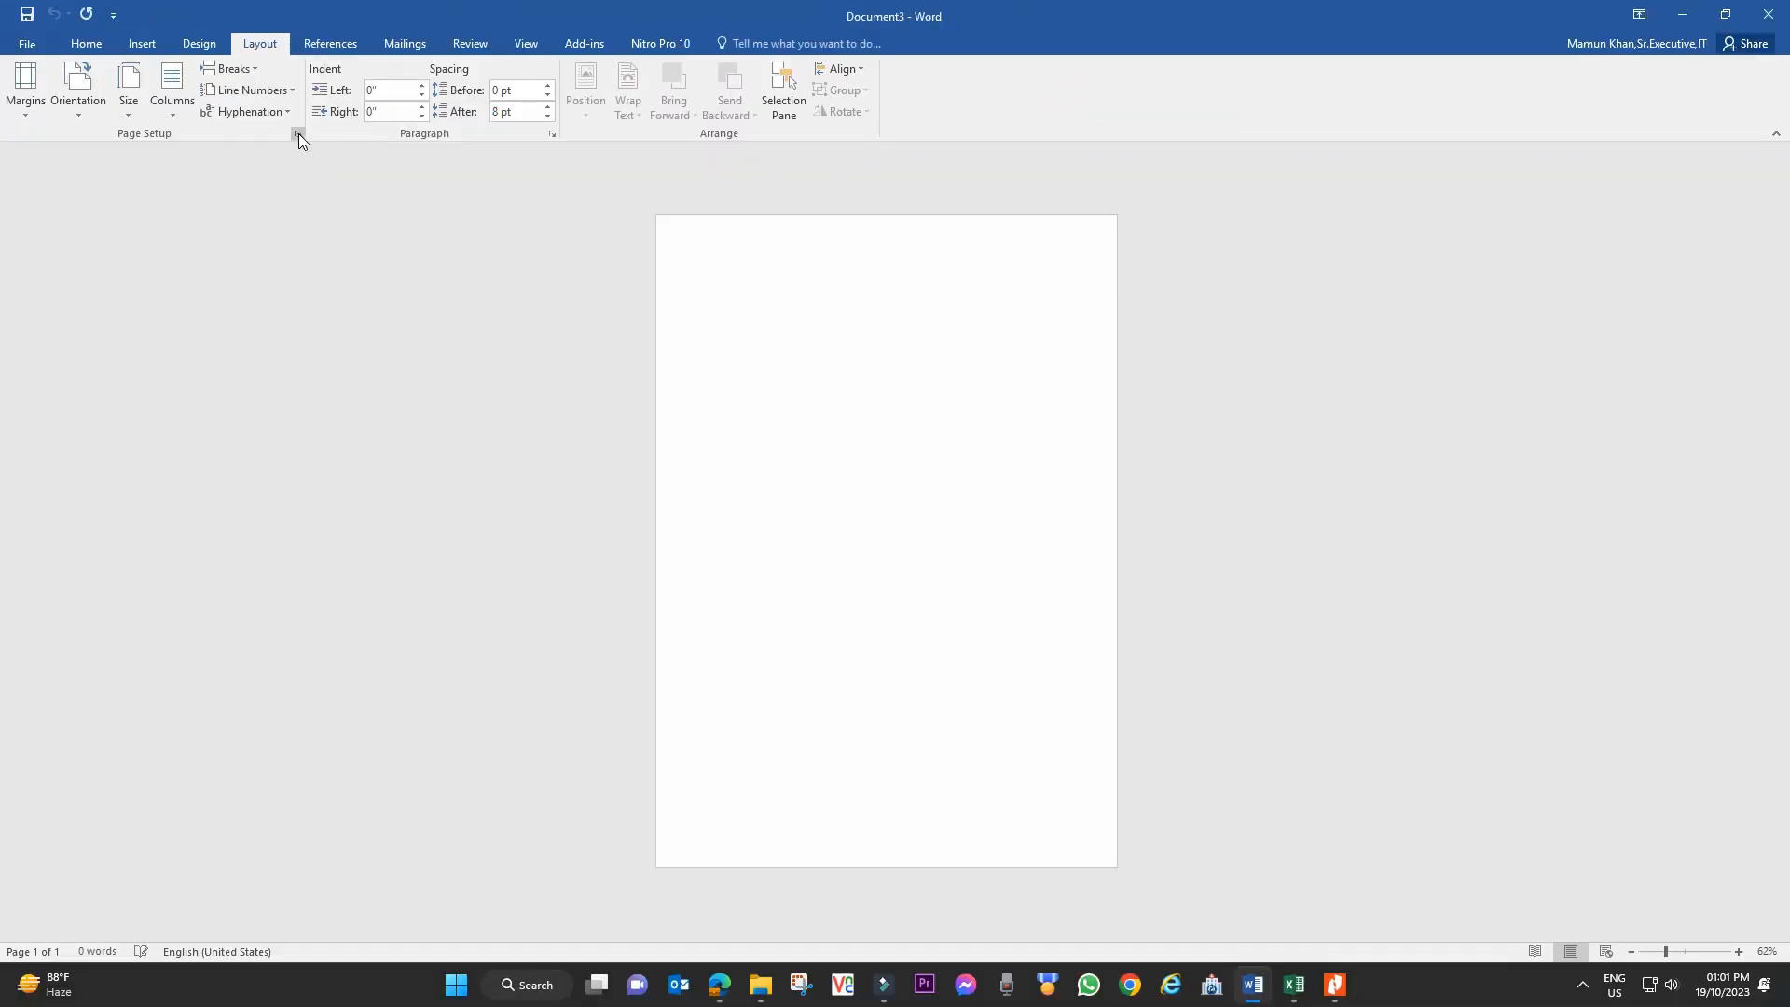
pyautogui.click(593, 270)
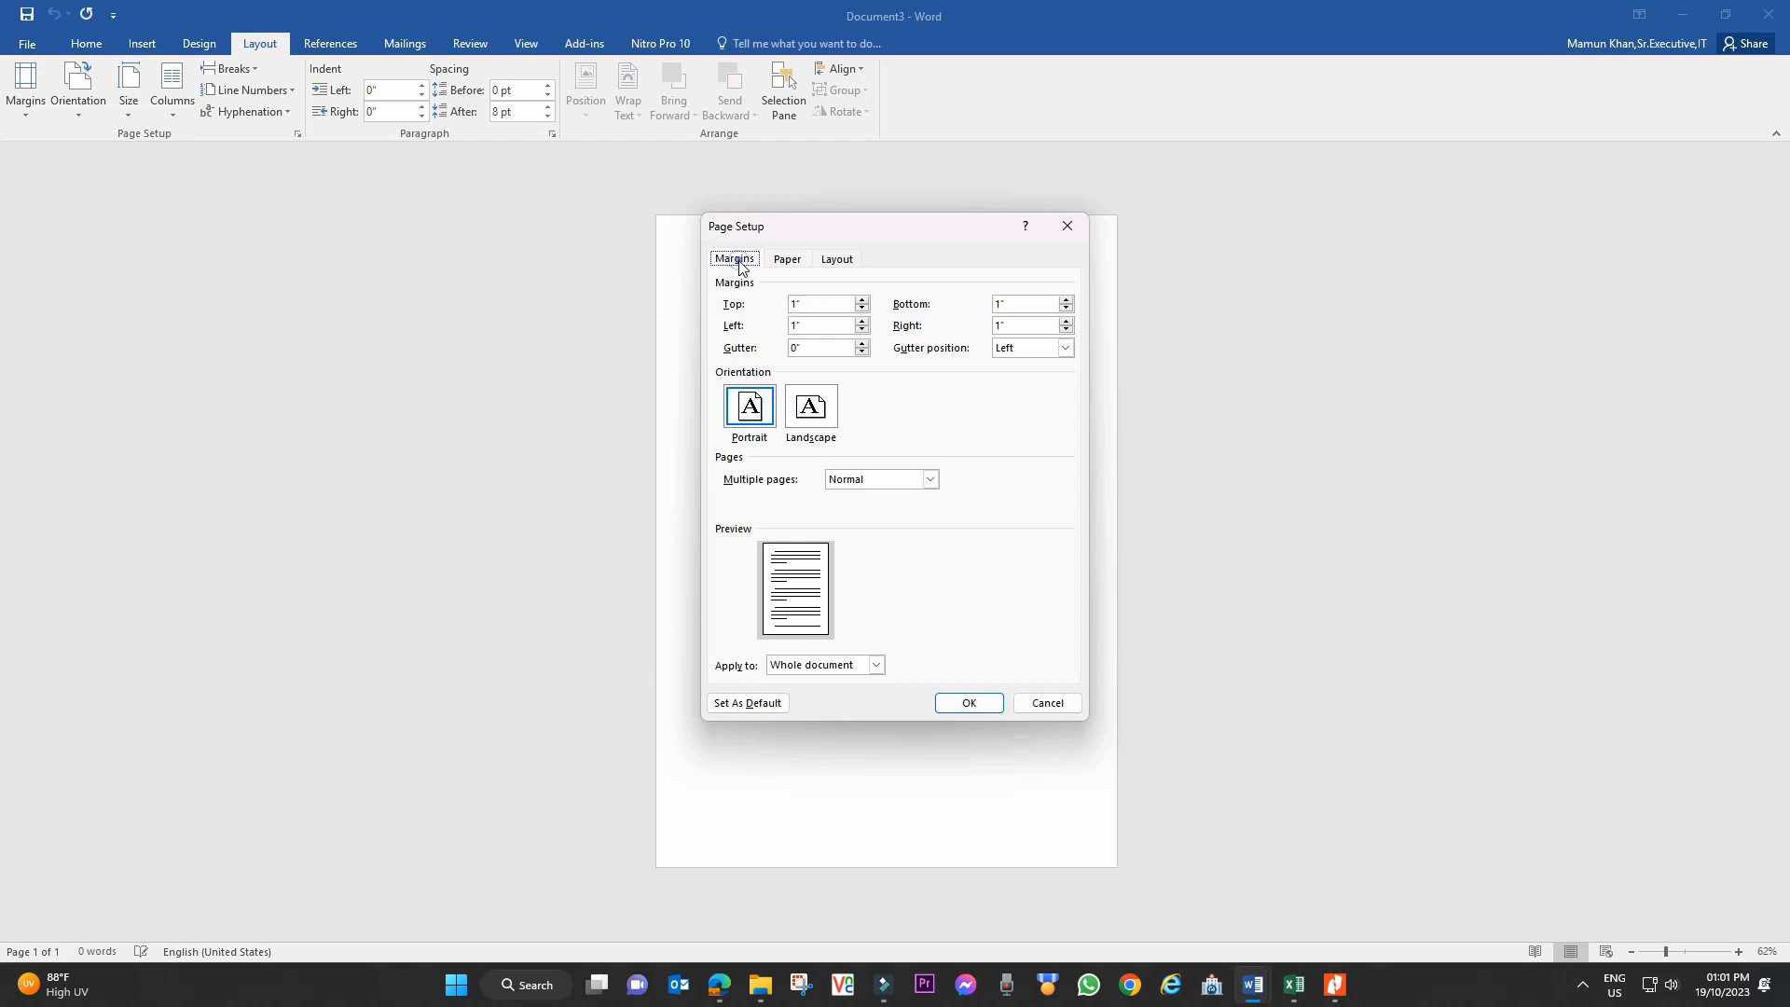
pyautogui.click(824, 306)
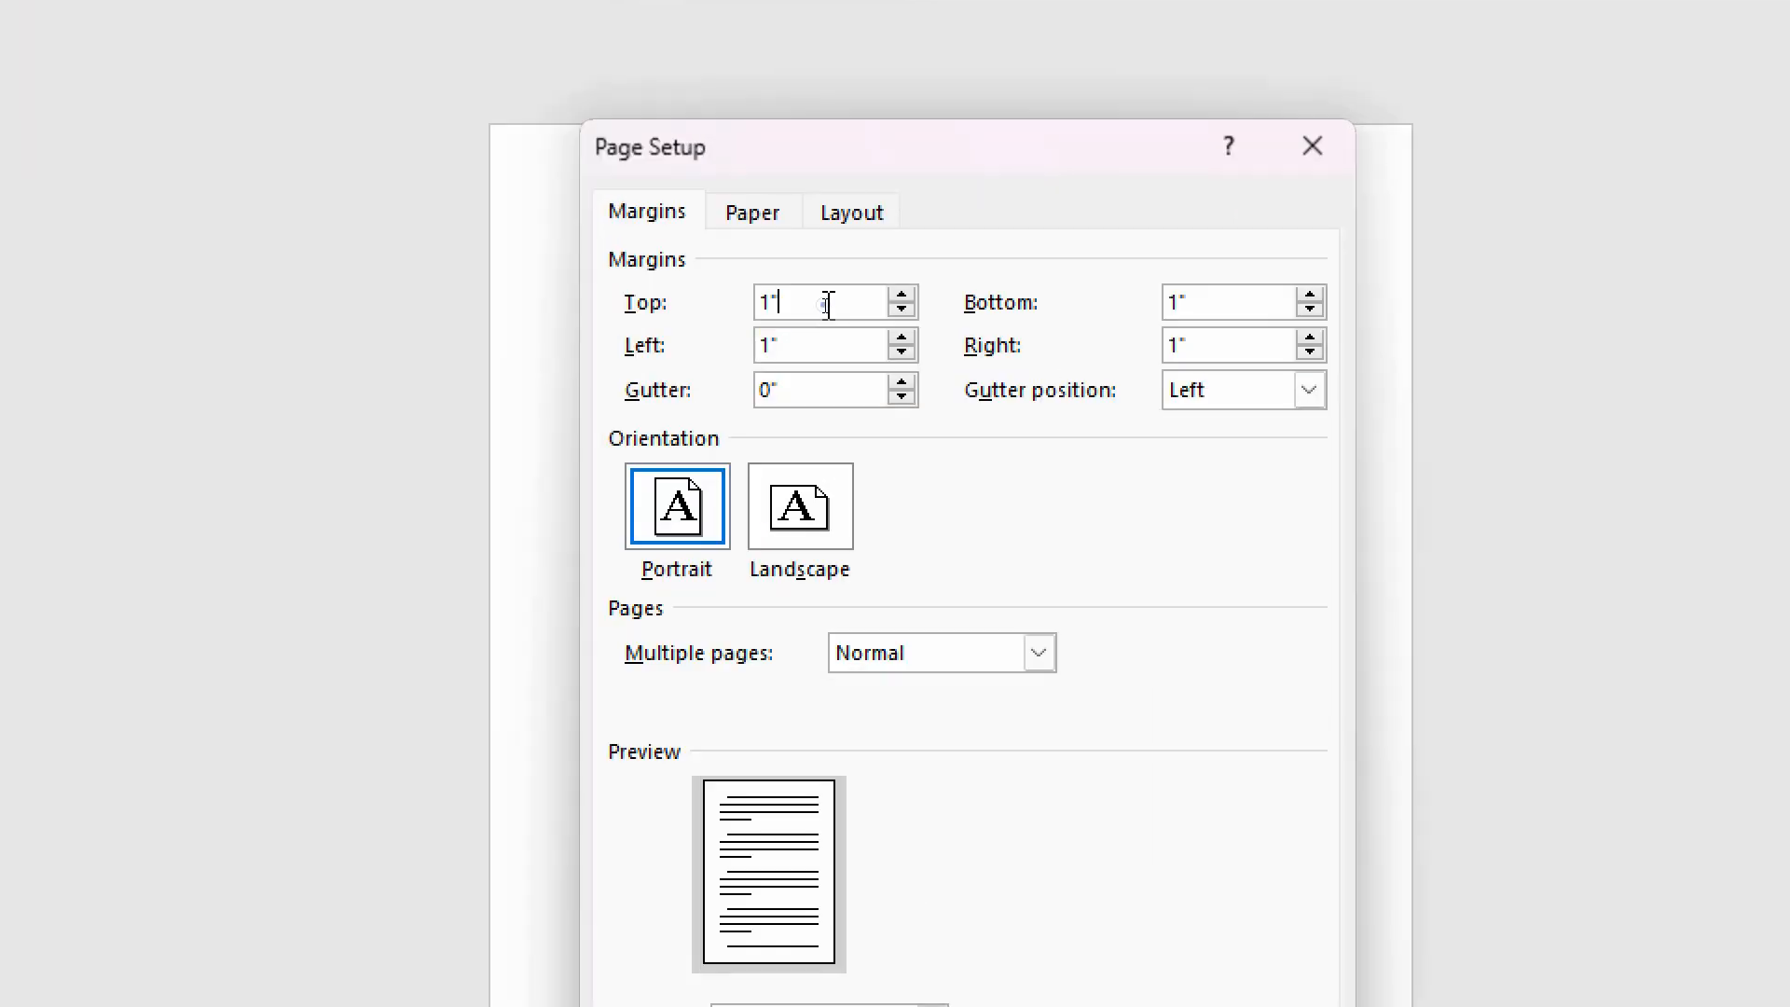
pyautogui.moveTo(824, 306); pyautogui.dragTo(775, 304)
pyautogui.write('0')
pyautogui.press('Tab')
pyautogui.write('0')
pyautogui.press('Tab')
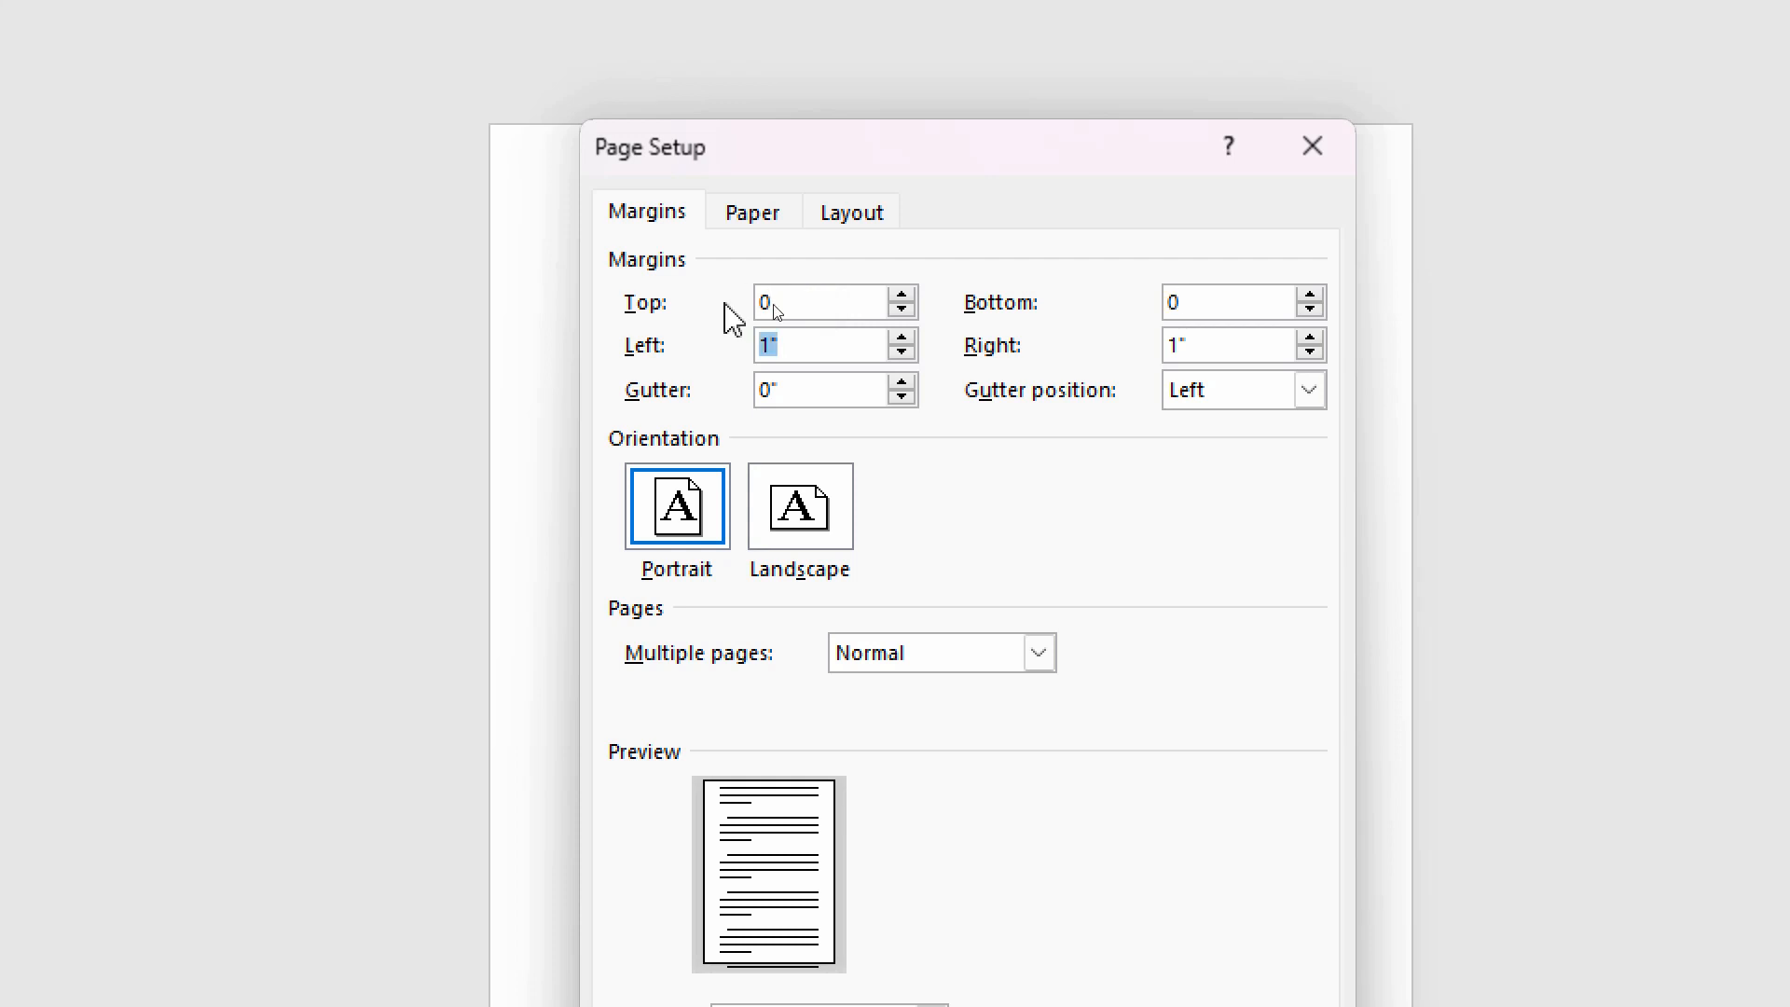
pyautogui.write('0')
pyautogui.press('Tab')
pyautogui.write('0')
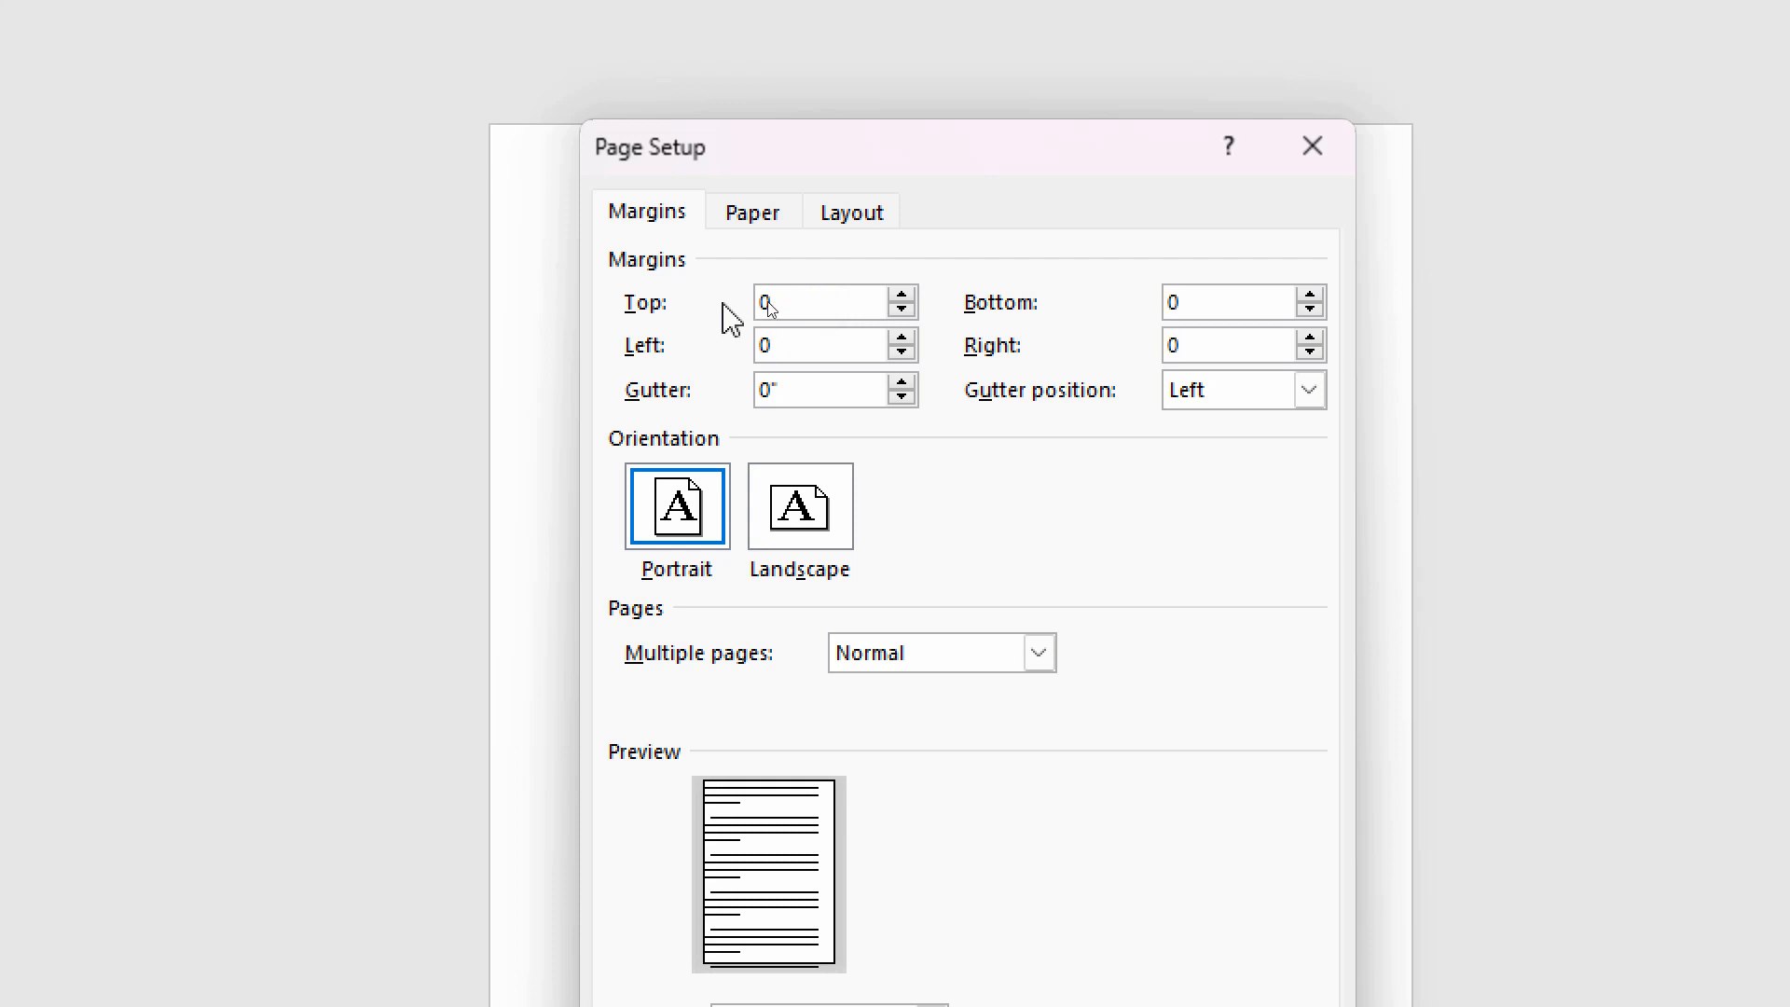
# - Apply a custom paper size 2.2" wide and 3.4" high, ignoring the printable-area margin warning
pyautogui.click(766, 224)
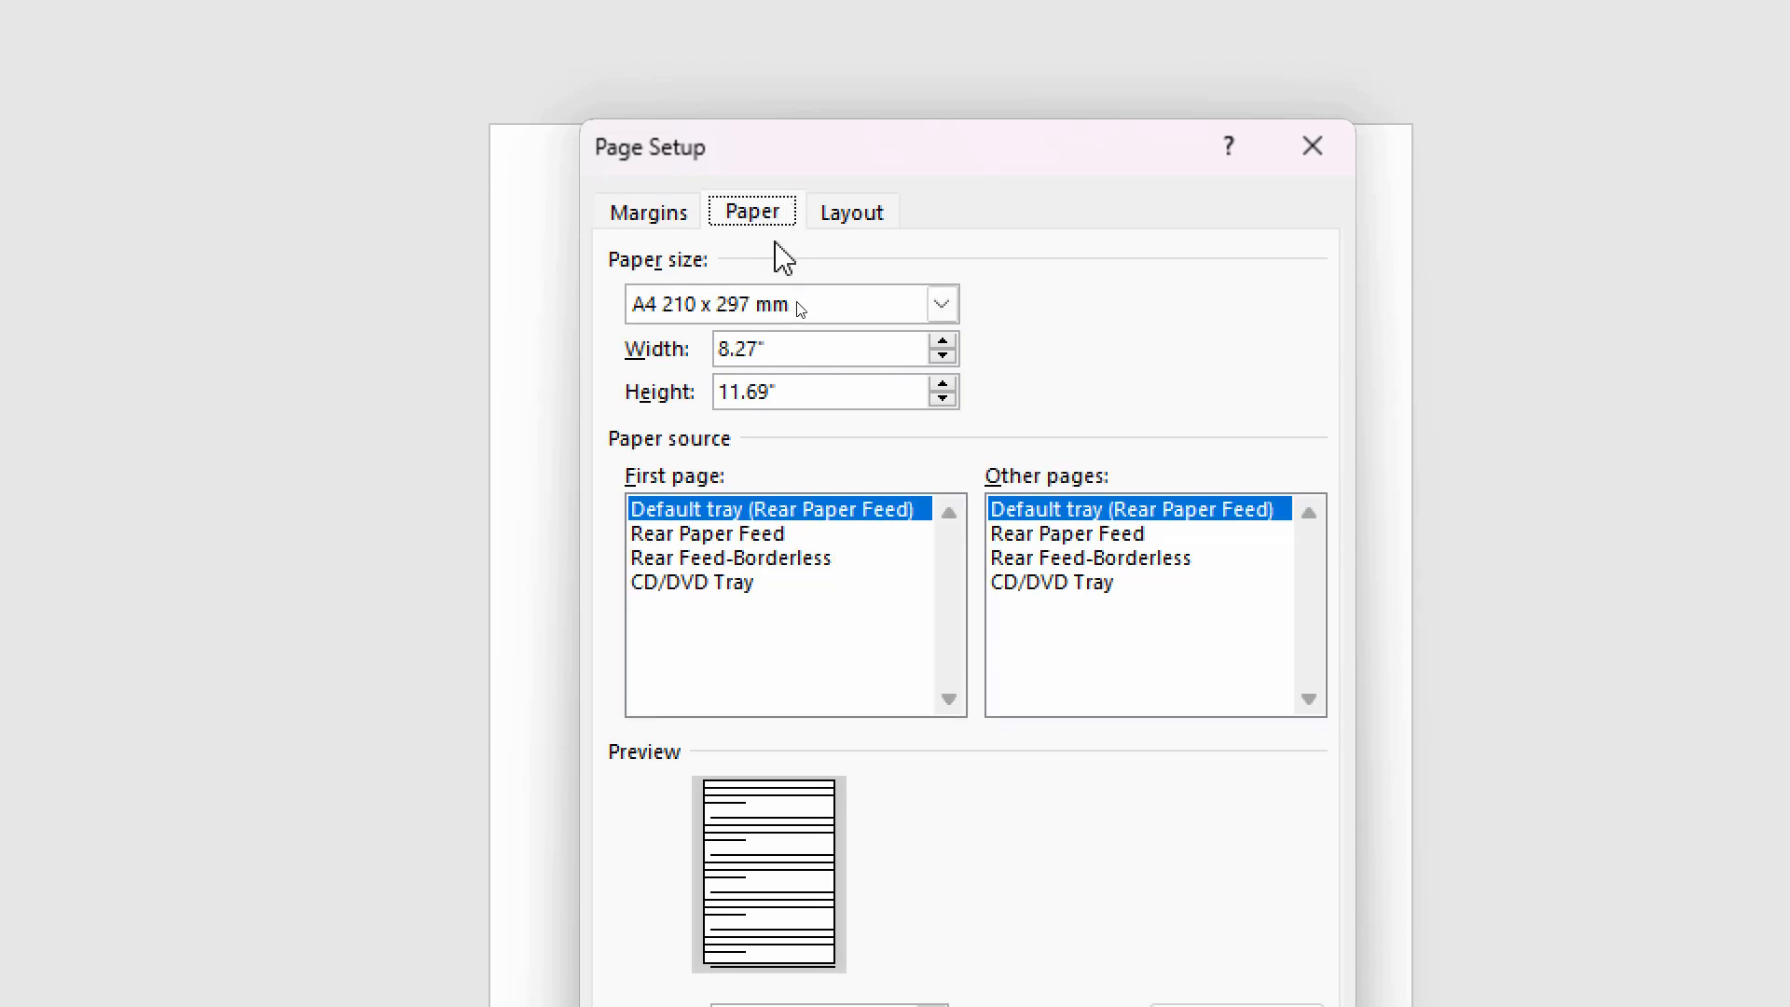
pyautogui.click(804, 342)
pyautogui.moveTo(803, 341); pyautogui.dragTo(670, 359)
pyautogui.write('2.2')
pyautogui.moveTo(830, 391); pyautogui.dragTo(583, 388)
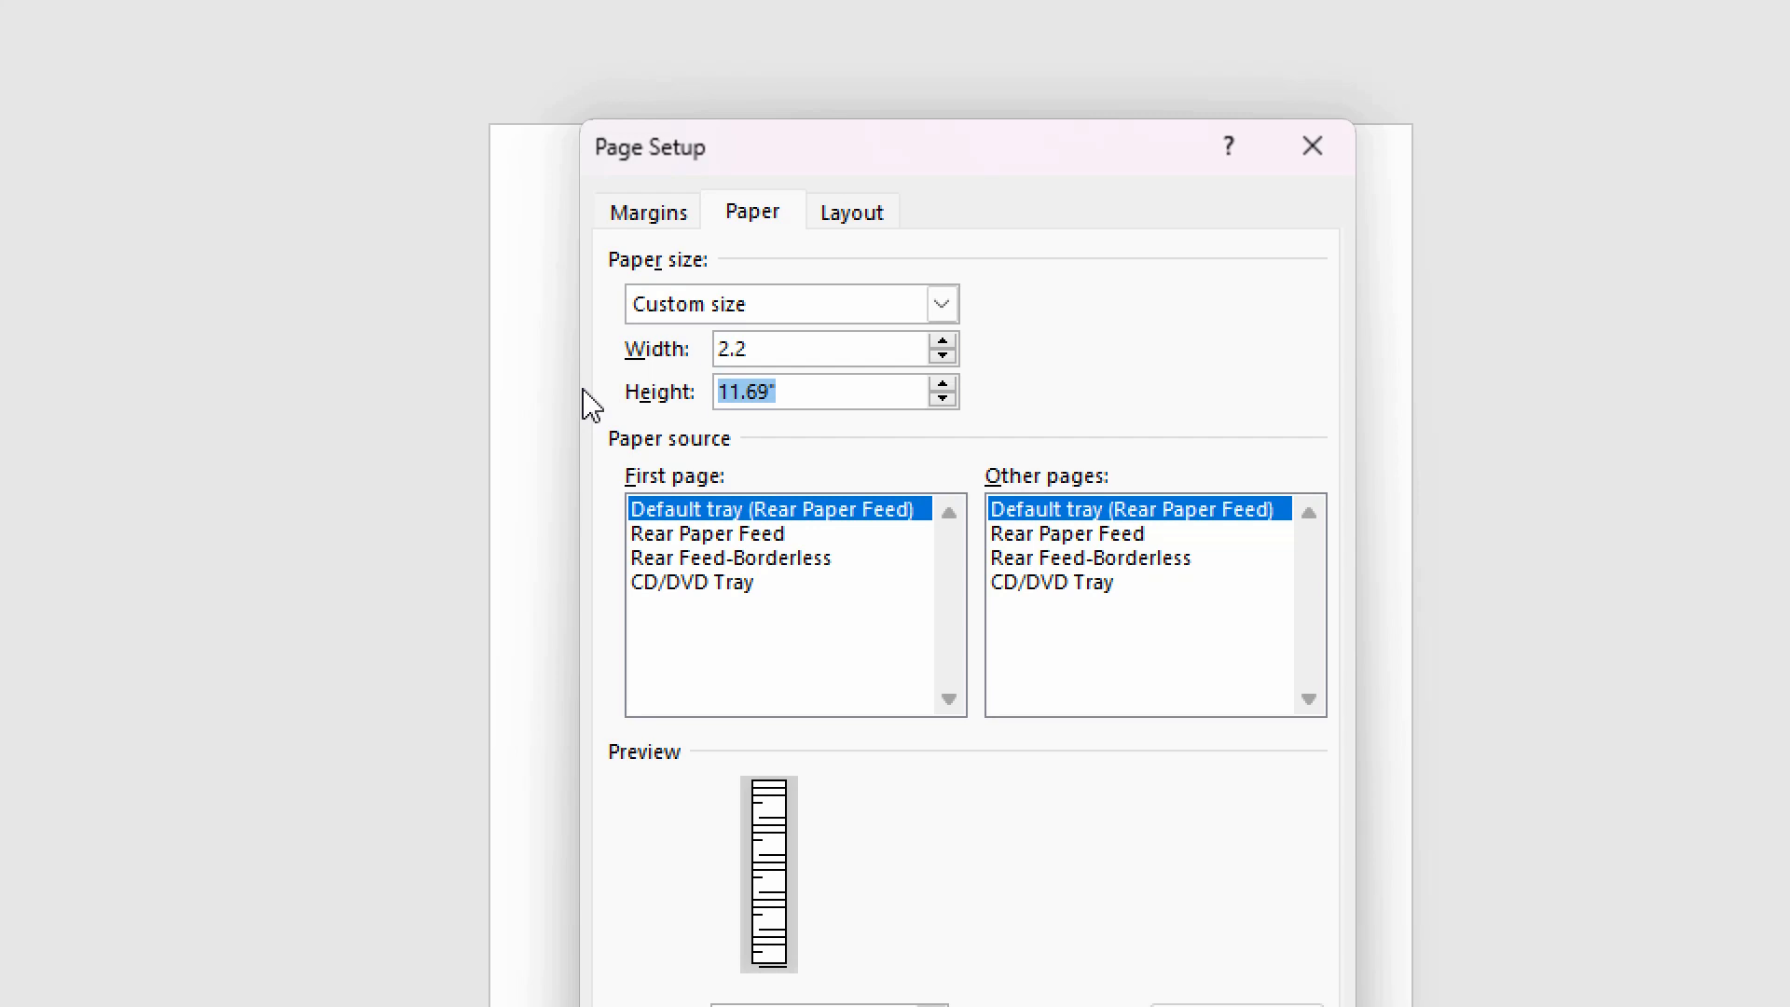
pyautogui.write('3.4')
pyautogui.click(813, 345)
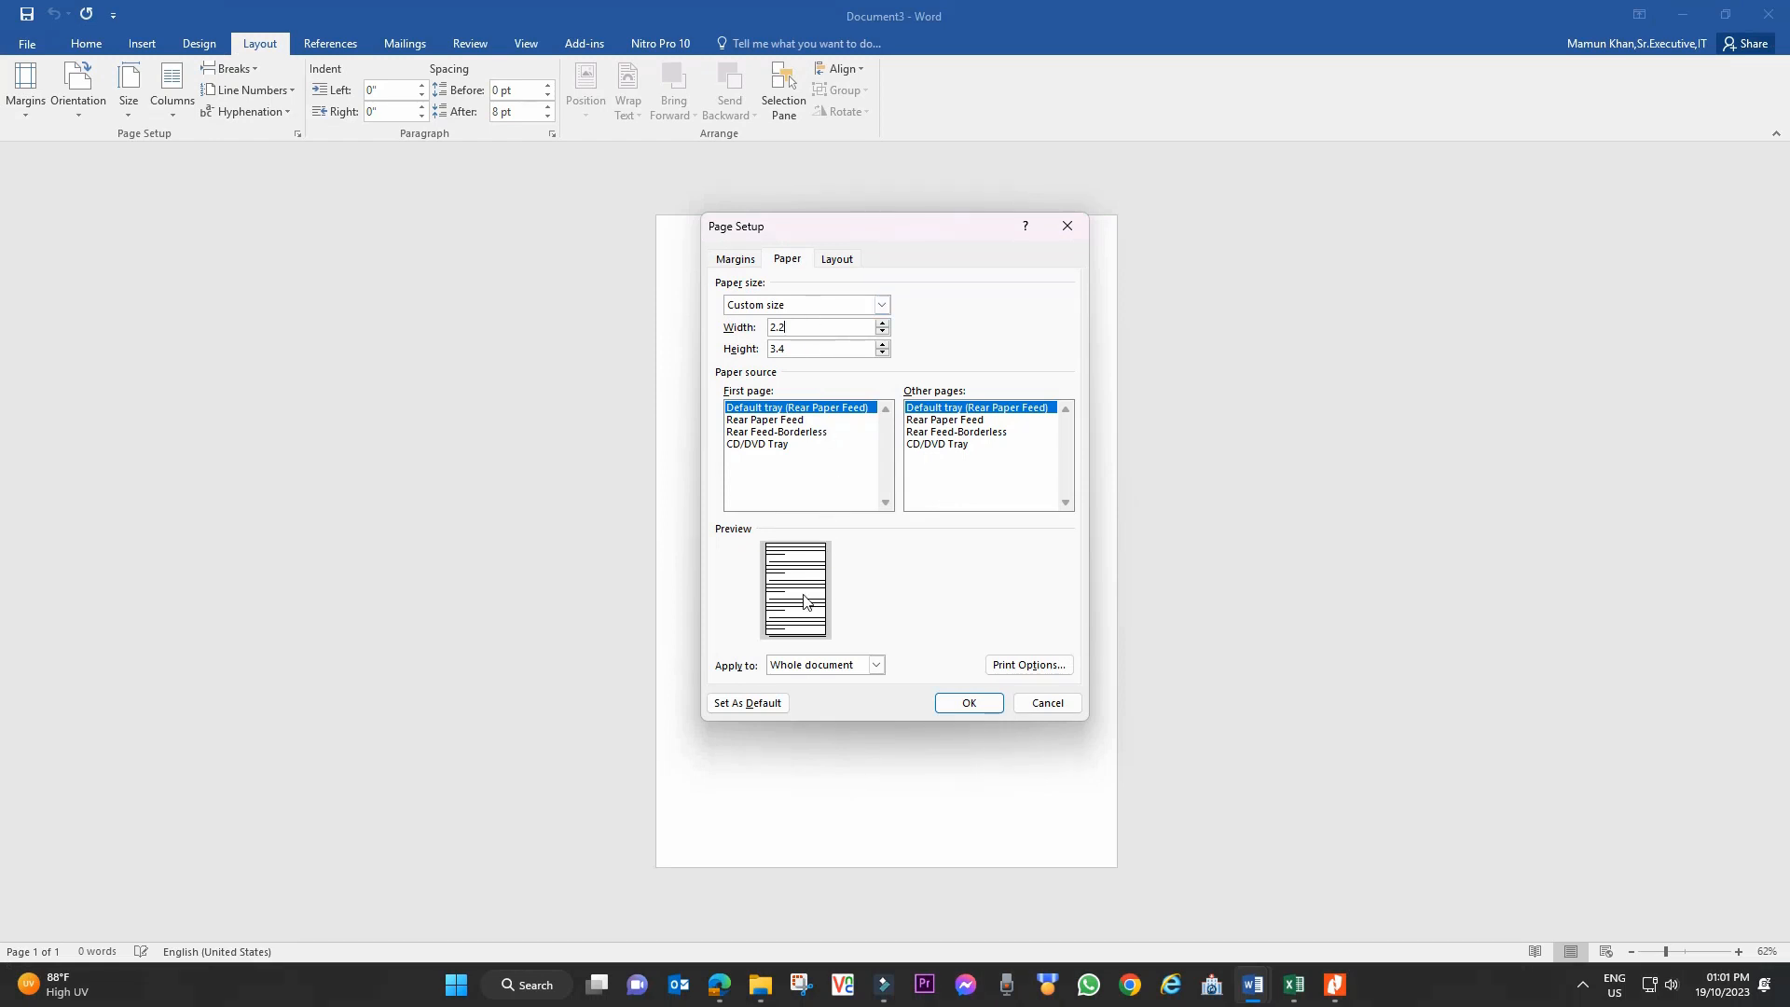
pyautogui.click(967, 703)
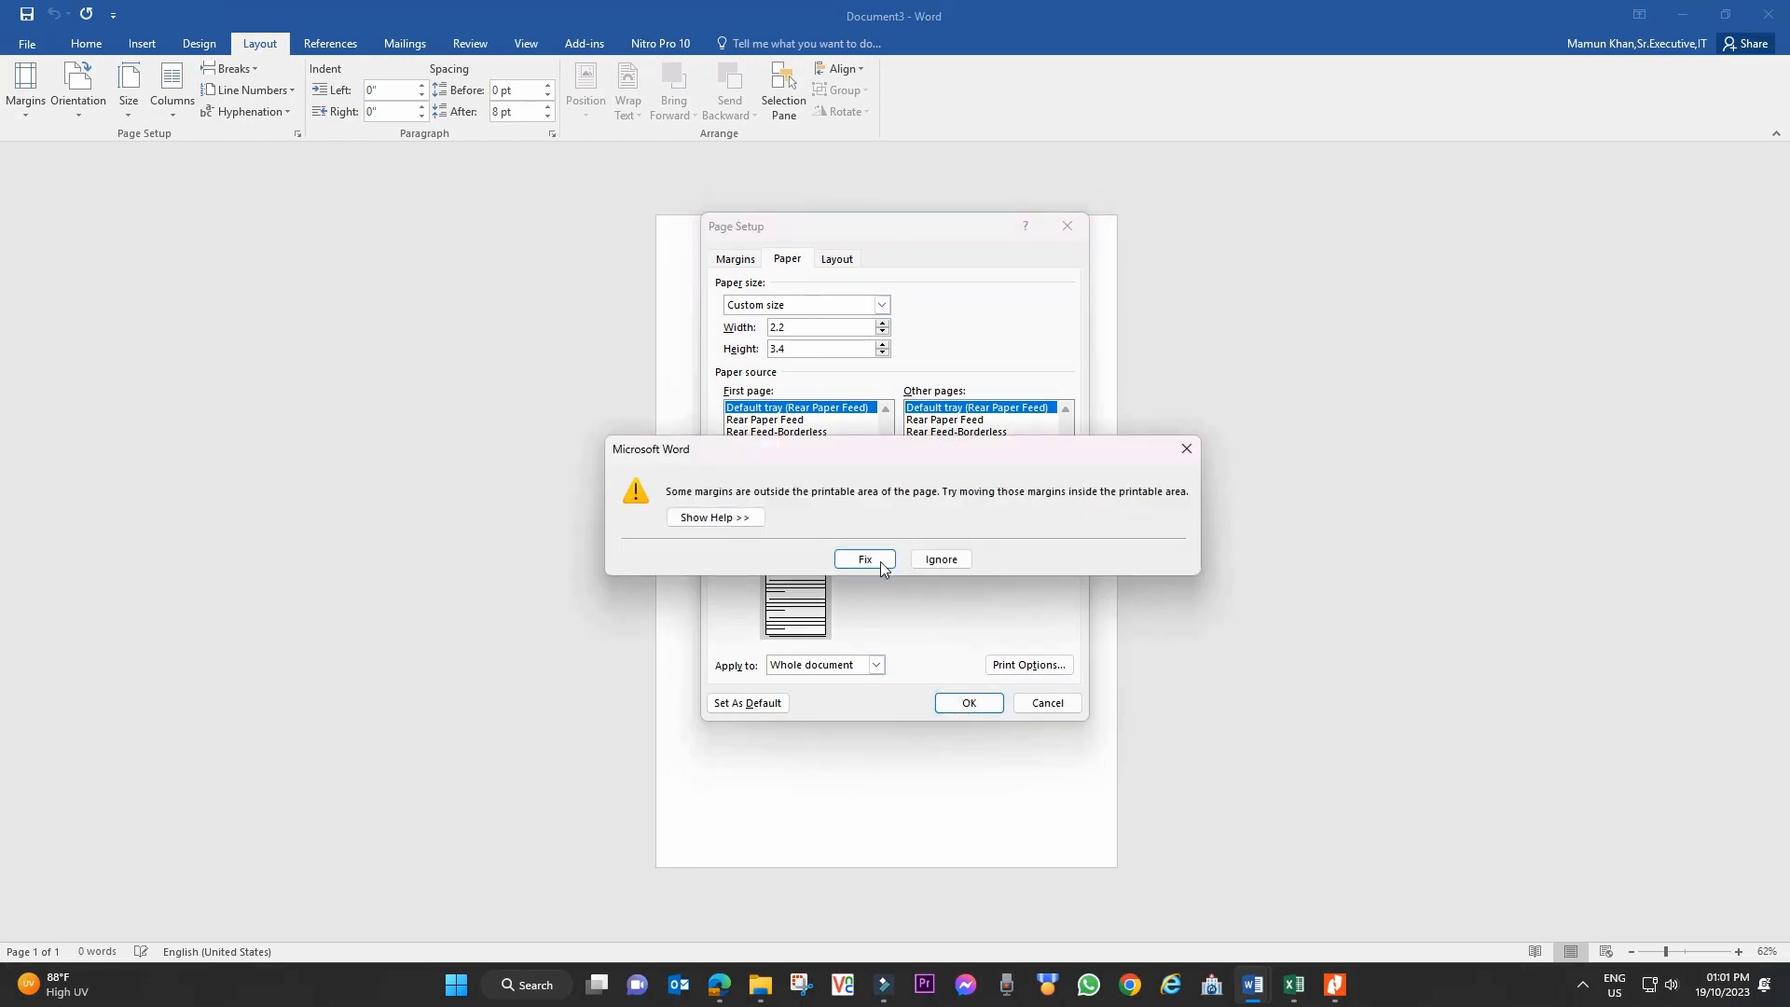
pyautogui.click(937, 558)
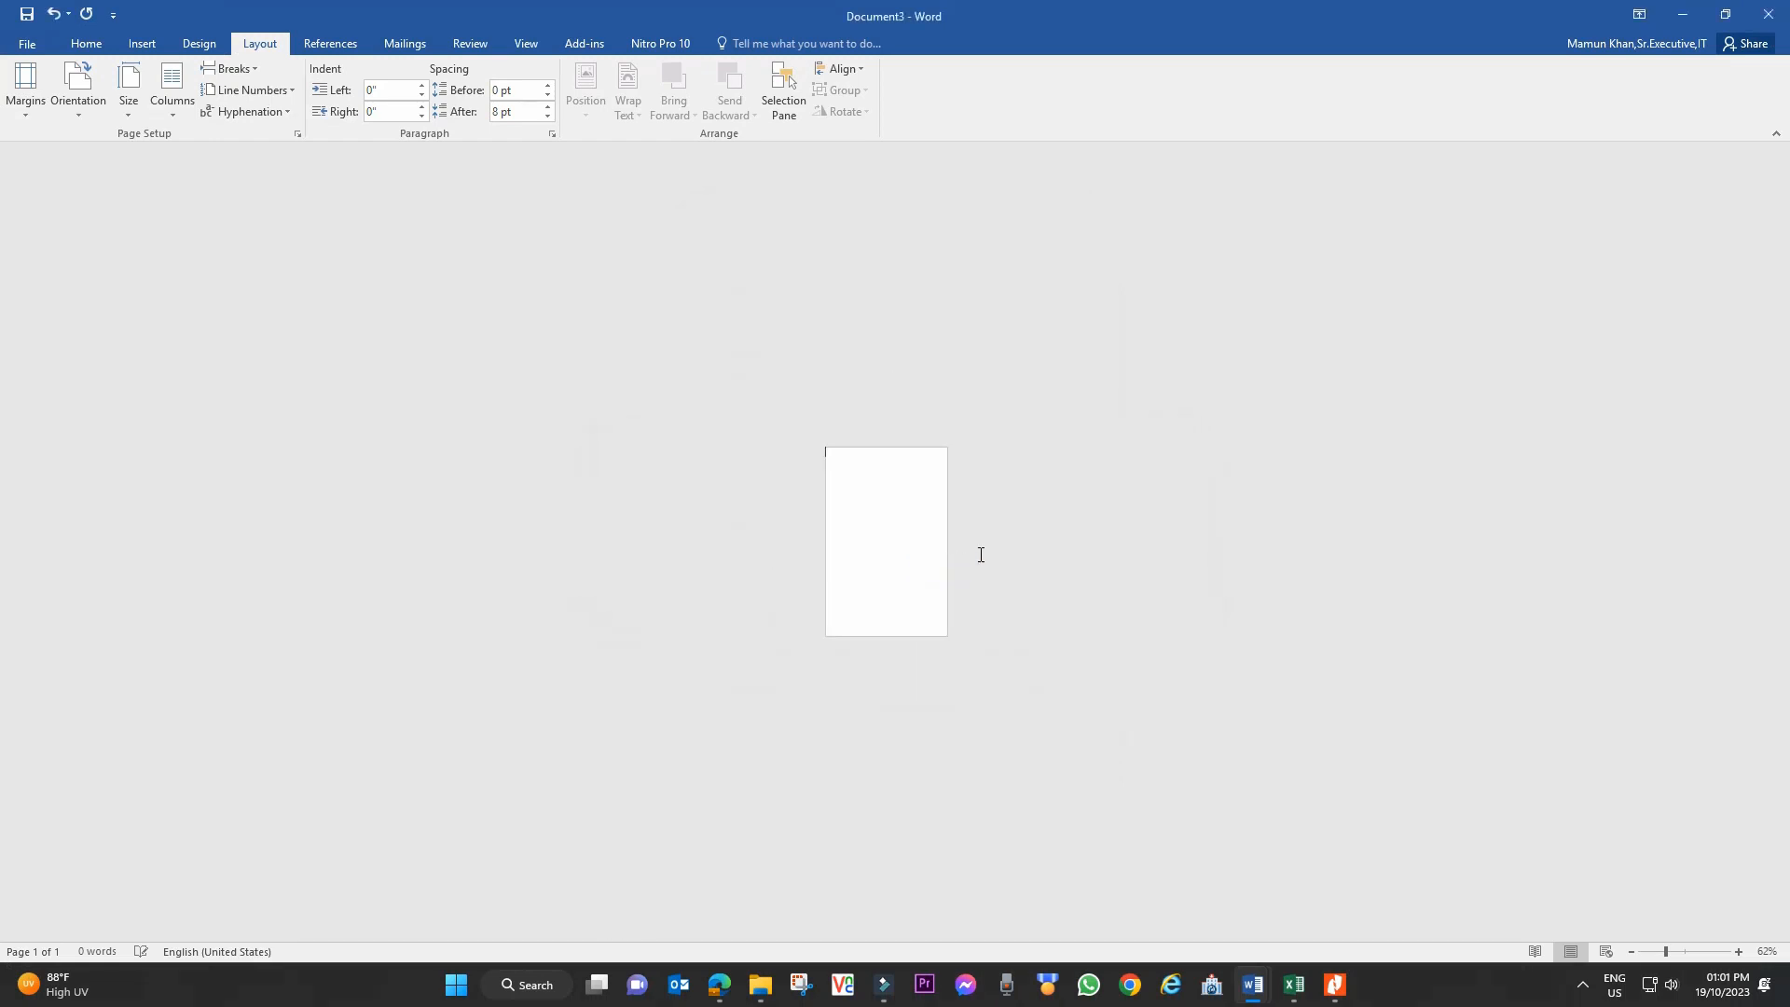
# - Draw a rectangle about 2.17" wide and 0.51" high along the top edge of the page
pyautogui.click(1678, 951)
pyautogui.click(1694, 954)
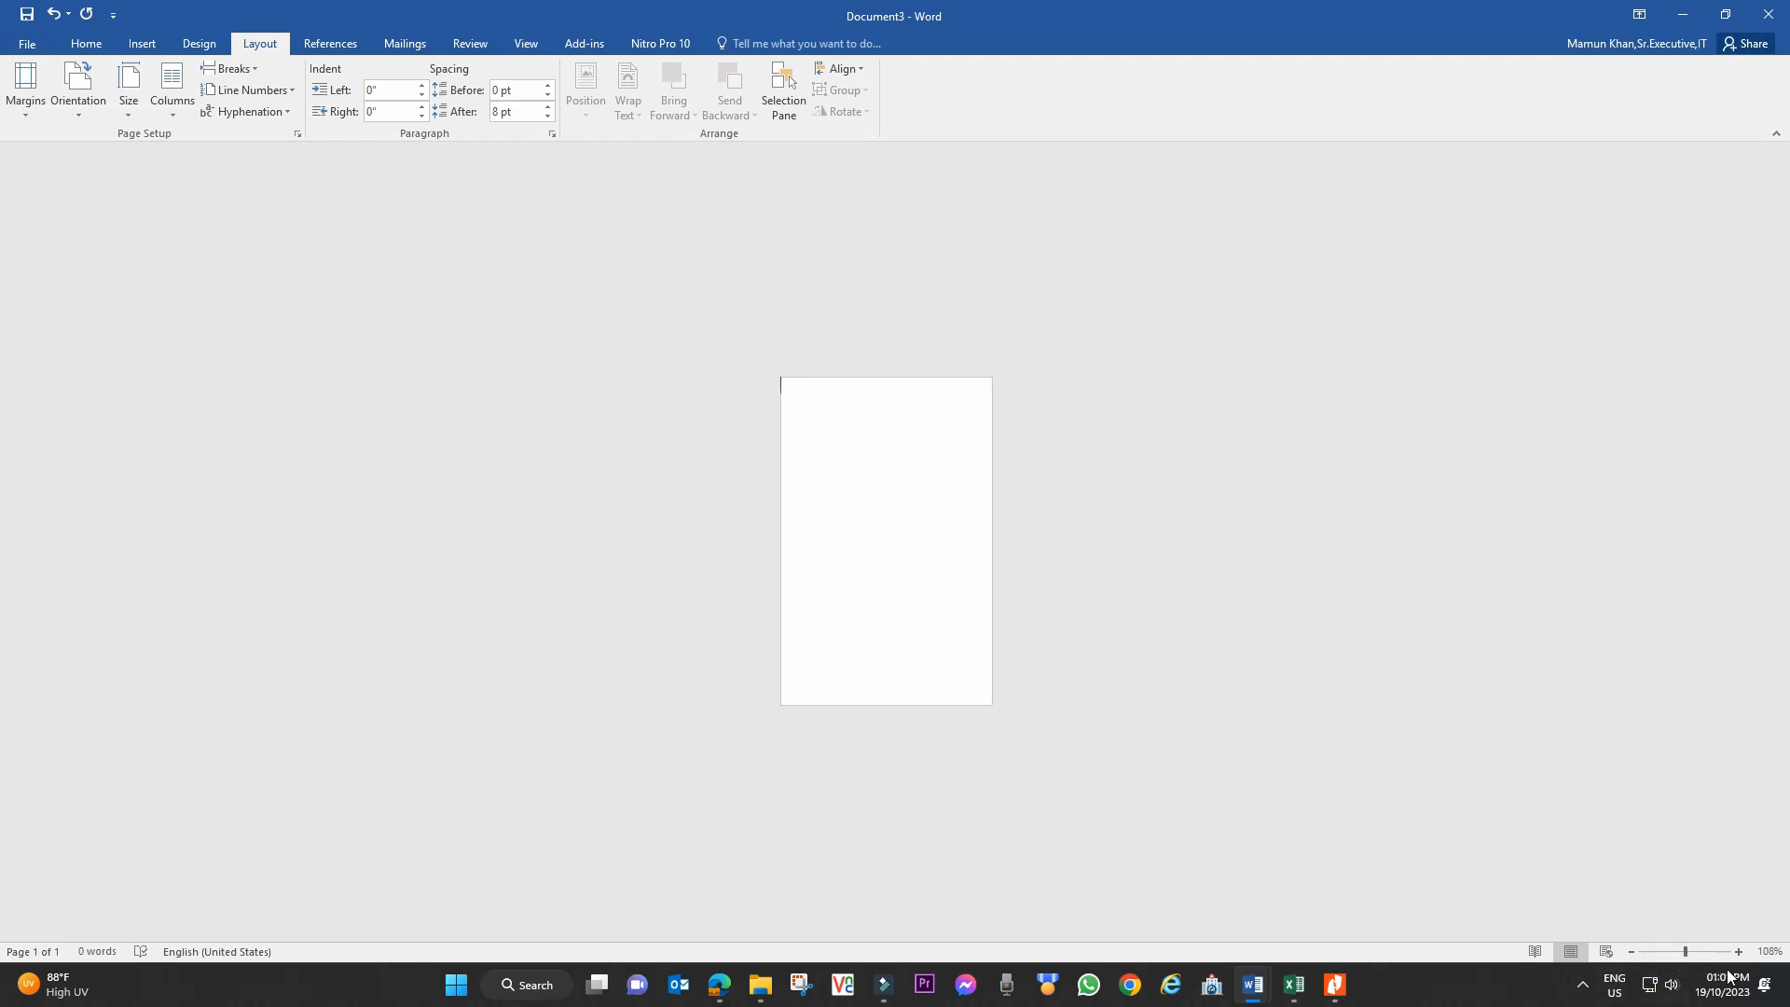
pyautogui.click(1697, 954)
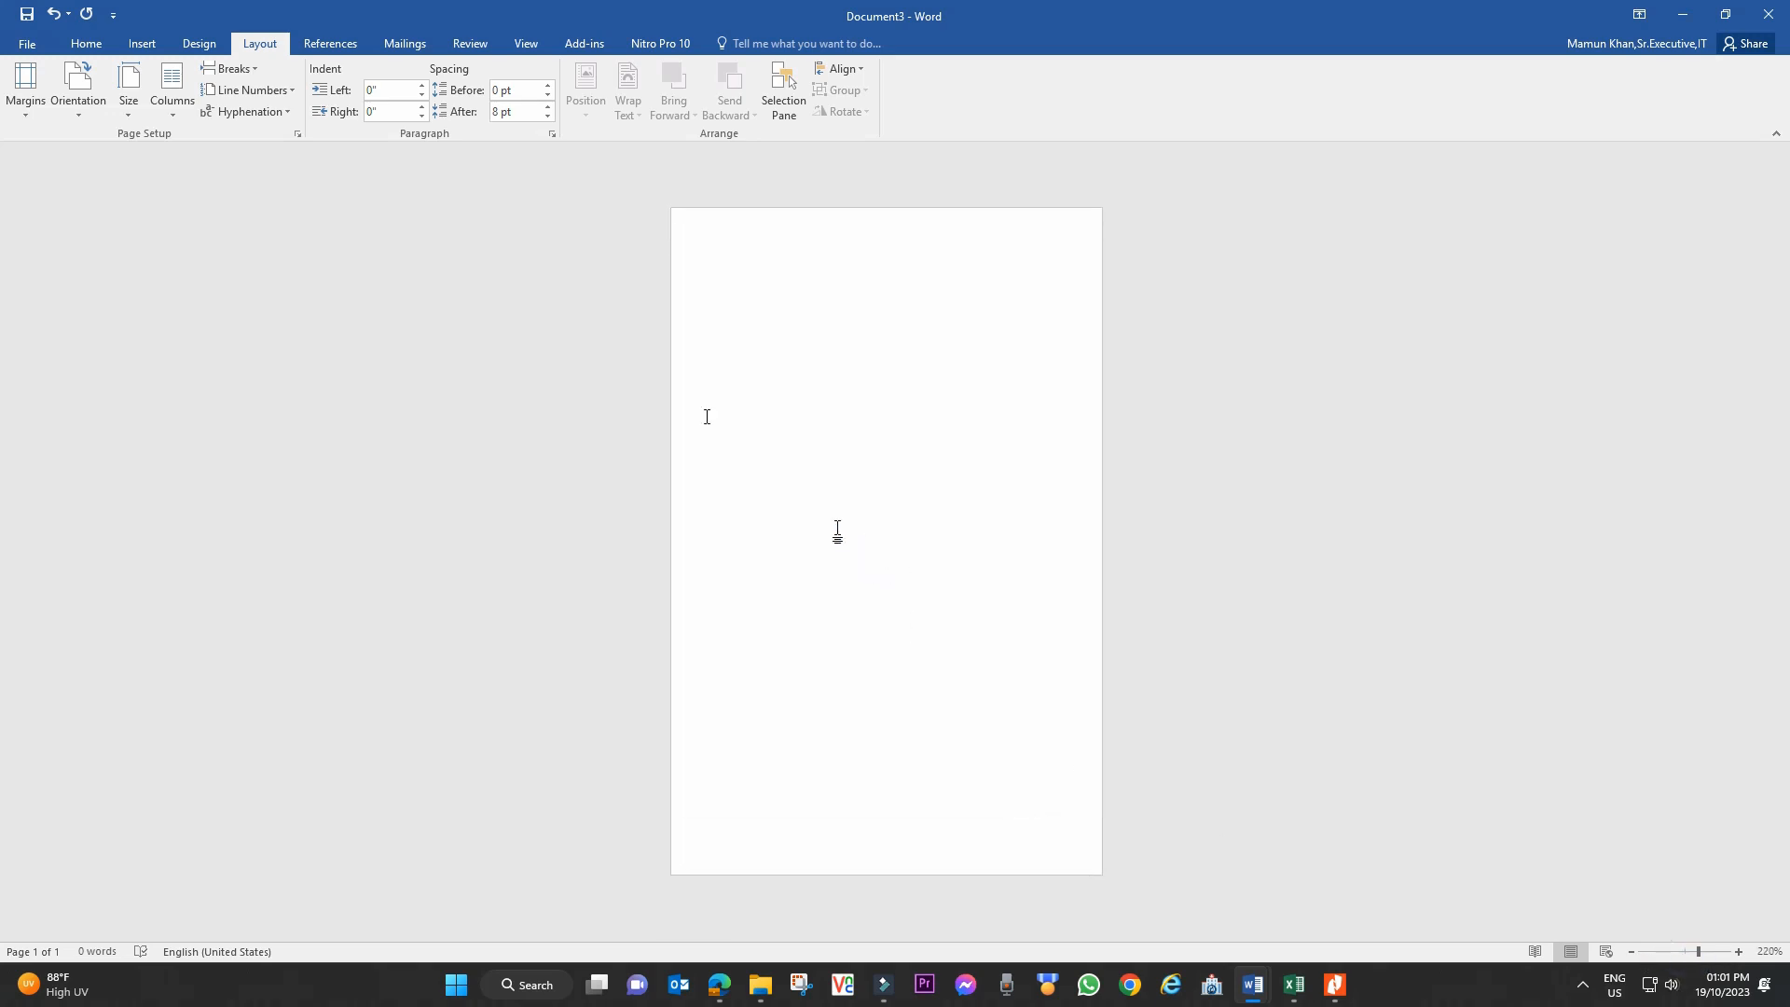
pyautogui.click(183, 83)
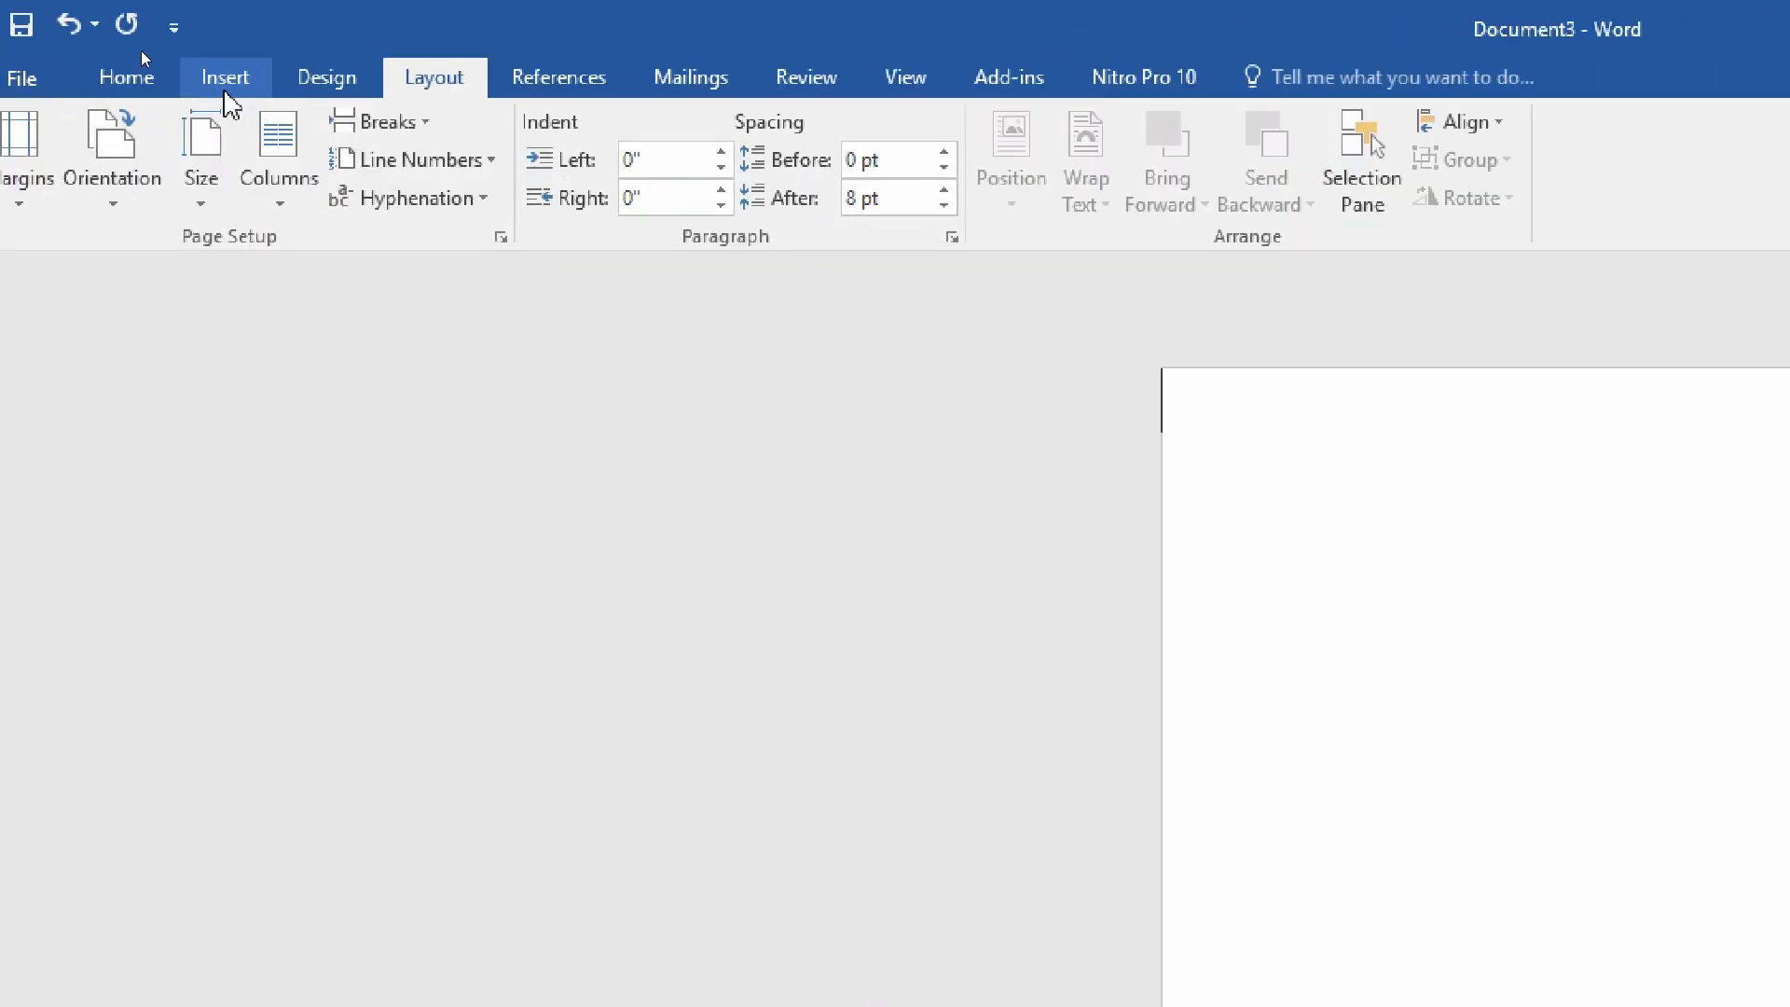
pyautogui.click(141, 47)
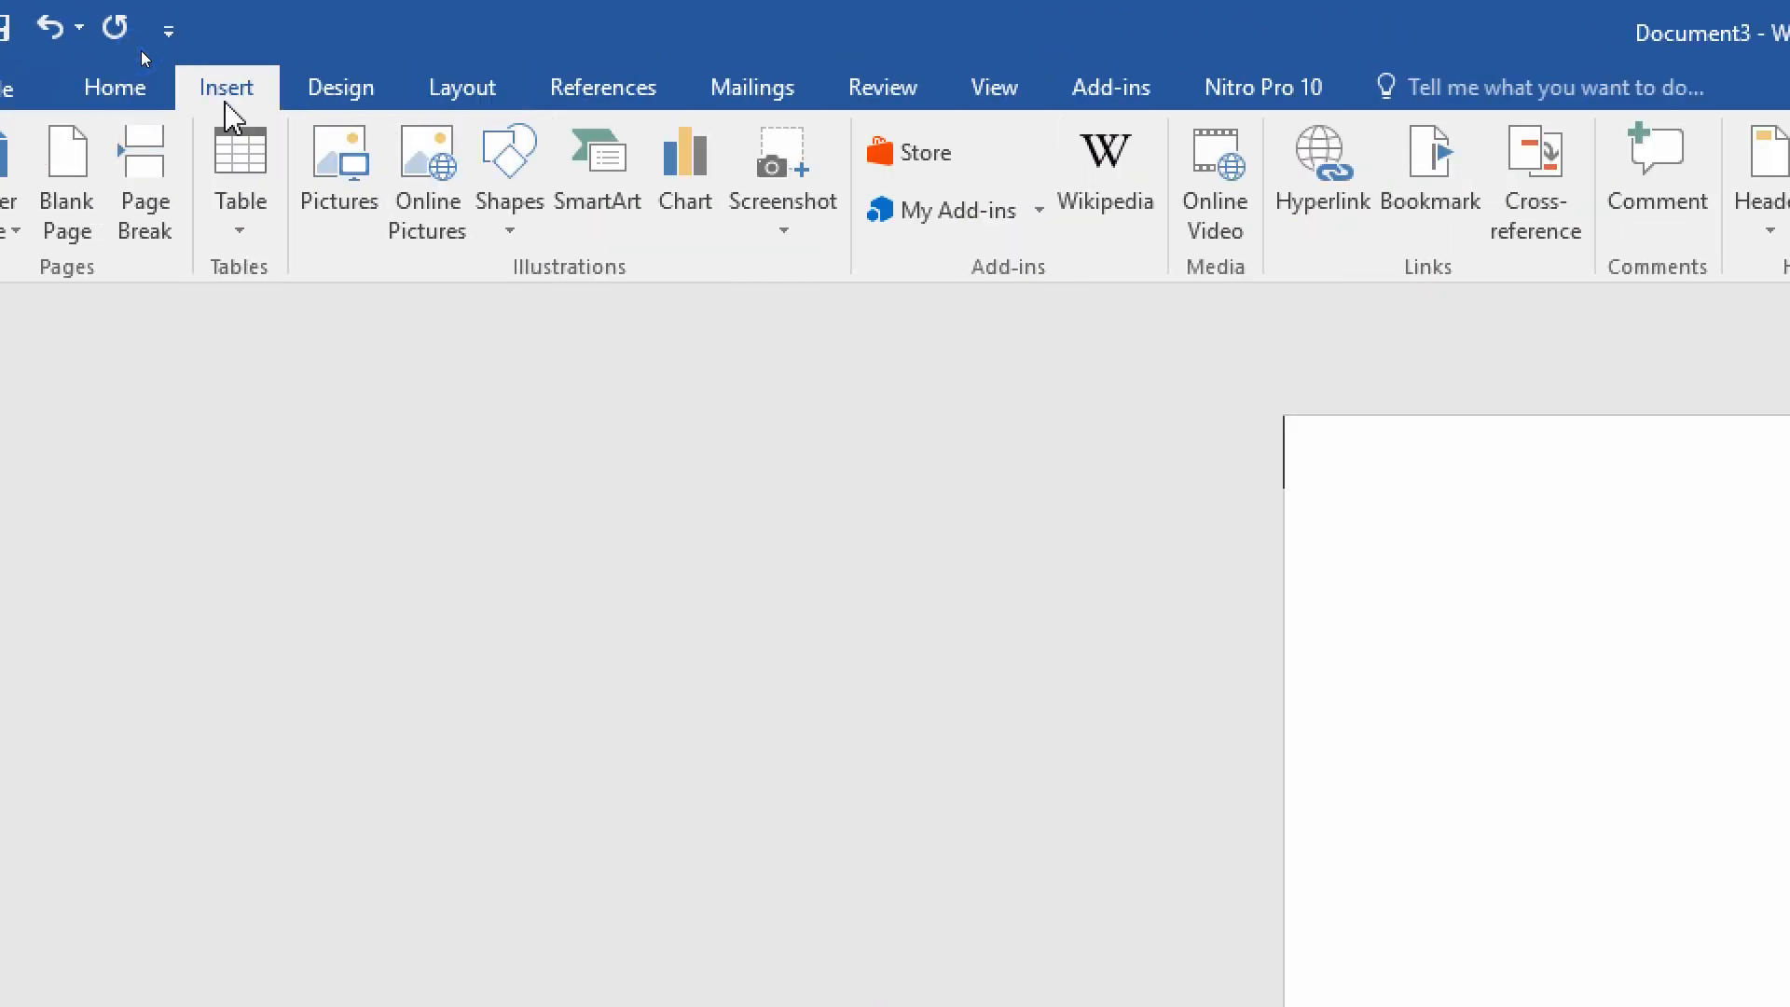
pyautogui.click(511, 232)
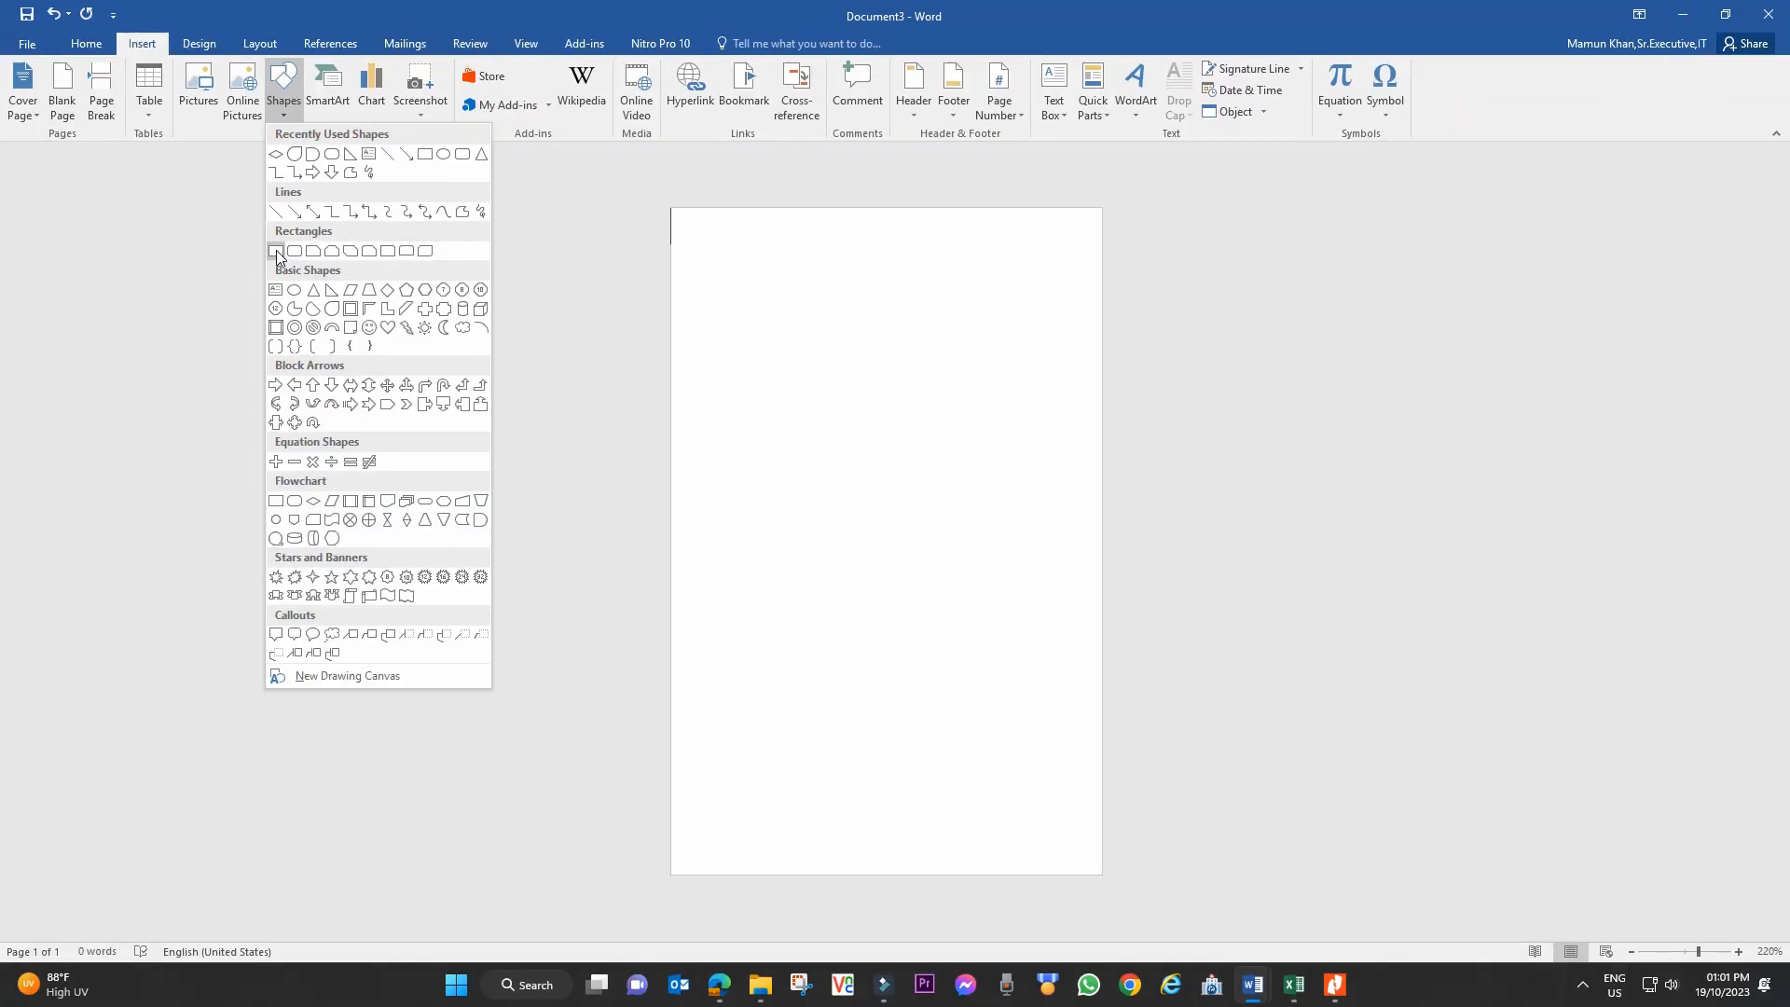
pyautogui.click(494, 502)
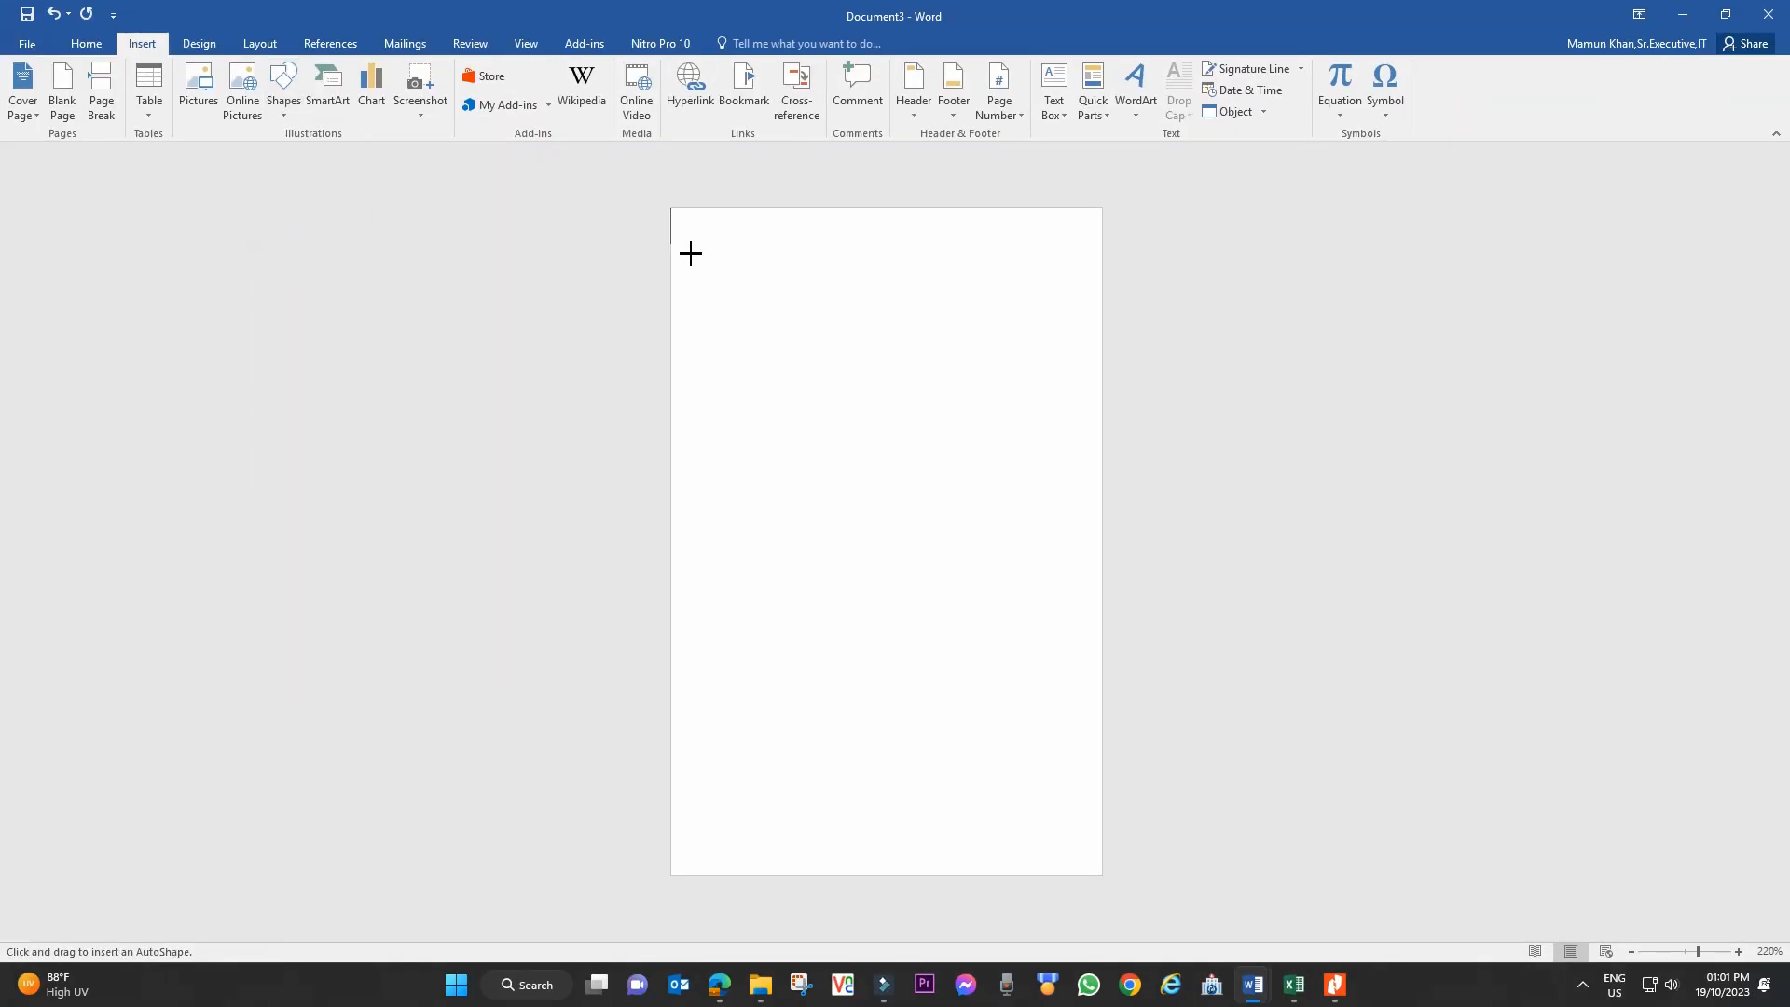
pyautogui.moveTo(674, 210)
pyautogui.mouseDown()
pyautogui.moveTo(836, 276)
pyautogui.moveTo(1075, 289)
pyautogui.moveTo(1100, 310)
pyautogui.mouseUp()
pyautogui.moveTo(986, 281); pyautogui.dragTo(979, 280)
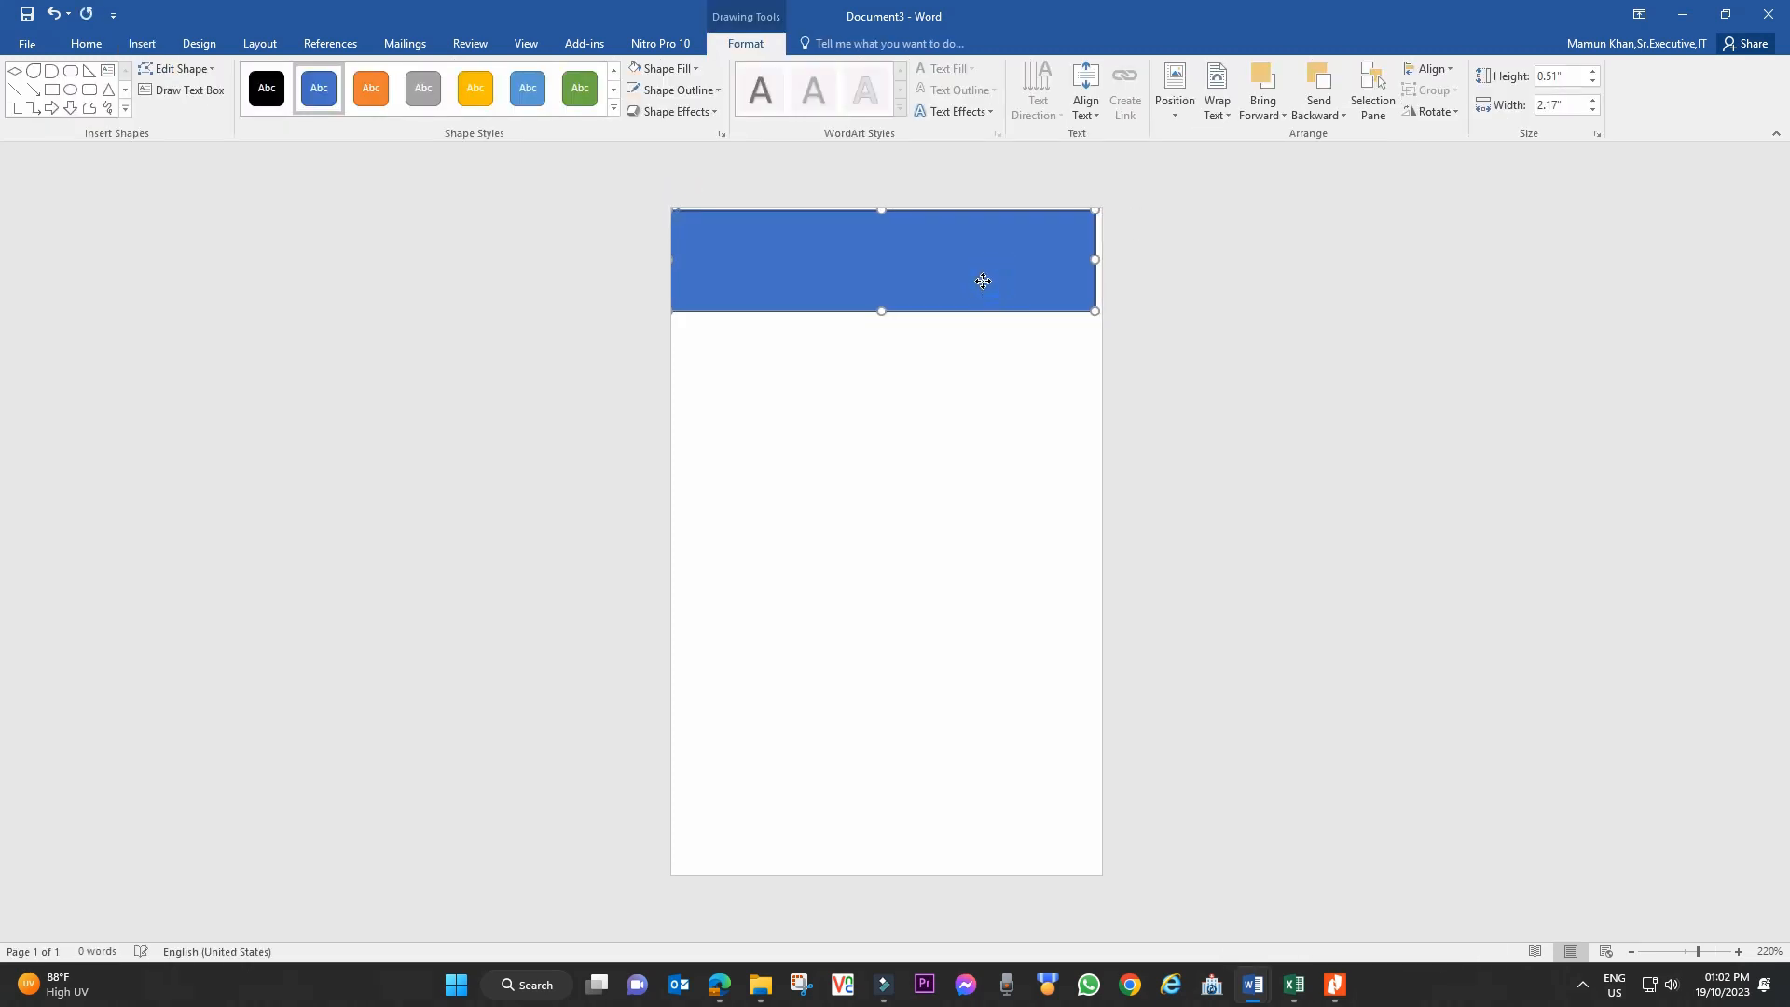
# - Widen the rectangle to about 2.22" so it spans the full page width
pyautogui.moveTo(1101, 261); pyautogui.dragTo(1106, 261)
pyautogui.click(1007, 368)
pyautogui.click(953, 248)
pyautogui.click(918, 364)
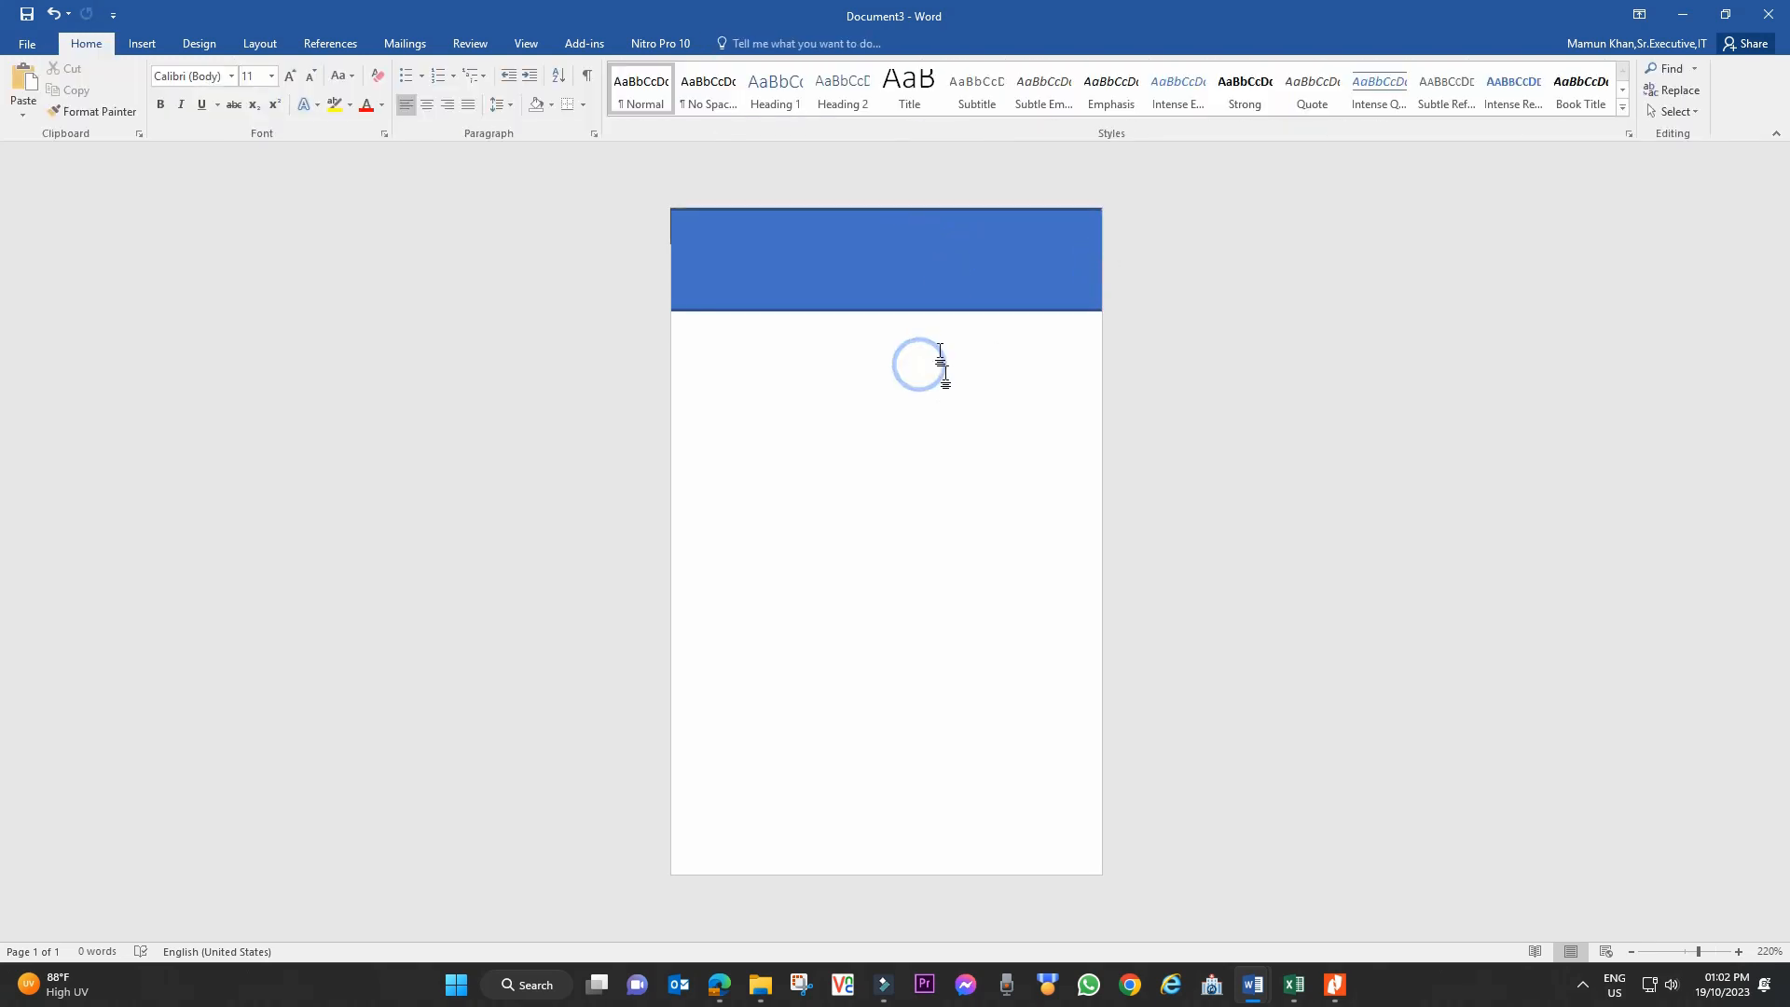
# - Remove the outline from the rectangle at the top of the page
pyautogui.click(932, 269)
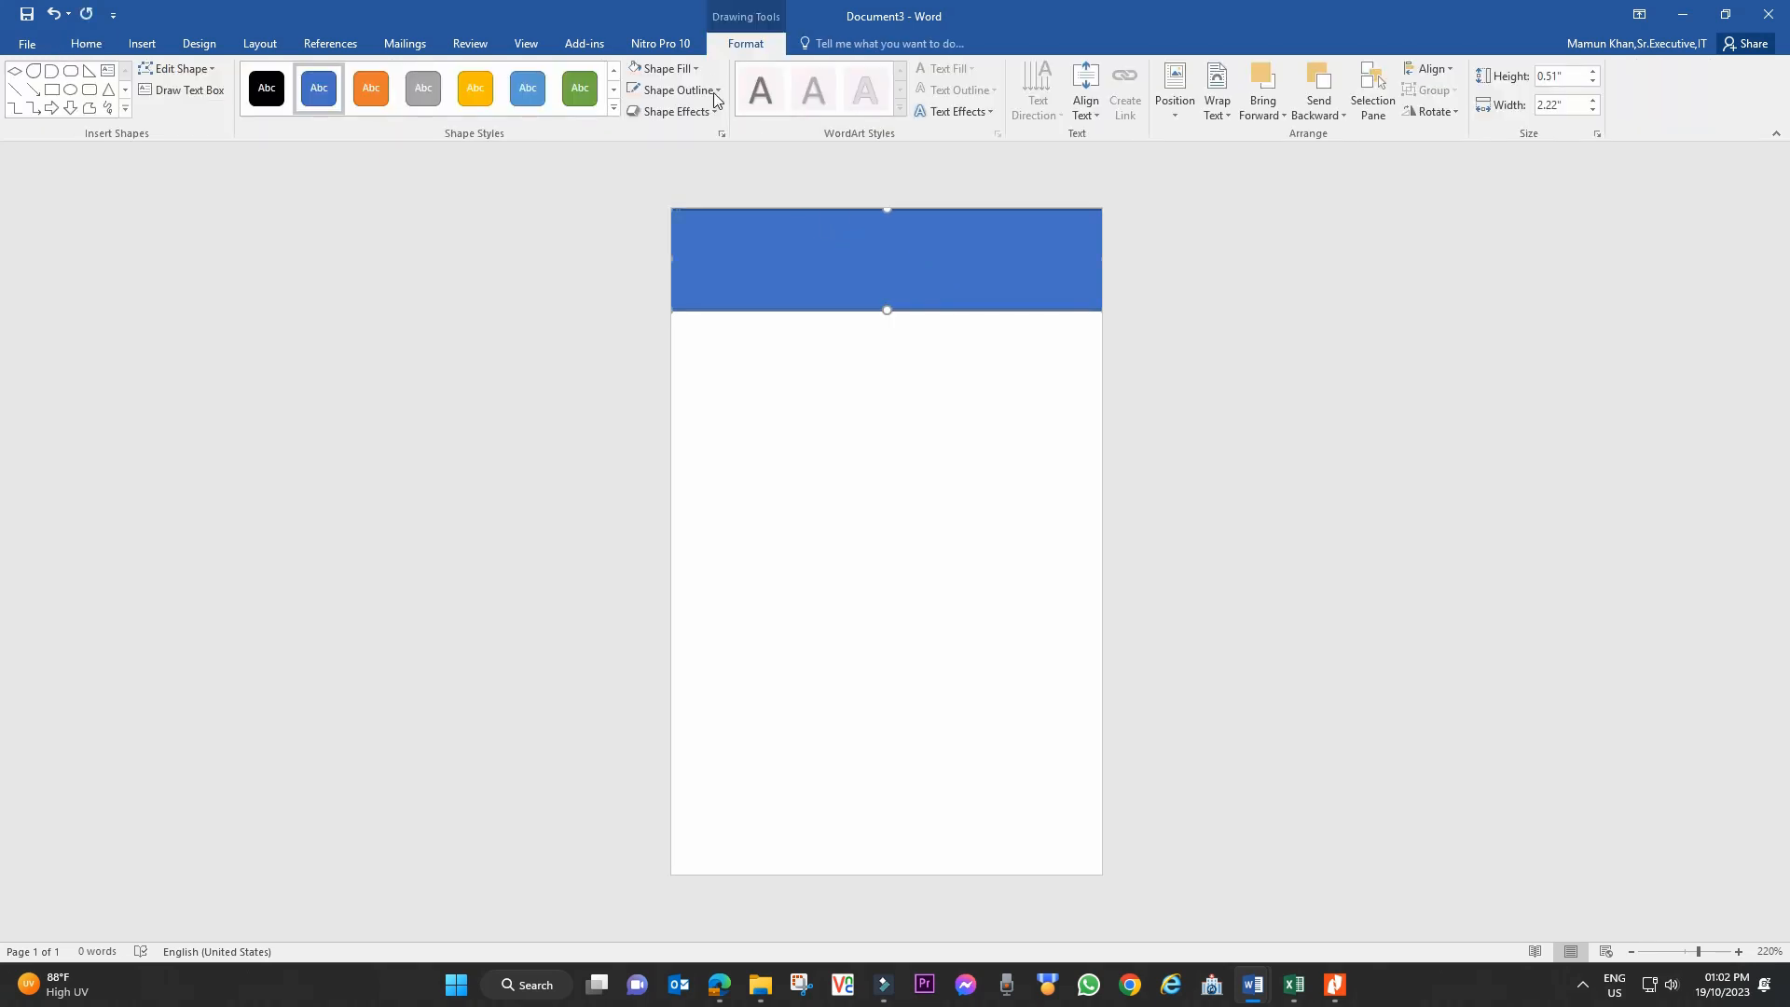
pyautogui.click(715, 91)
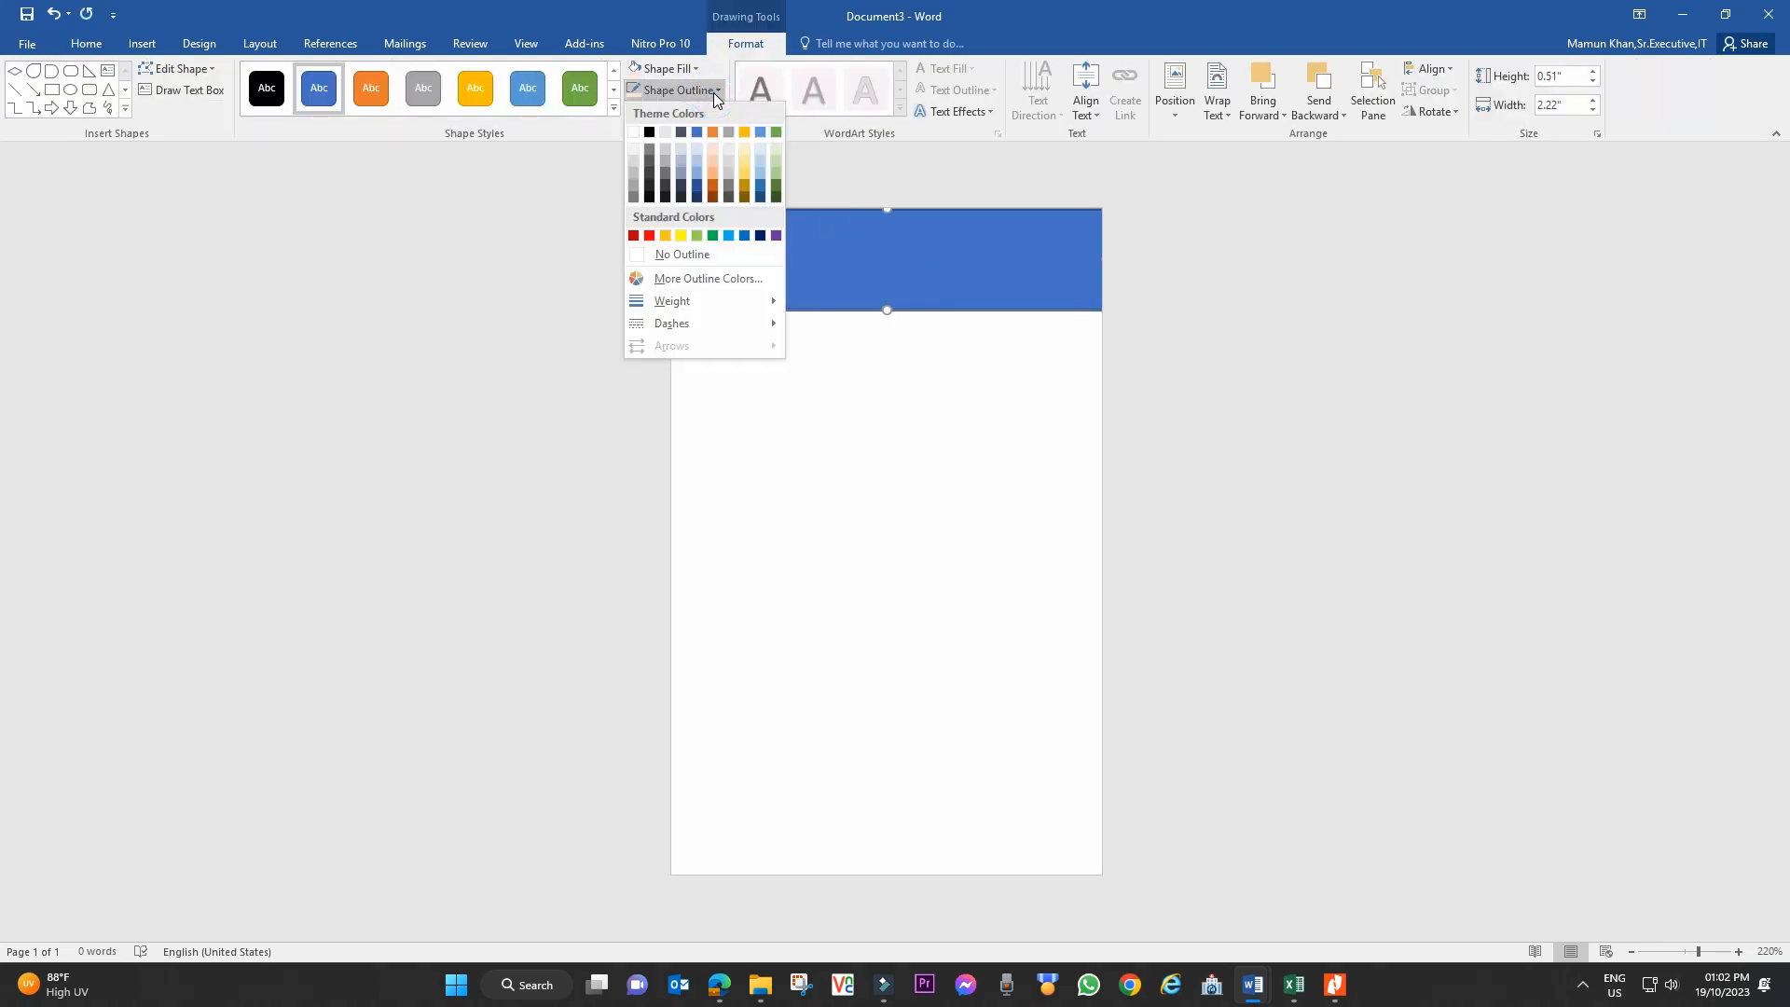
pyautogui.click(687, 255)
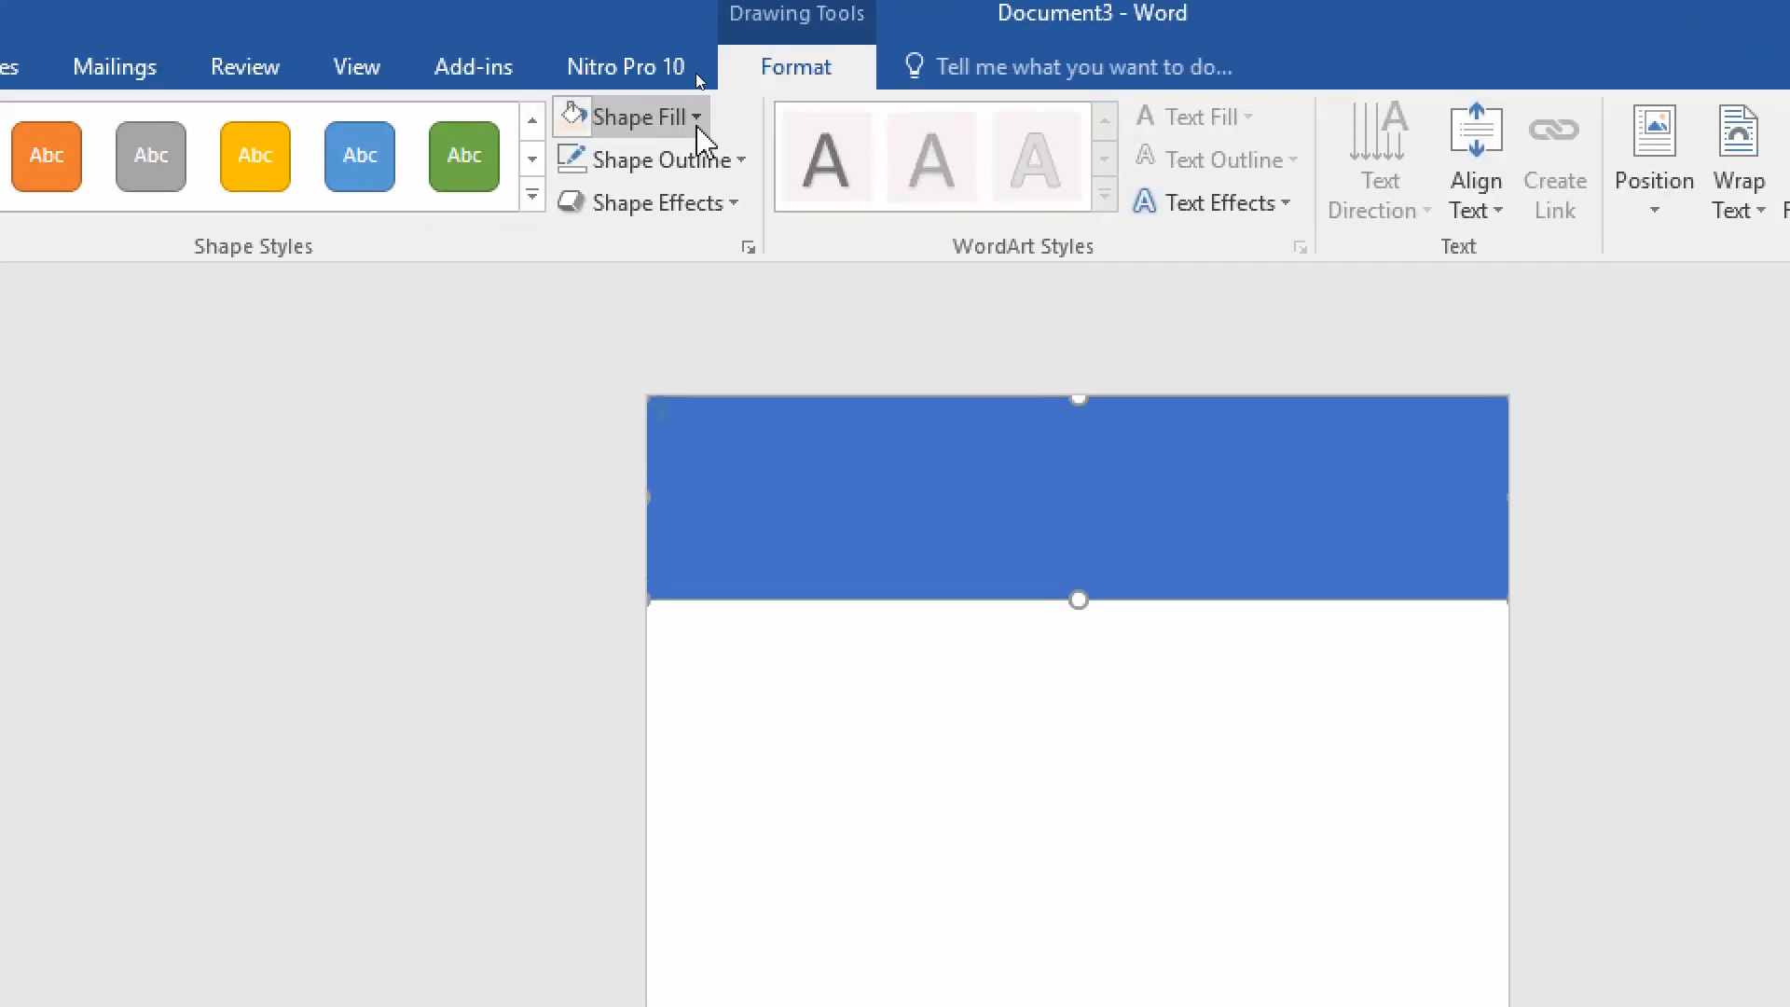
# - Fill the rectangle with a light blue theme color
pyautogui.click(696, 120)
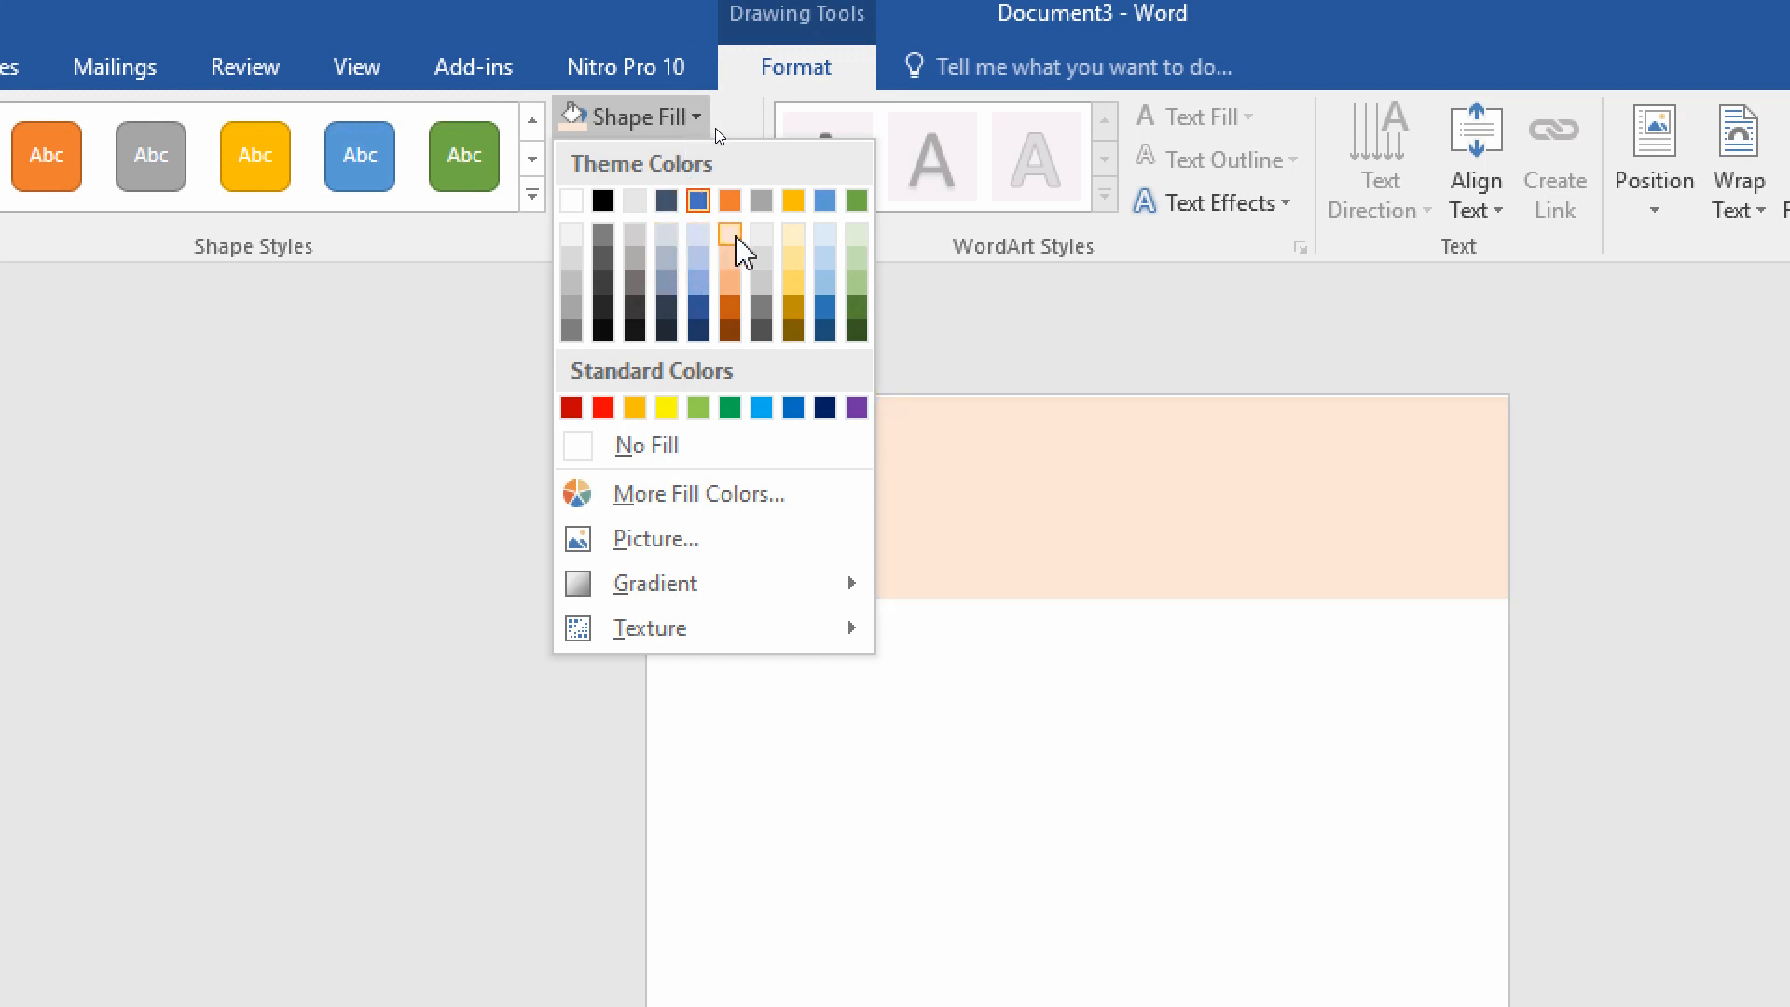
pyautogui.click(826, 261)
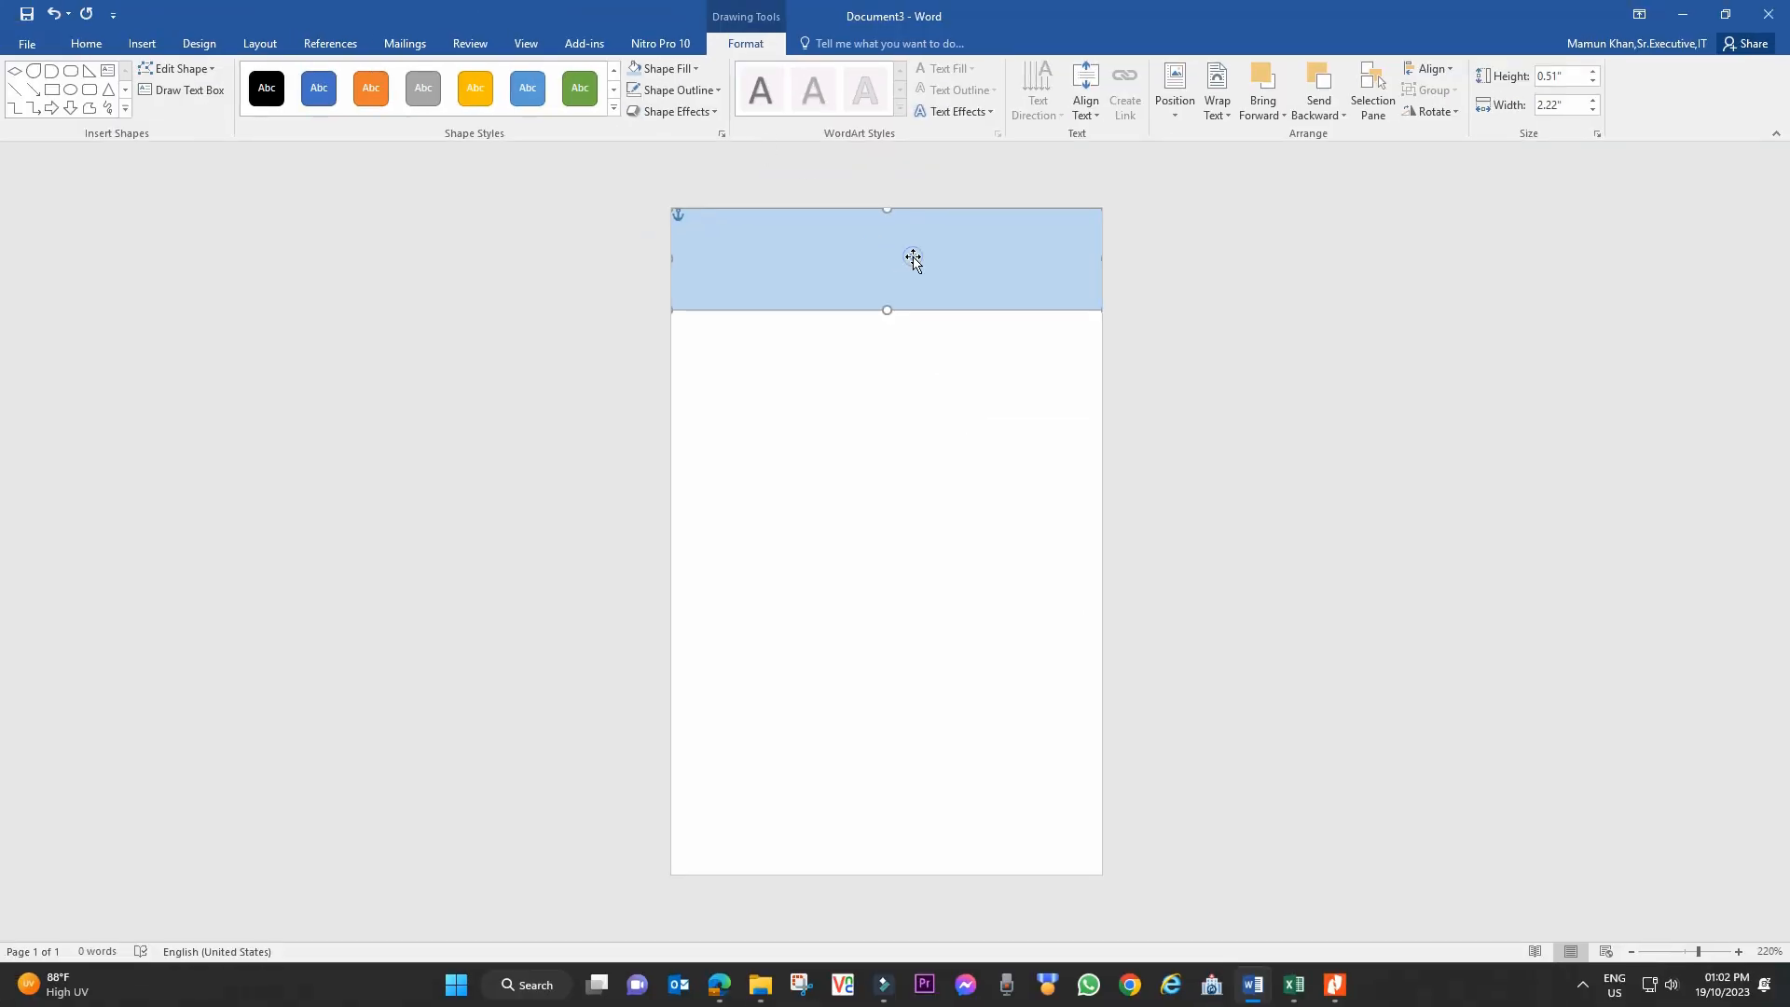
pyautogui.click(1170, 806)
pyautogui.click(943, 287)
pyautogui.click(934, 359)
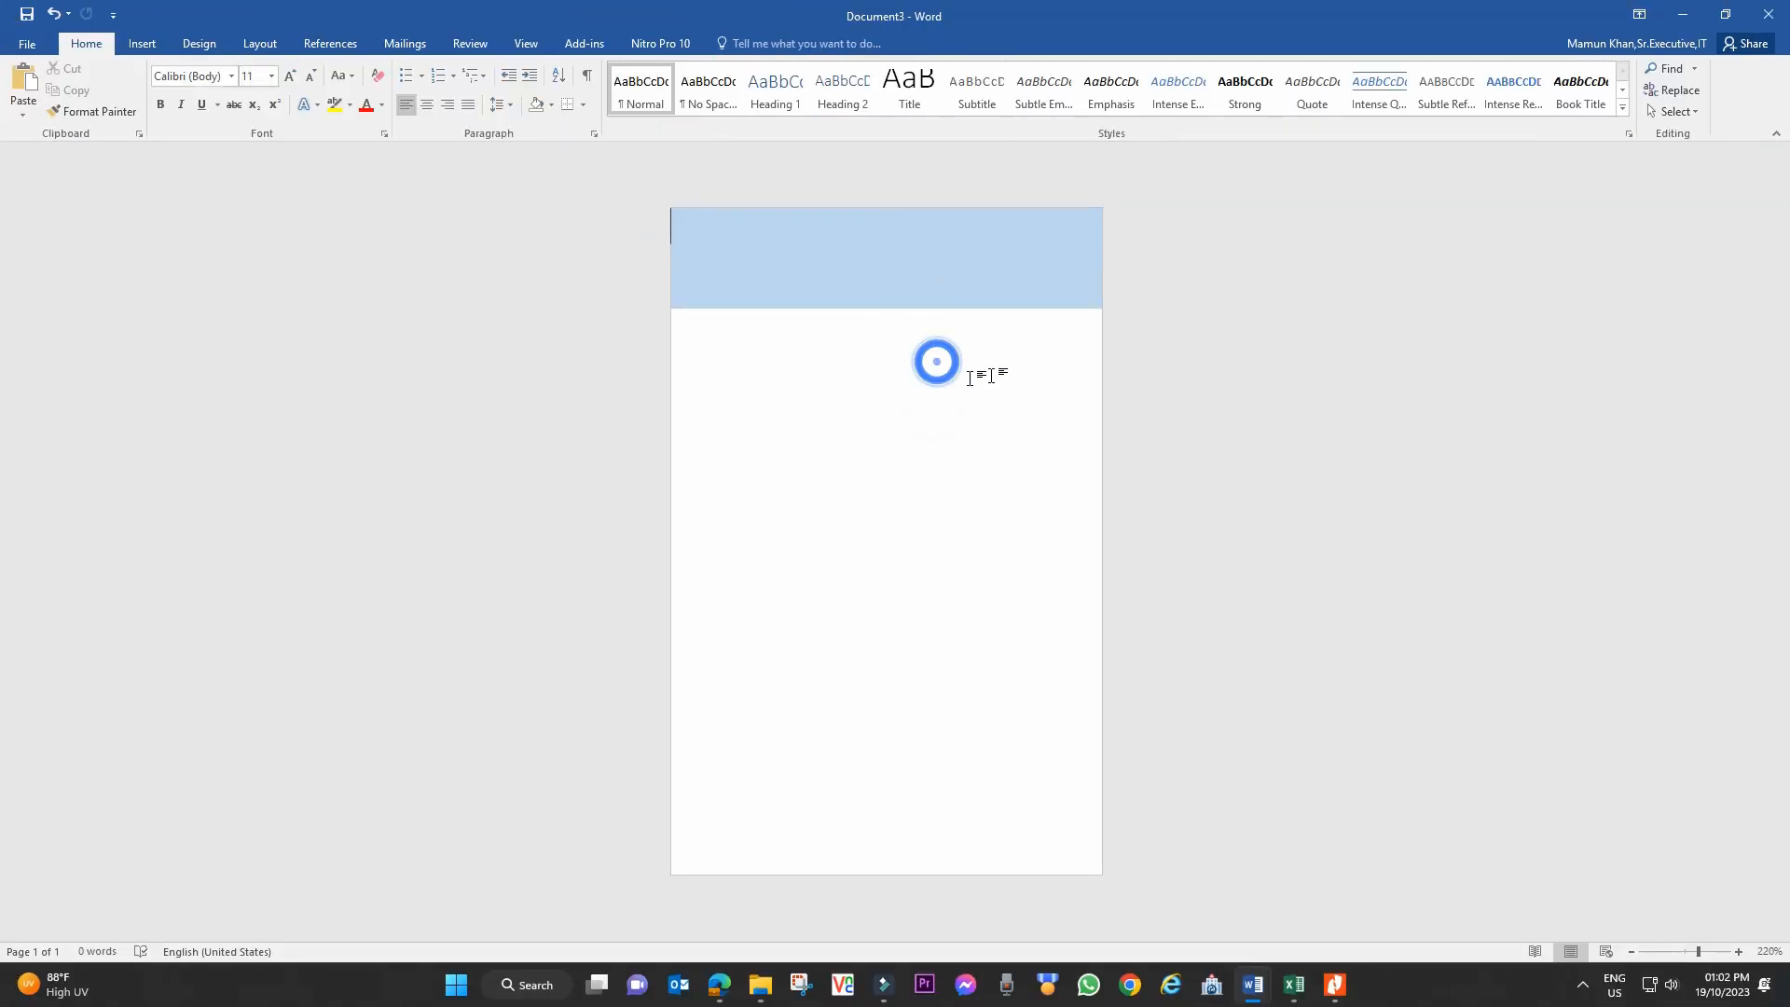
# - Add an edit point midway along the rectangle's bottom edge and pull it down into a shallow V, making the shape about 0.73" high
pyautogui.click(947, 290)
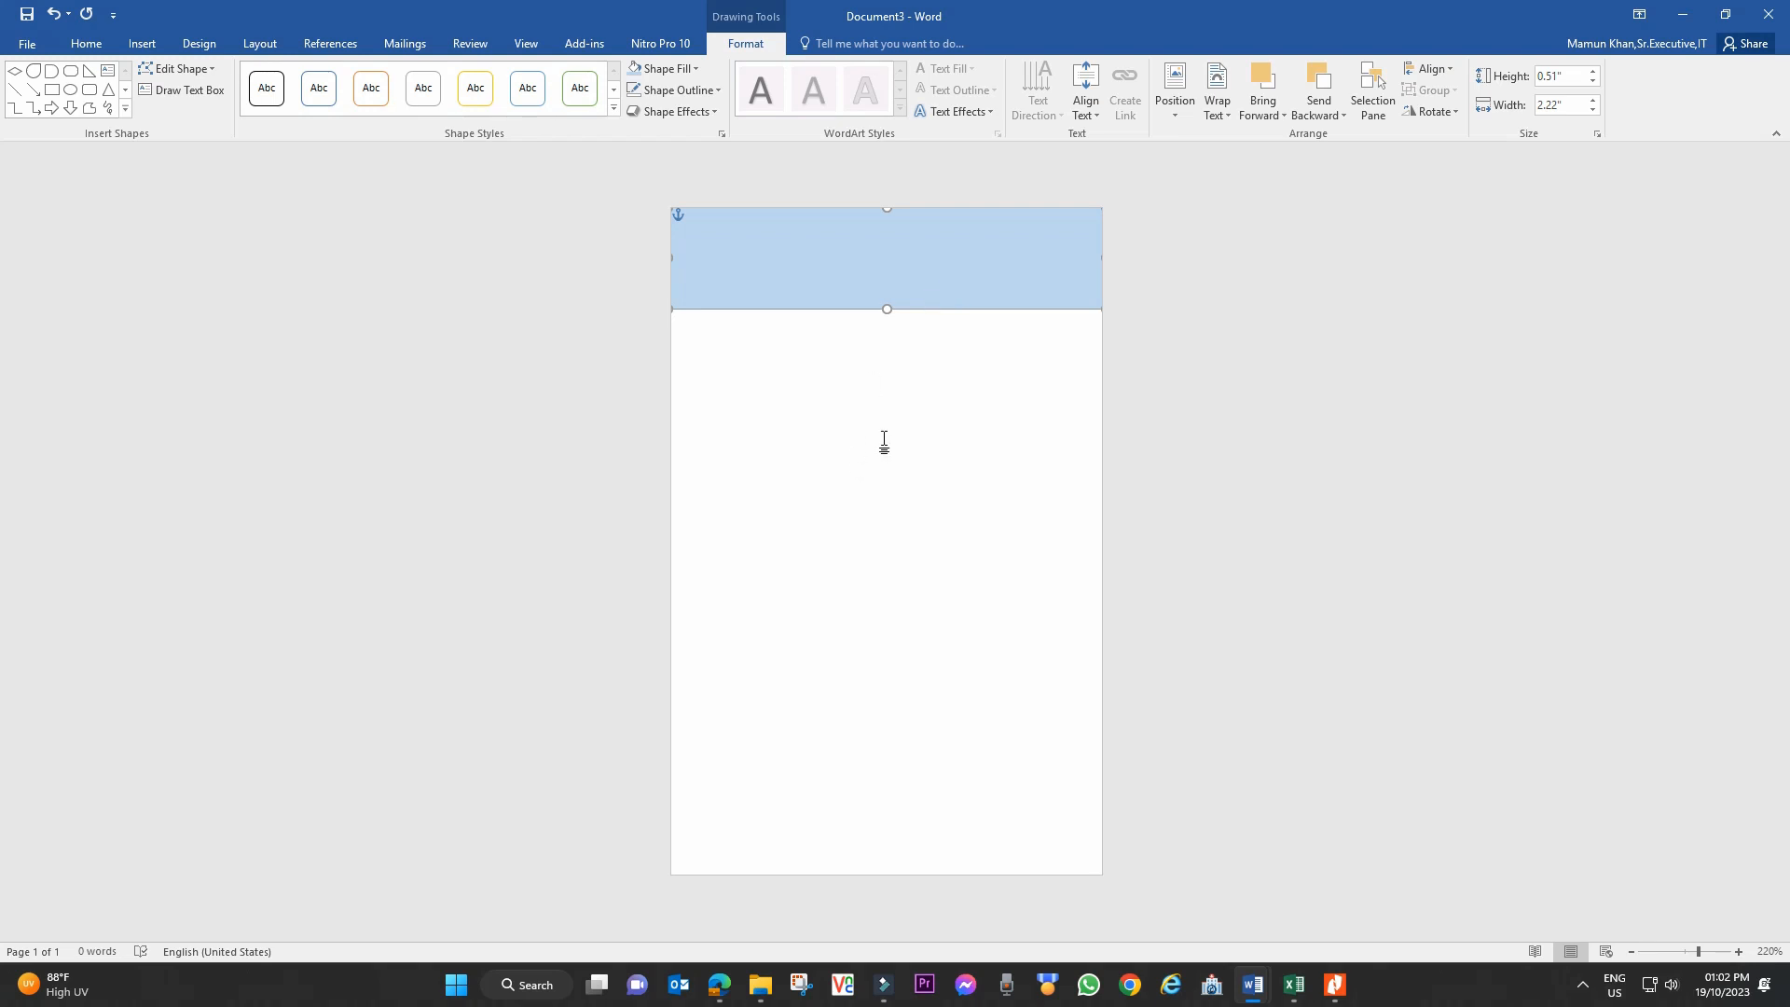
pyautogui.rightClick(901, 271)
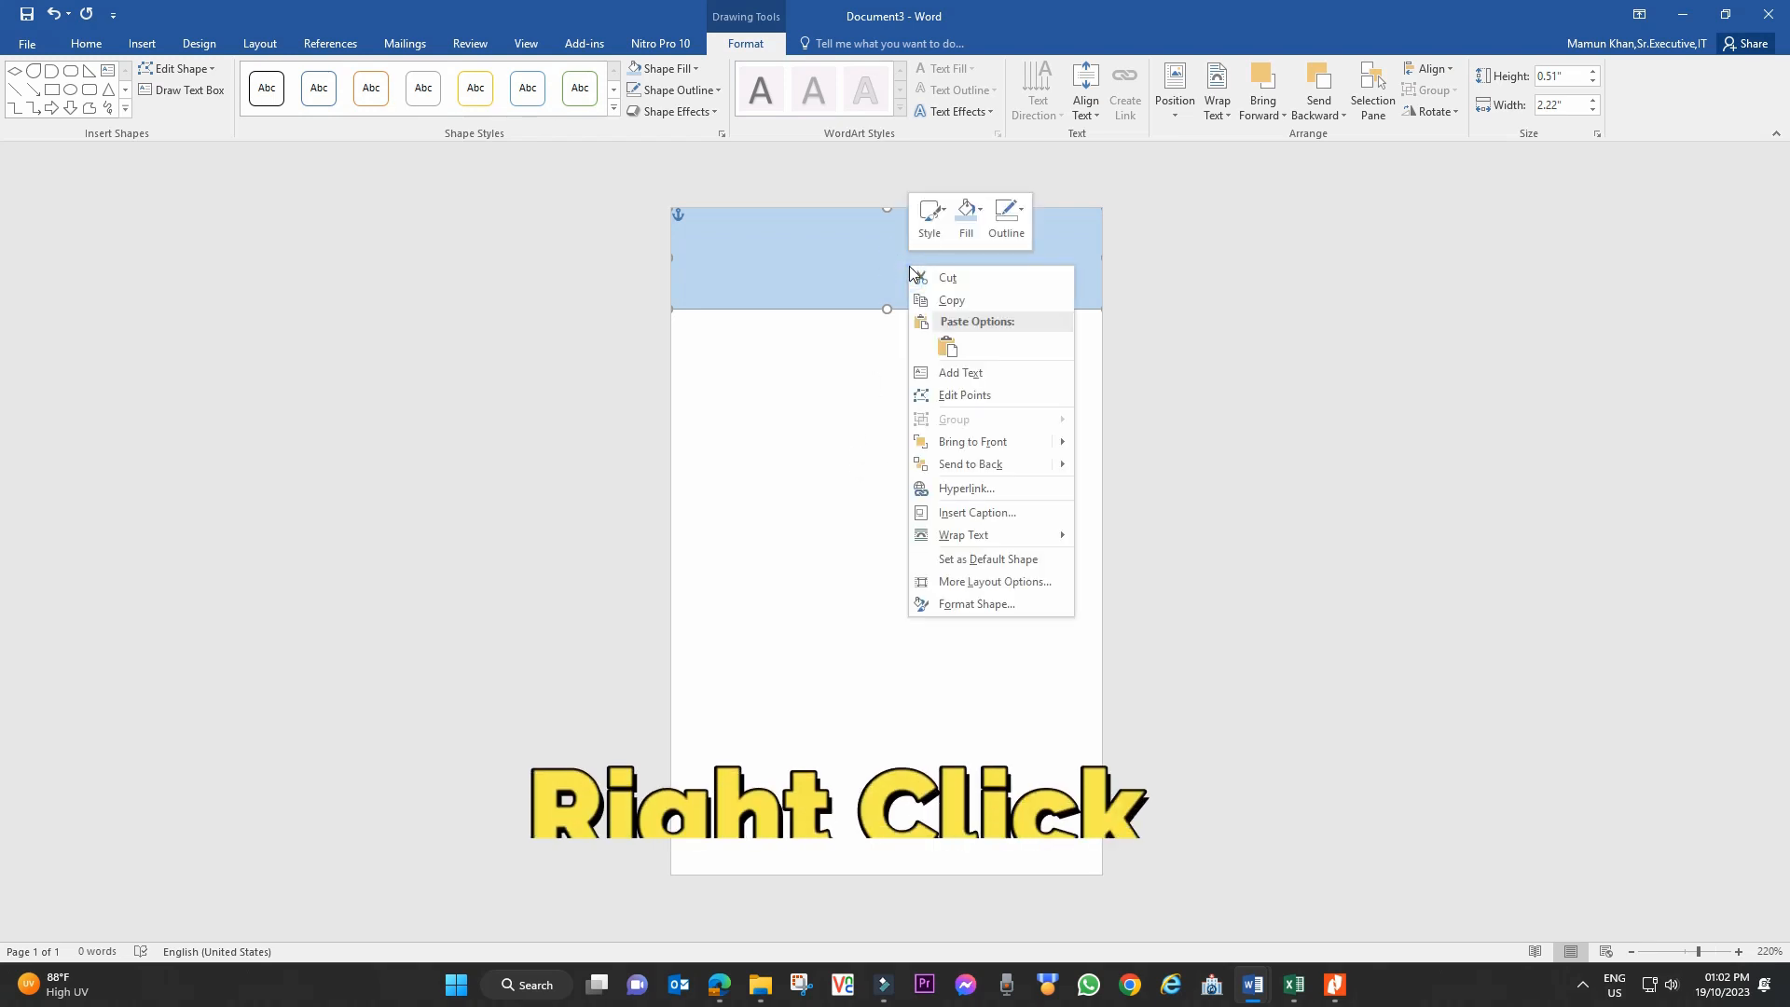
pyautogui.click(985, 396)
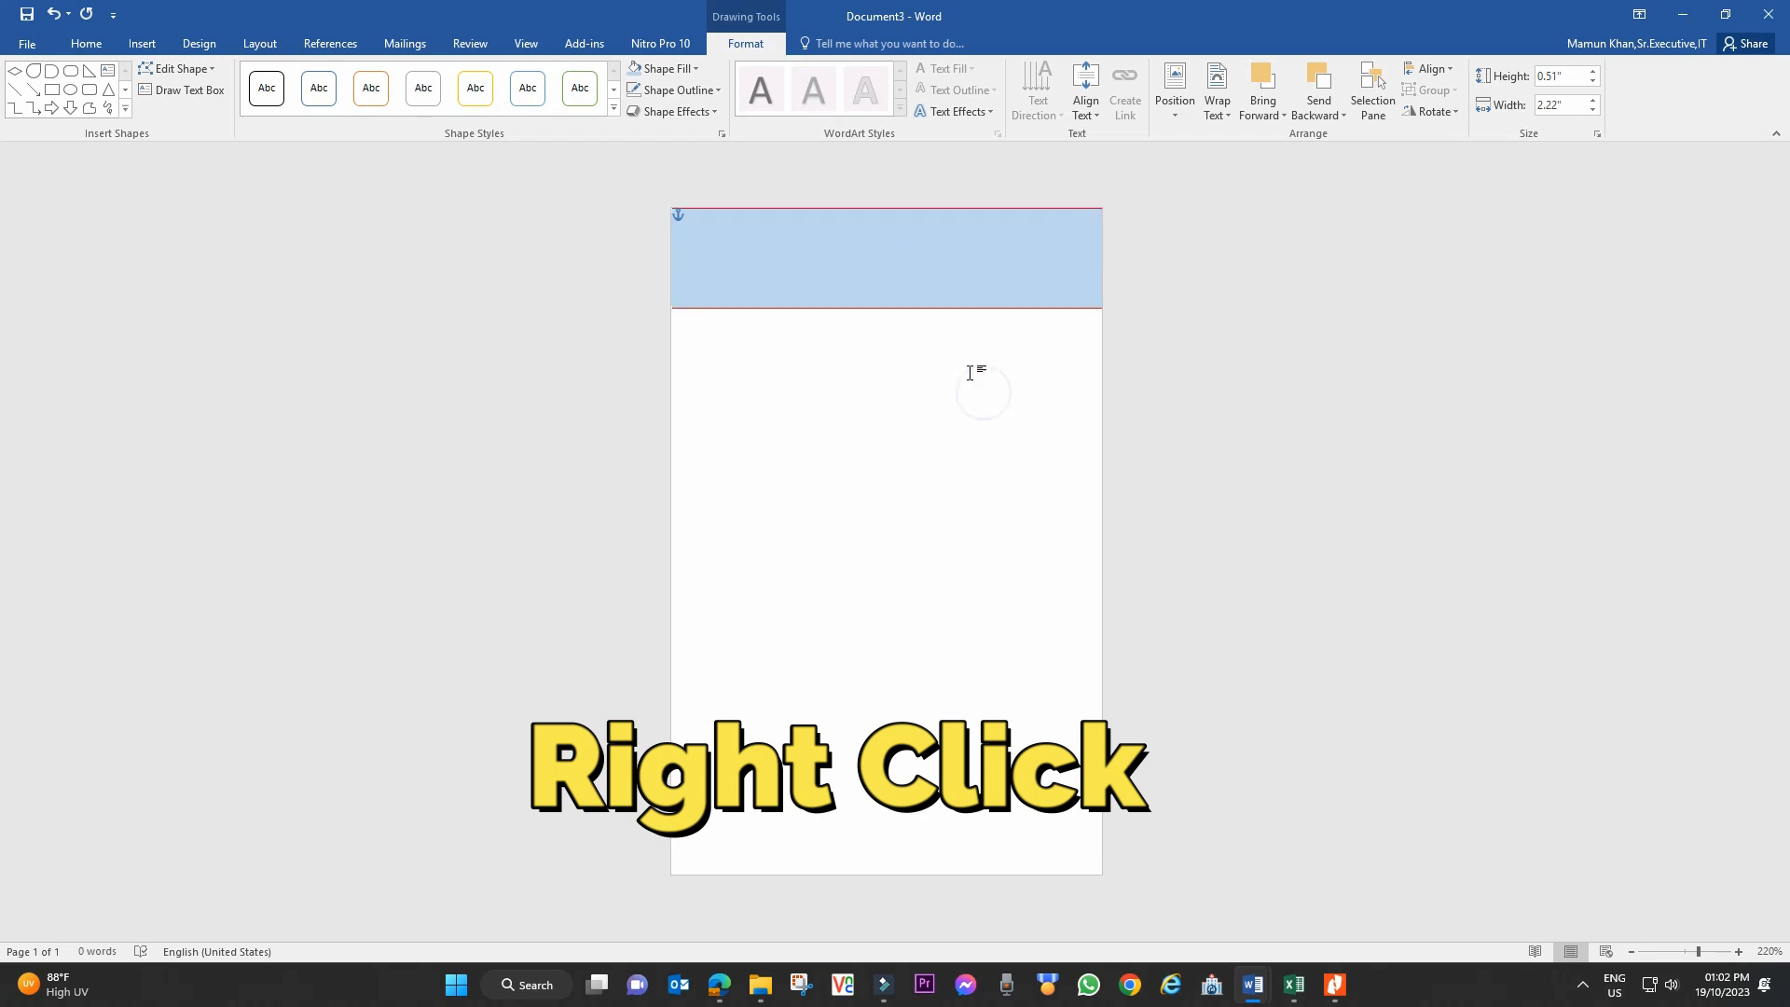
pyautogui.rightClick(901, 308)
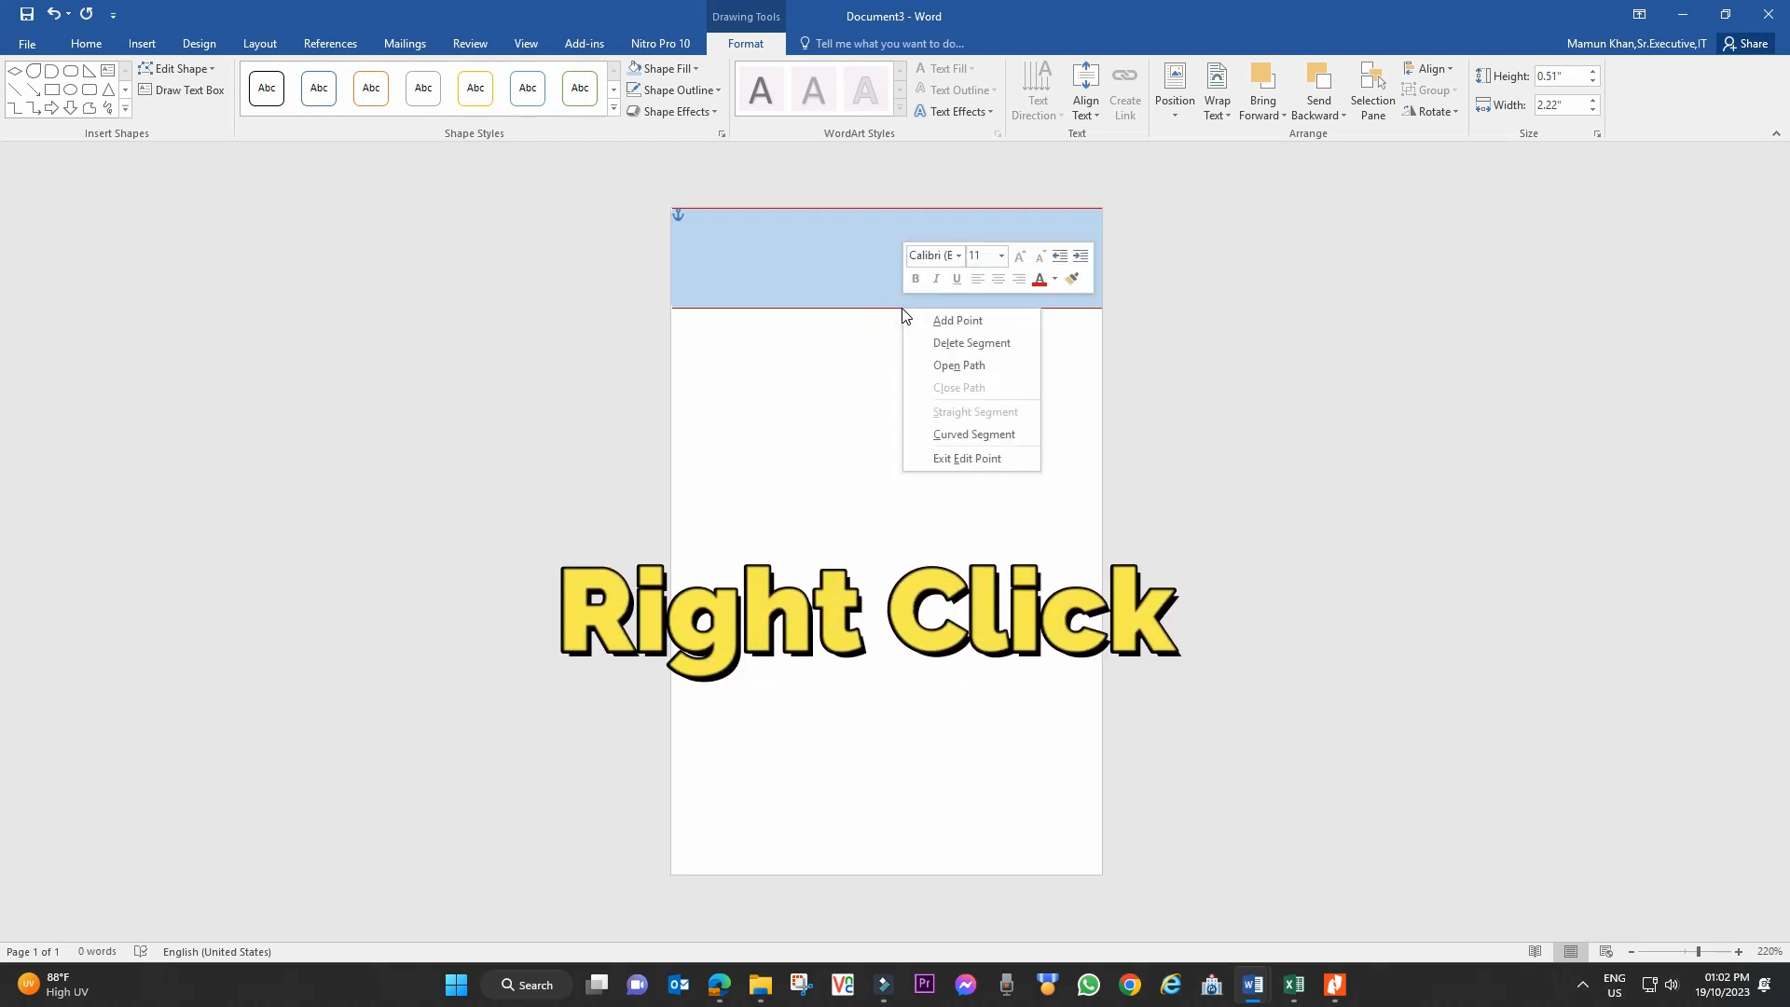
pyautogui.click(940, 321)
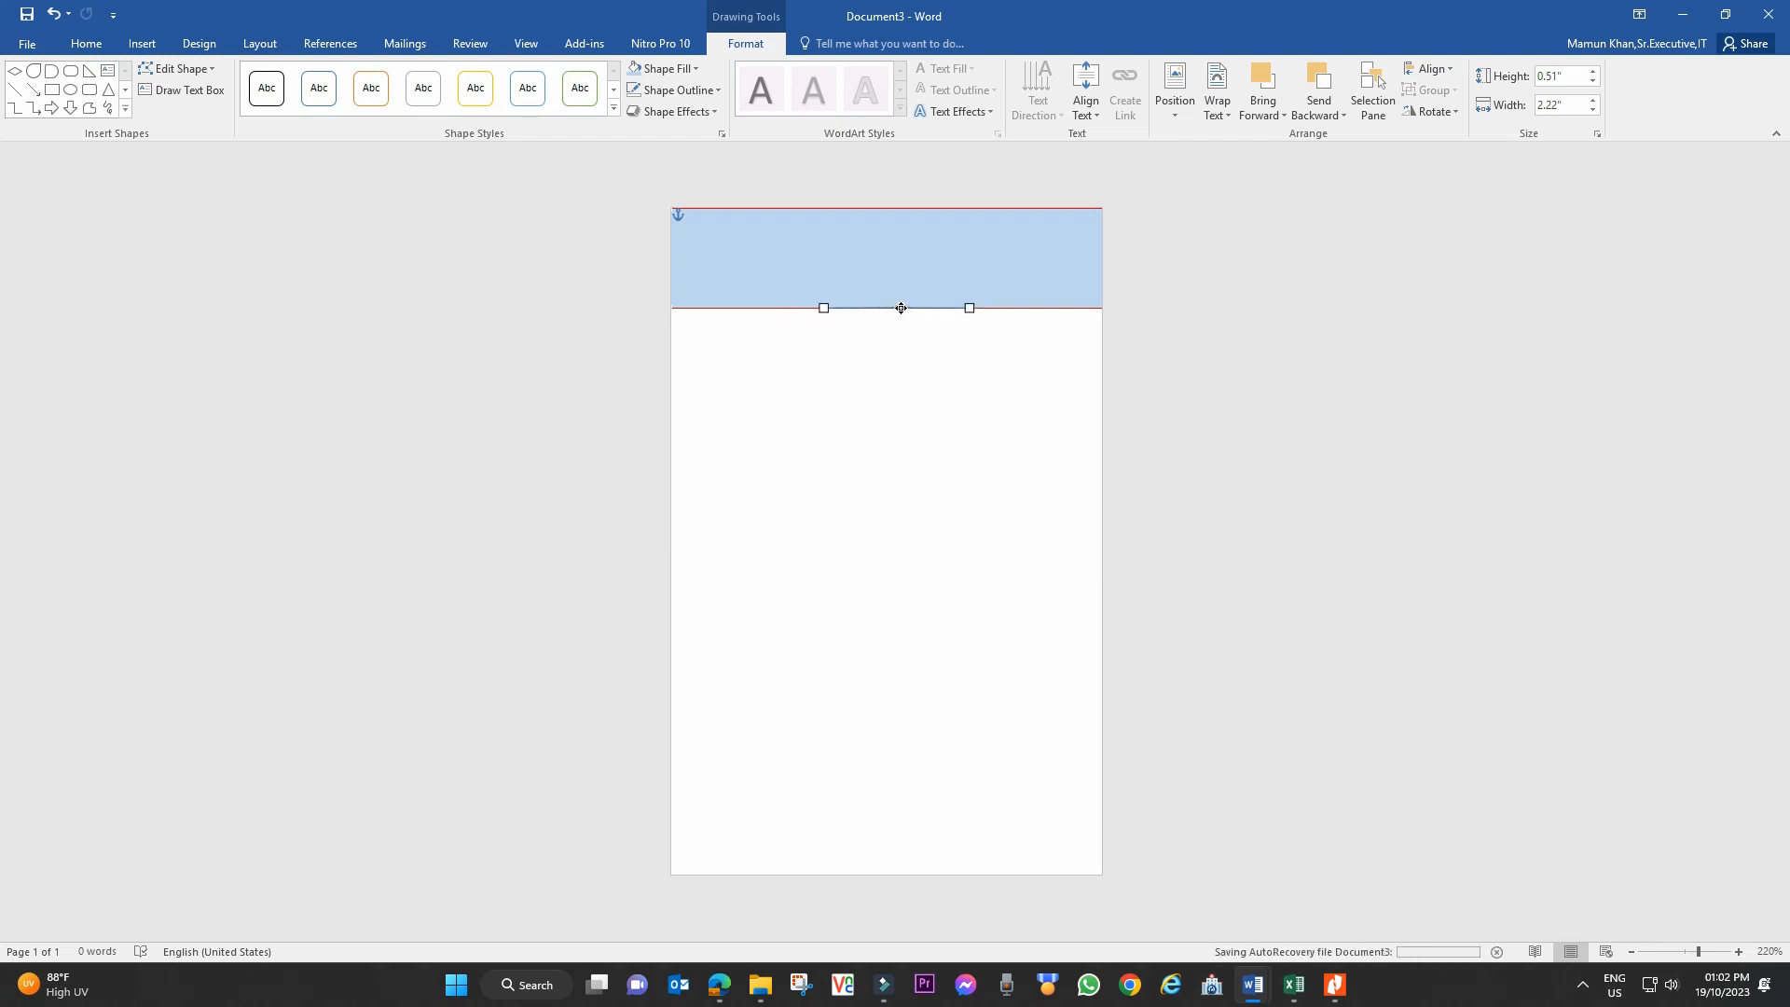
pyautogui.moveTo(900, 309); pyautogui.dragTo(896, 309)
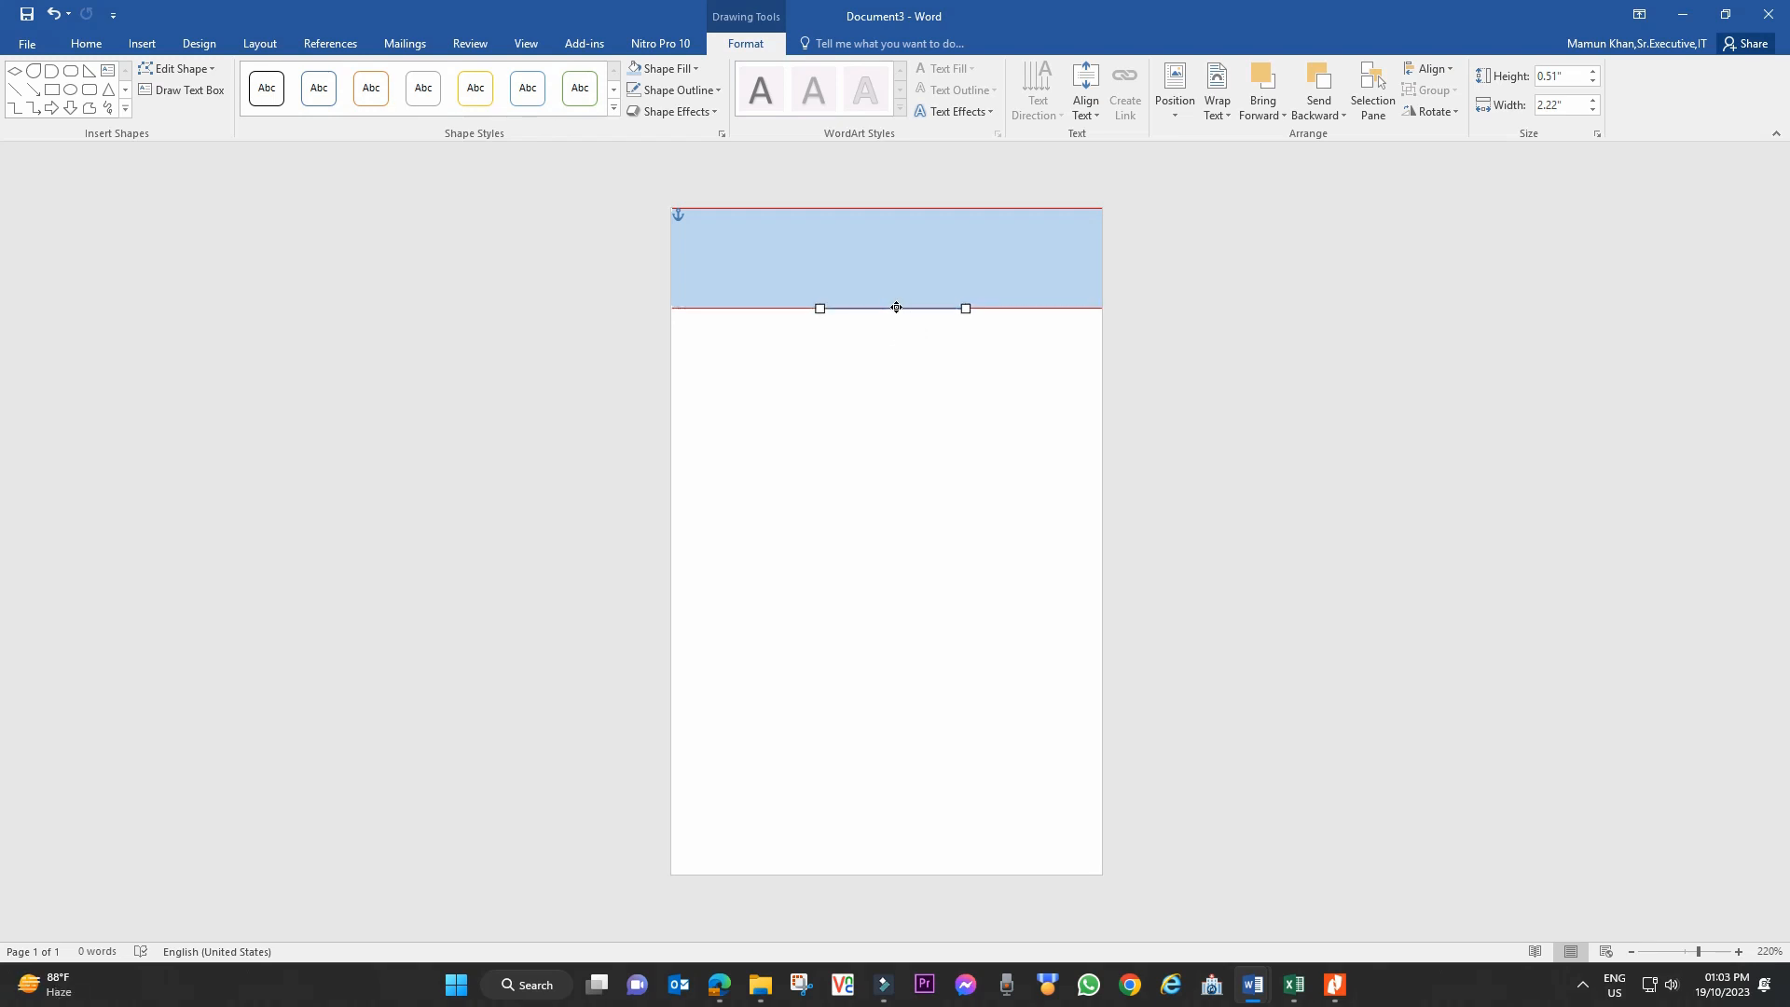
pyautogui.moveTo(896, 308); pyautogui.dragTo(896, 349)
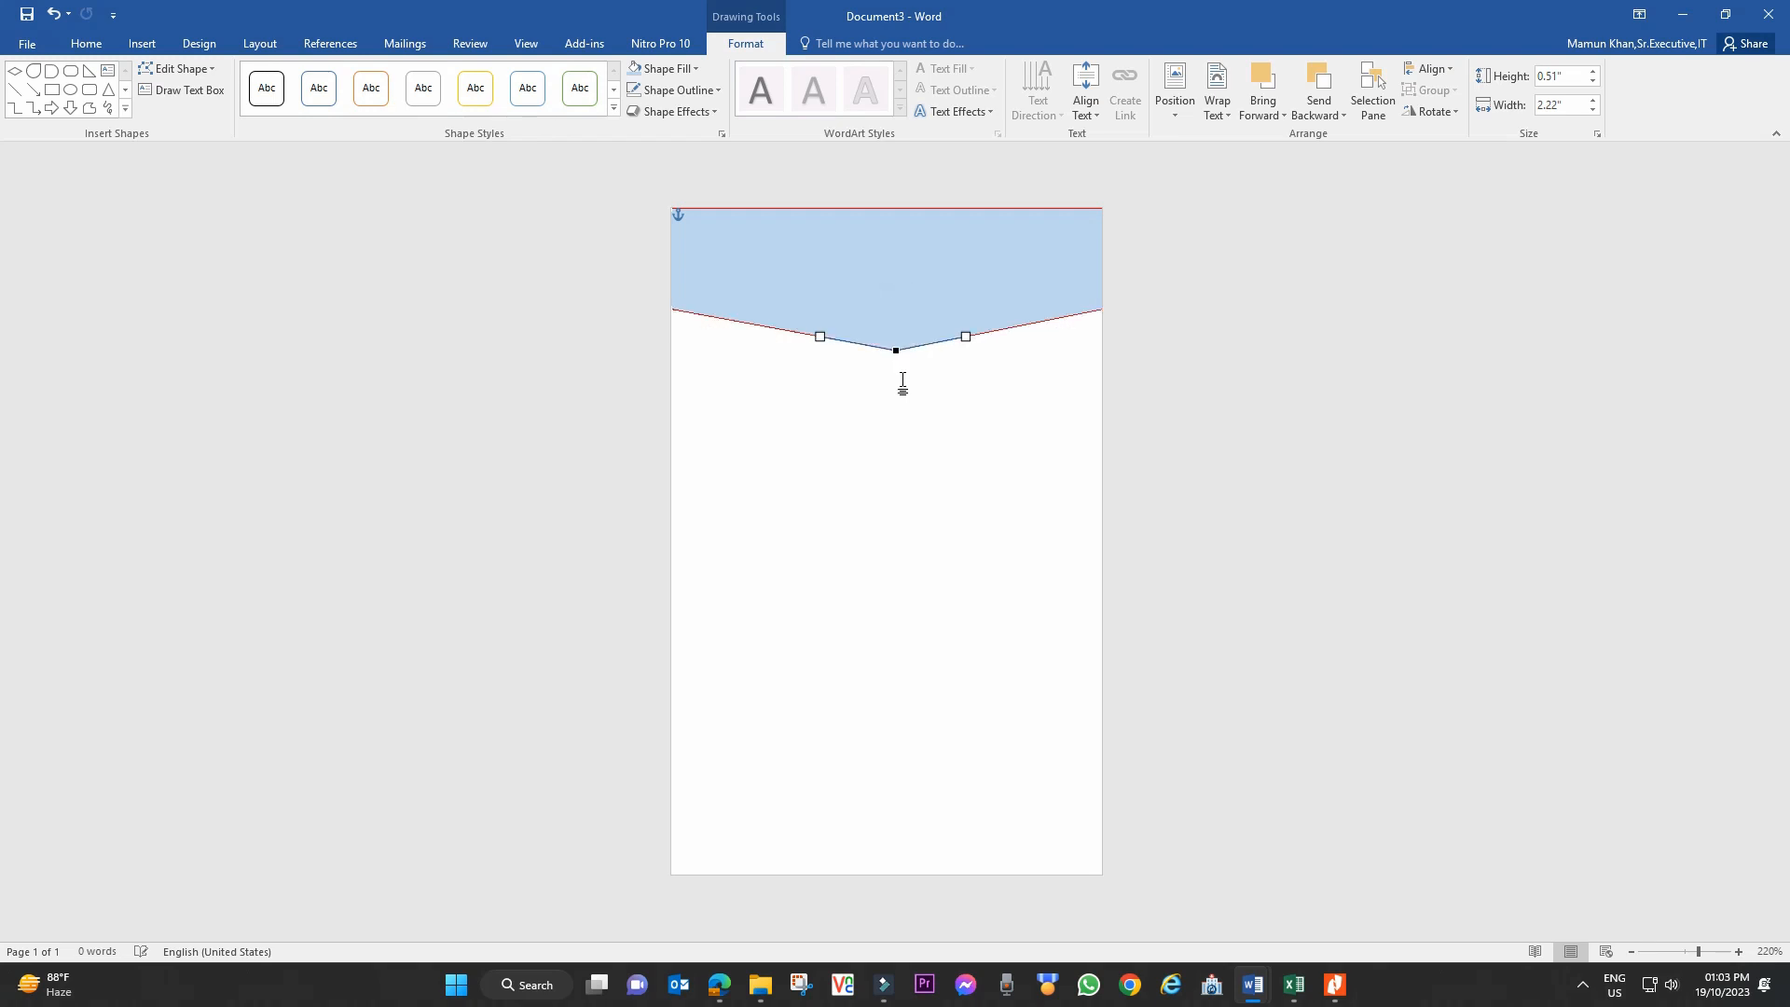
pyautogui.click(951, 409)
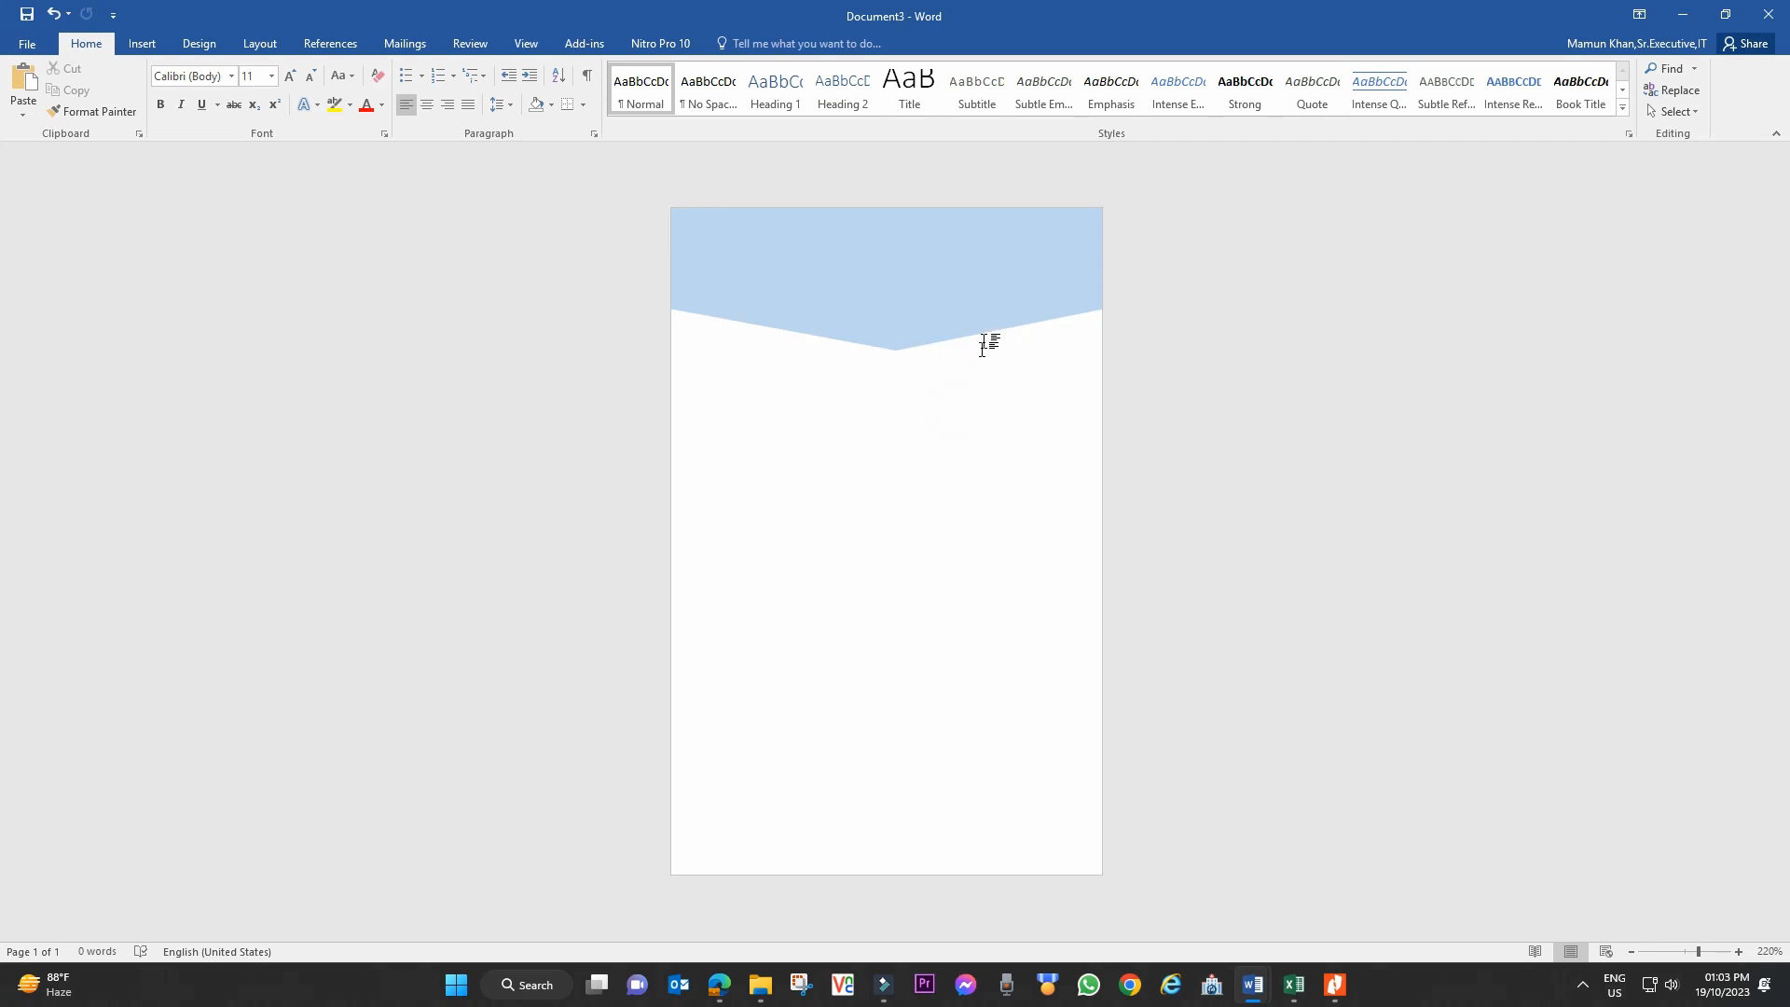
# - Duplicate the V-shaped header and place the copy slightly below the original, aligned with the page's side edges
pyautogui.click(975, 289)
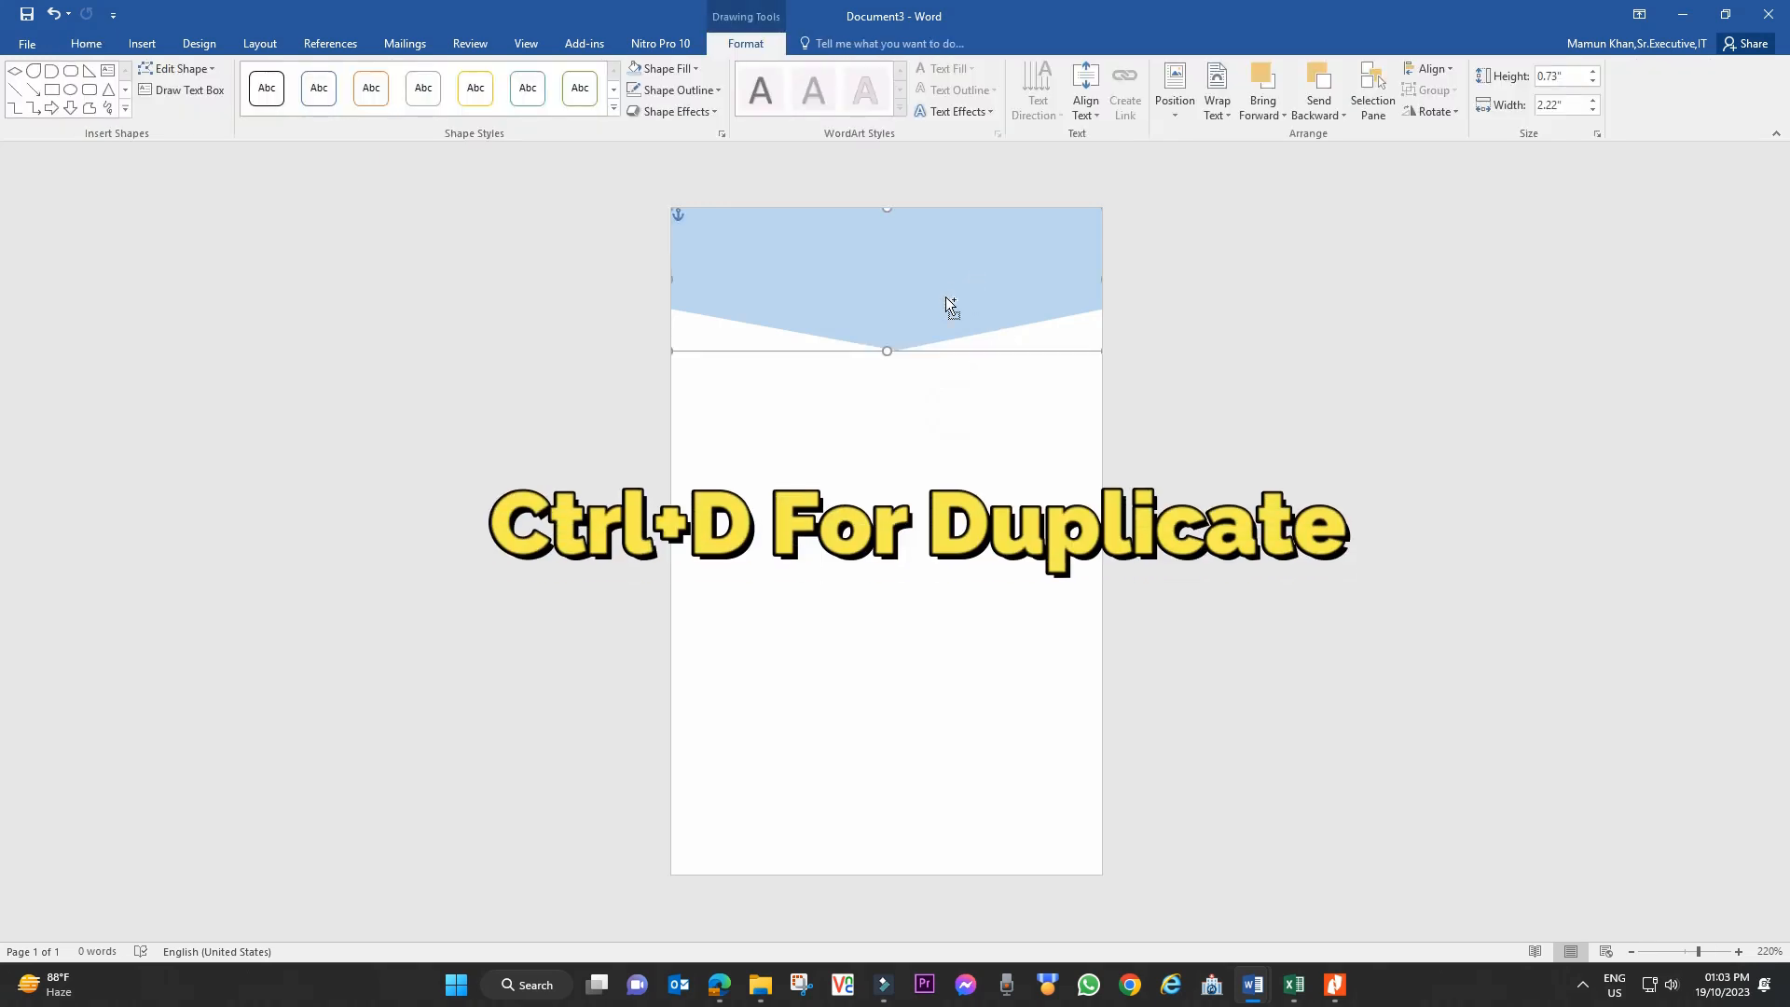
pyautogui.hotkey('ctrl', 'd')
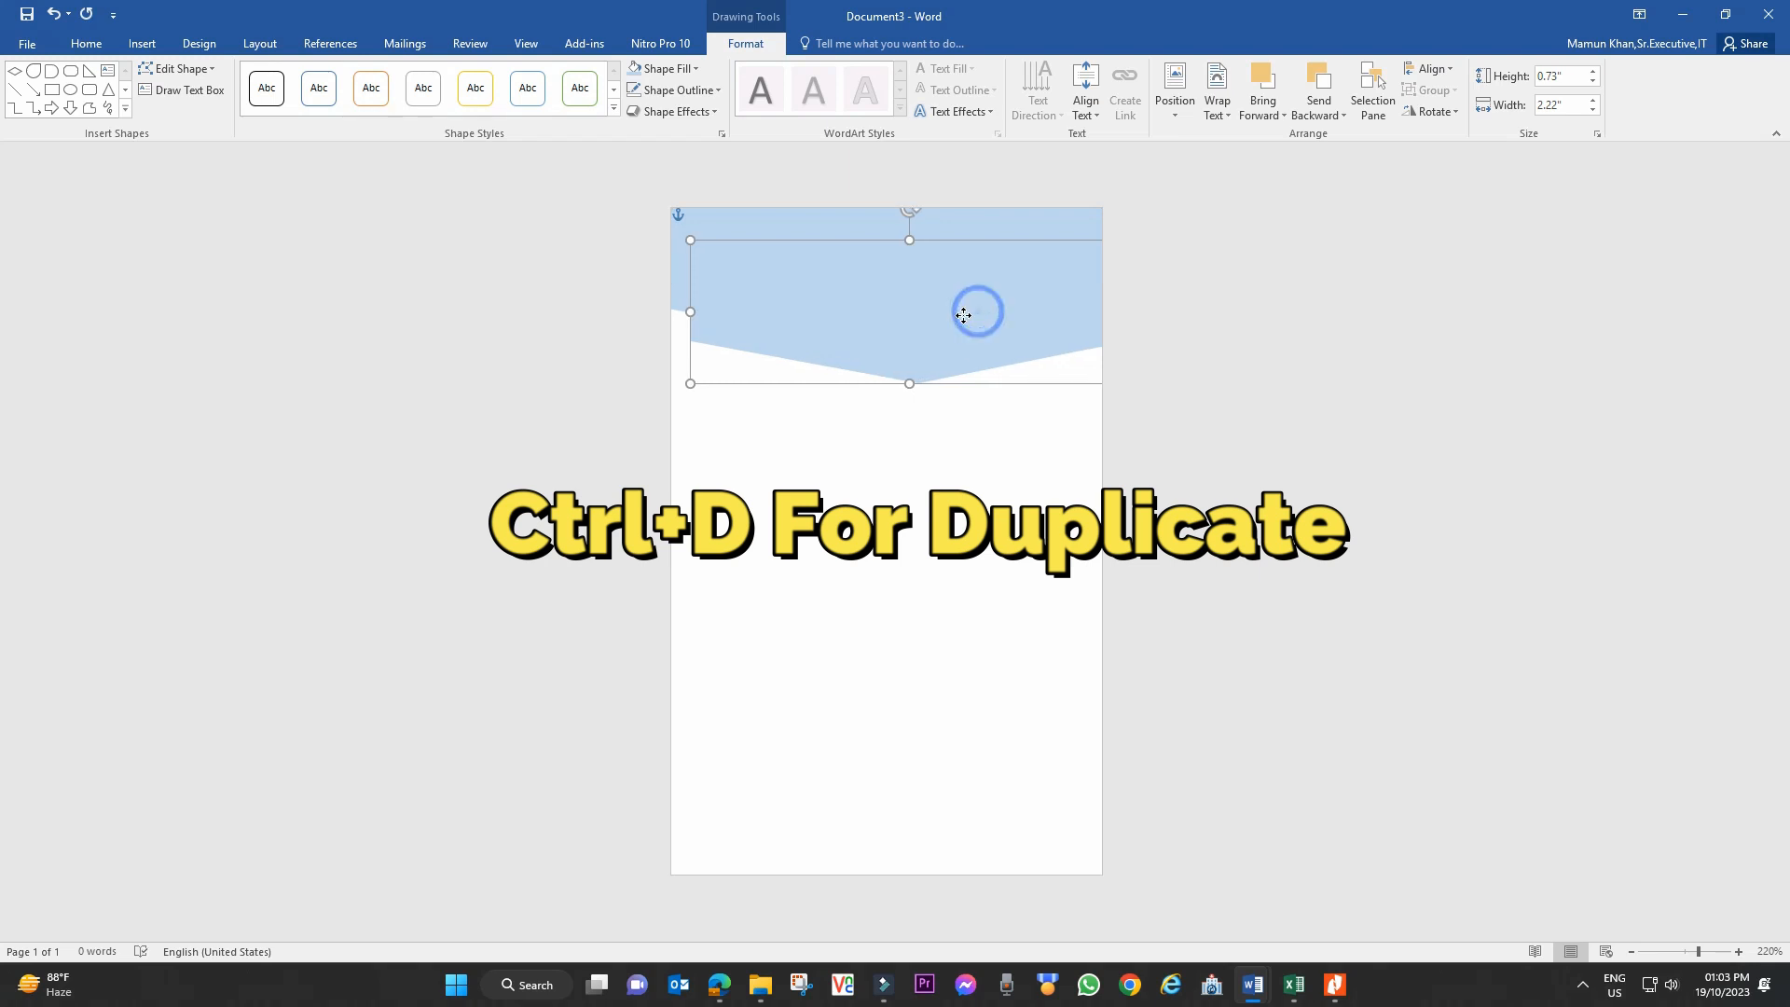
pyautogui.moveTo(975, 312); pyautogui.dragTo(948, 319)
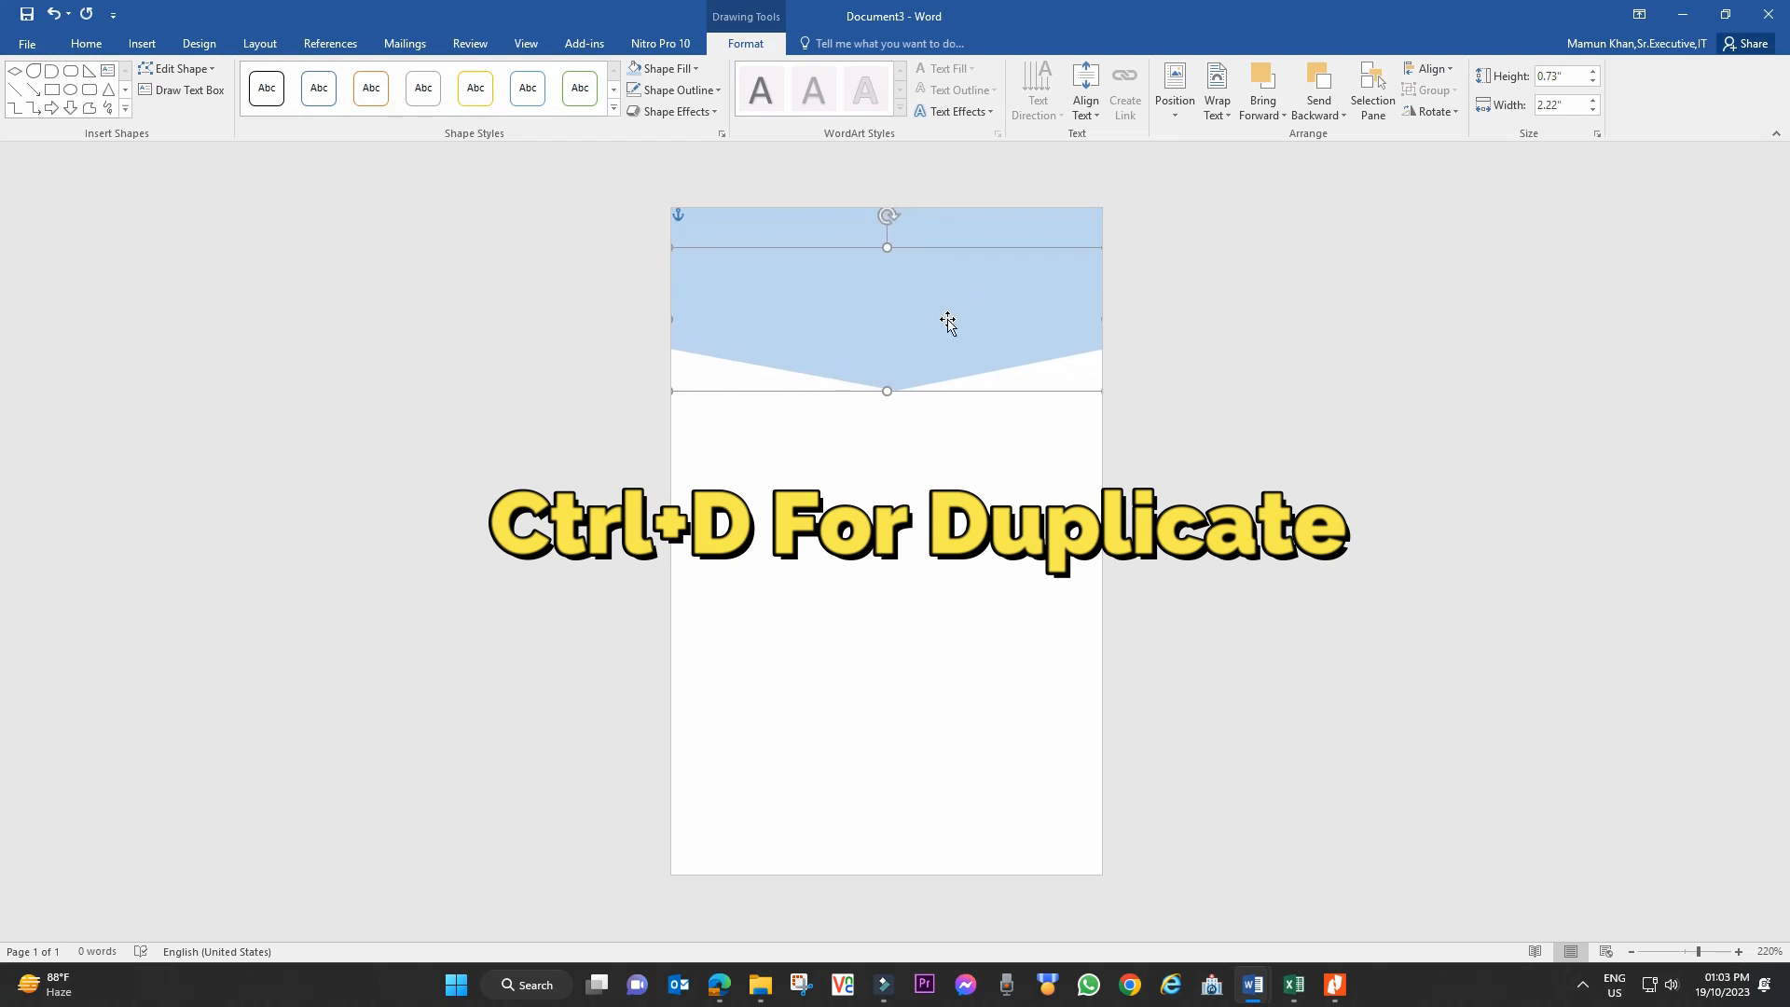
# - Fill the duplicated V-shaped header with a light orange theme color and send it behind the blue original
pyautogui.click(694, 69)
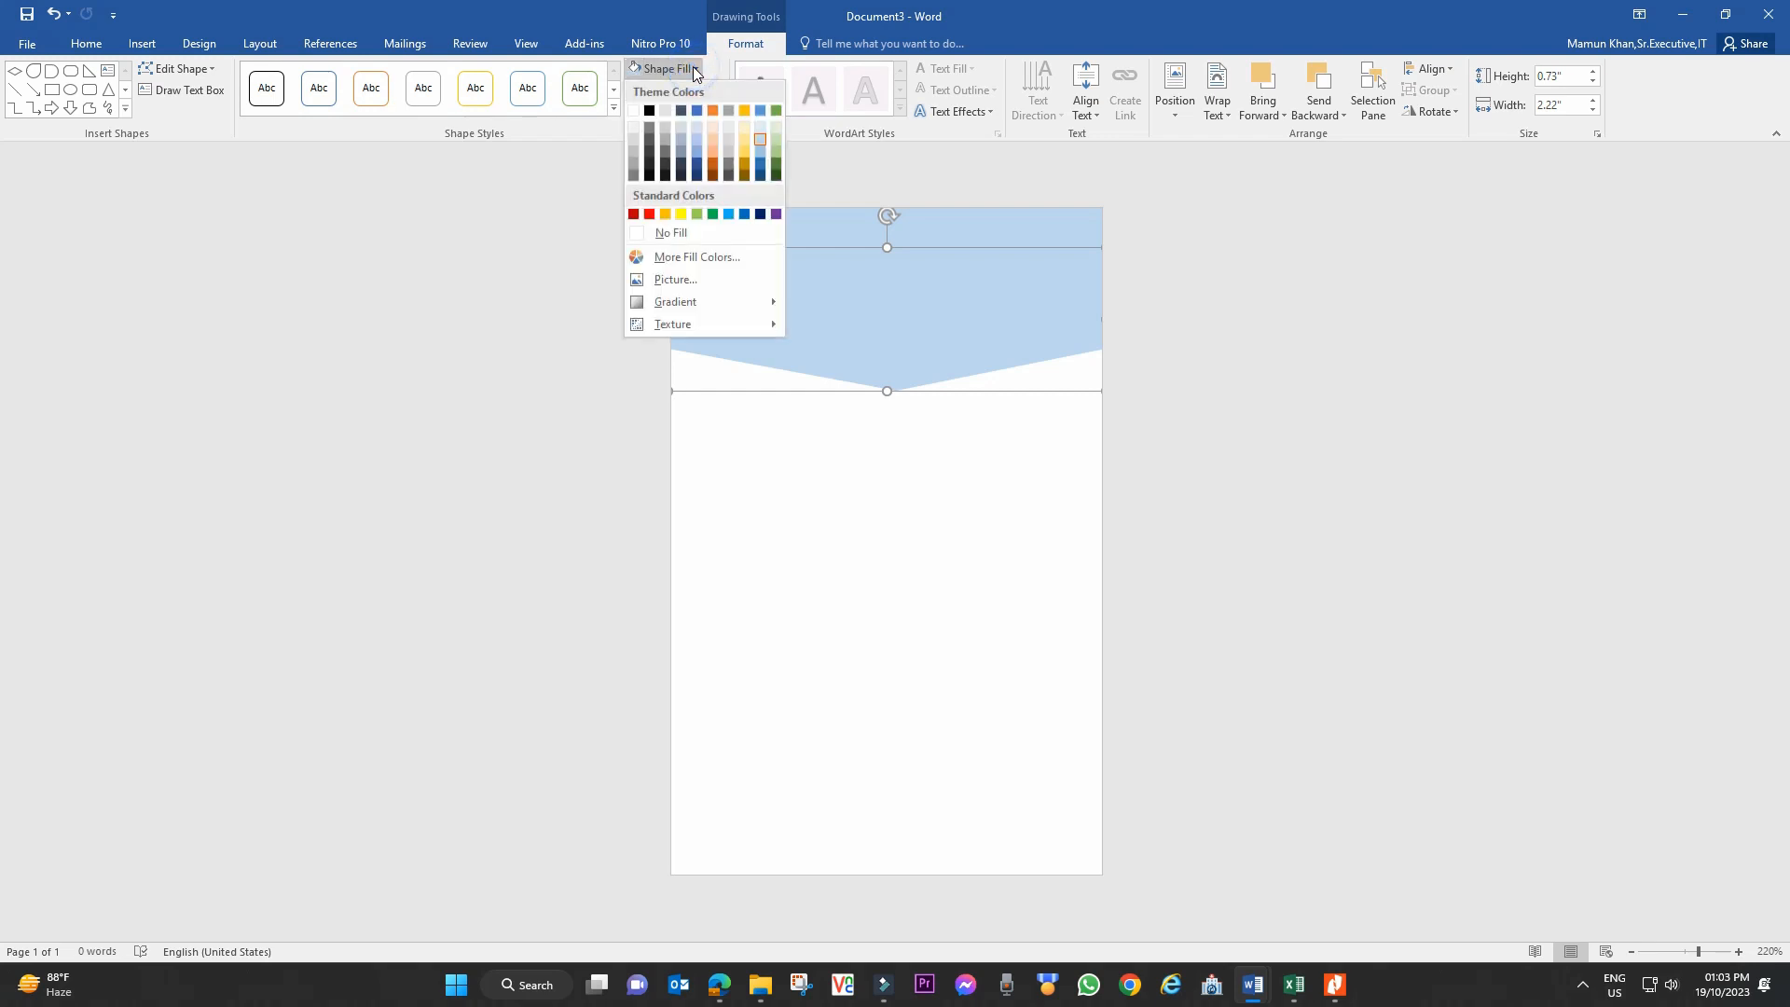
pyautogui.click(708, 124)
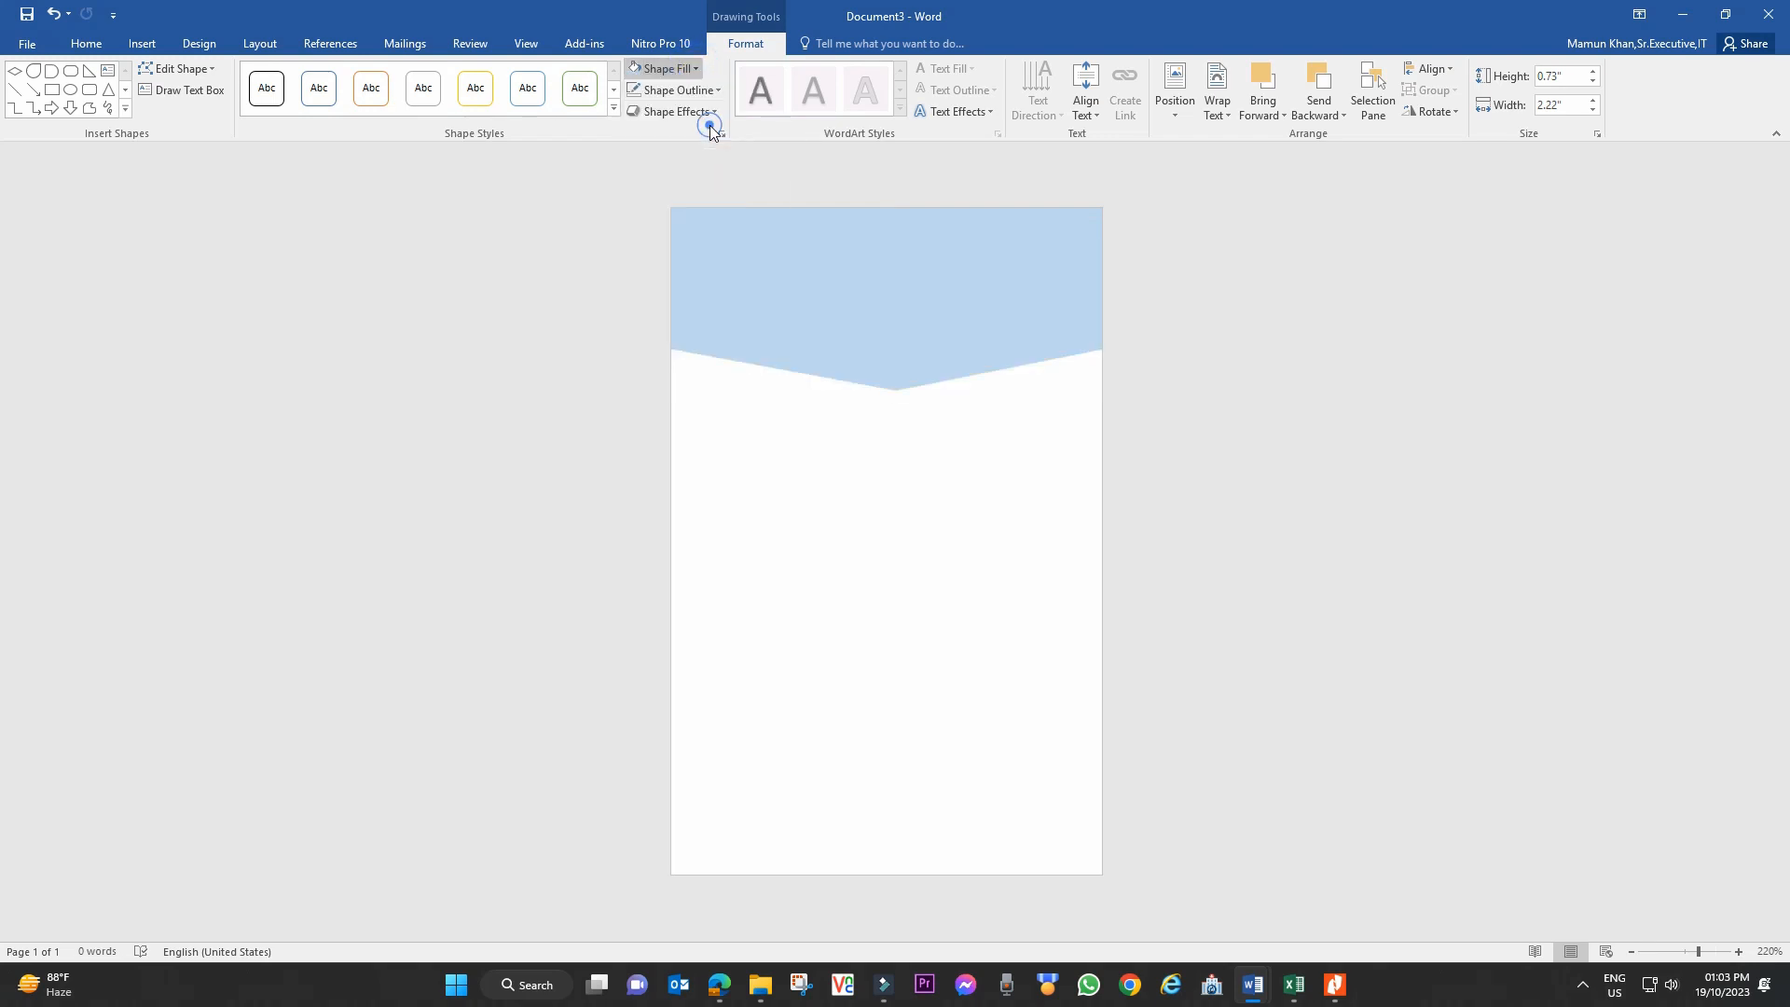
pyautogui.rightClick(923, 331)
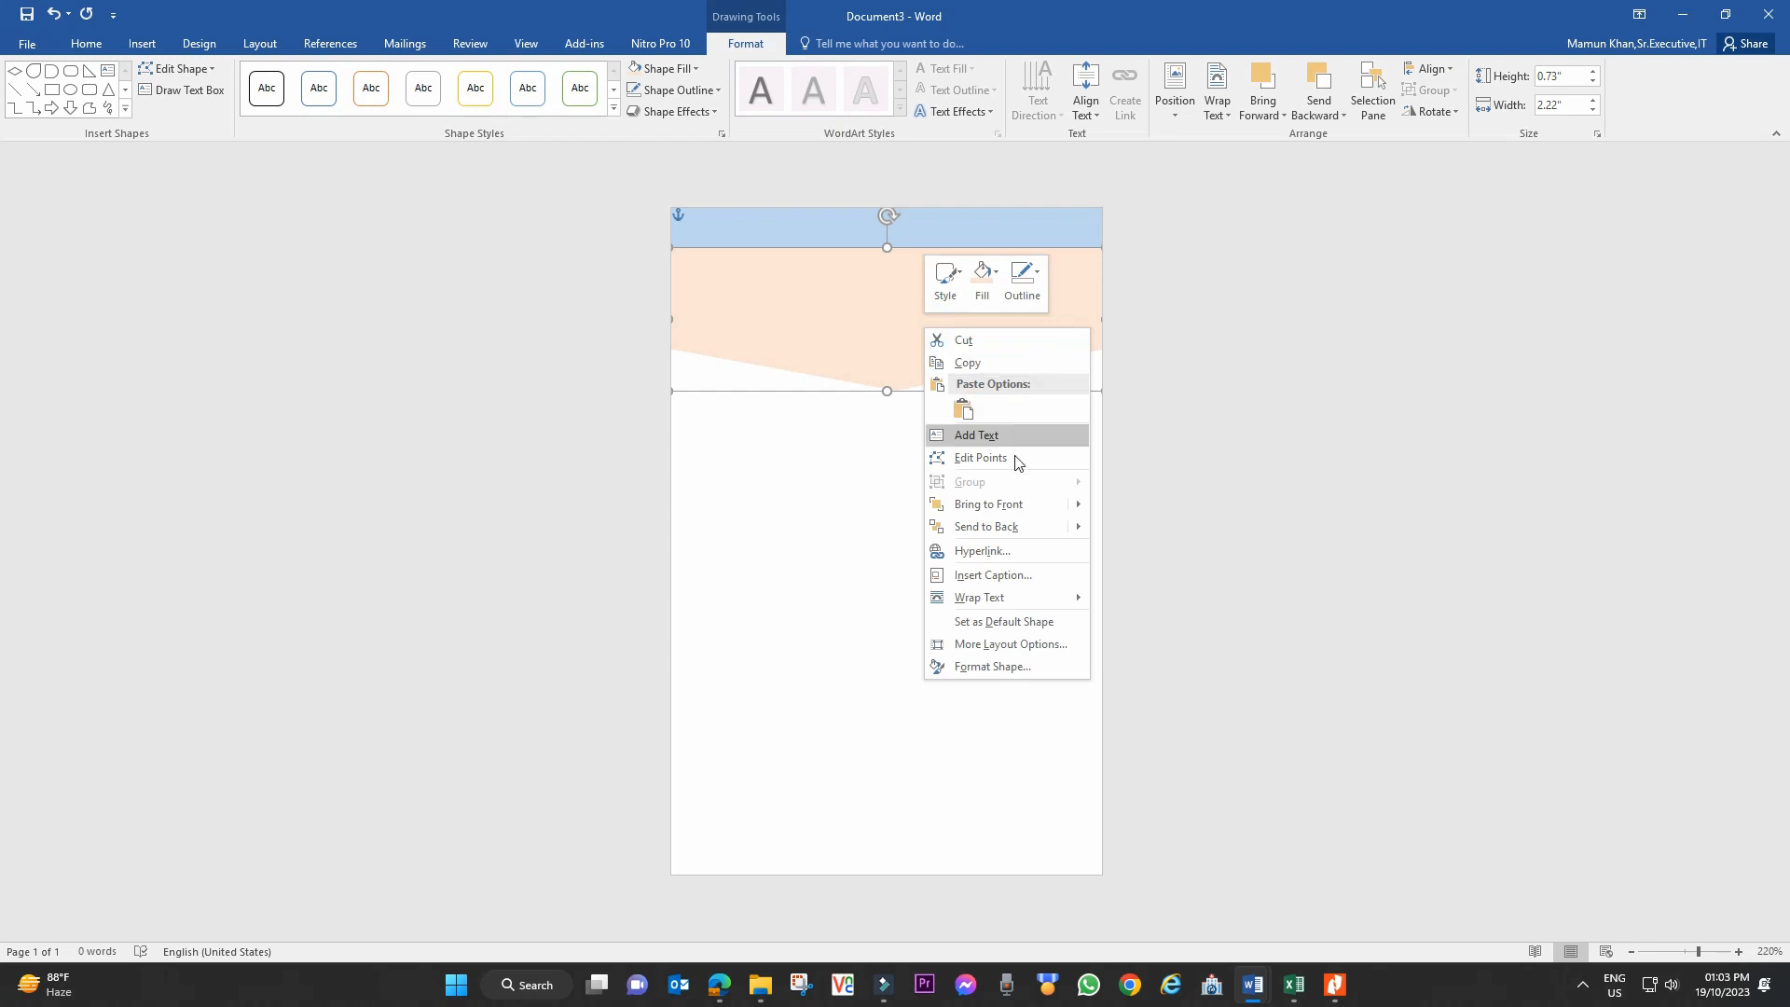
pyautogui.click(1044, 526)
pyautogui.click(1002, 412)
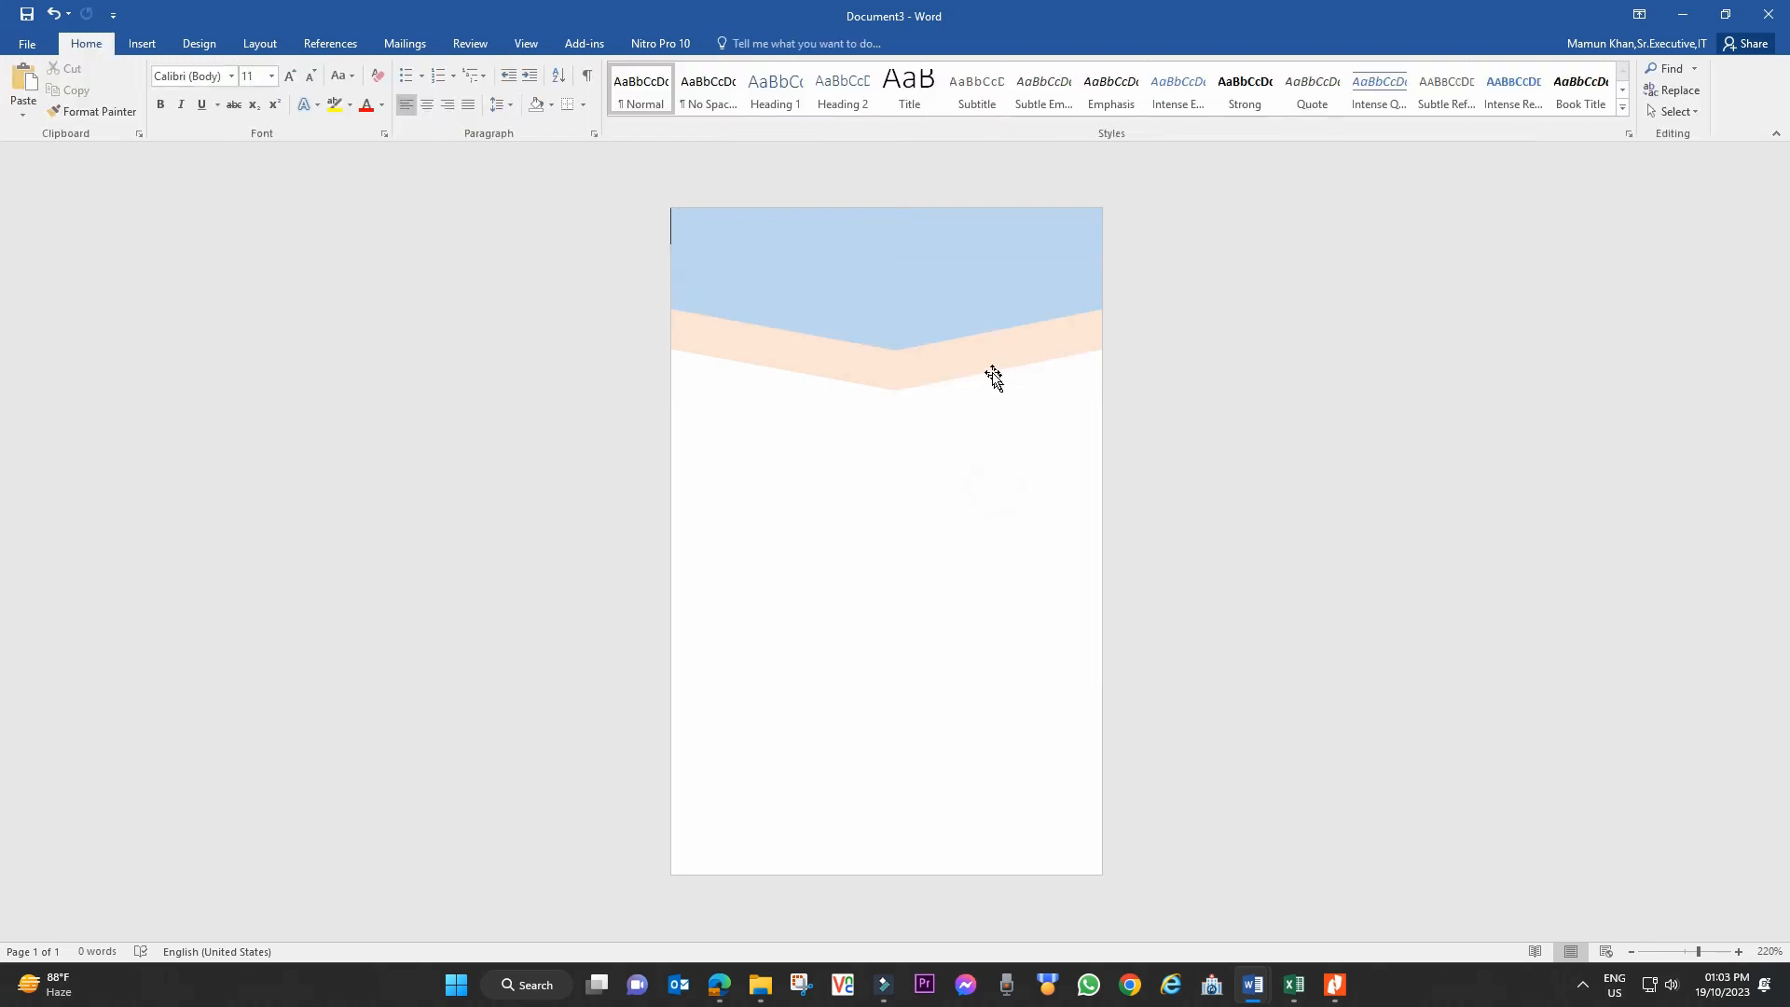
# - Move the light orange V shape up slightly to narrow the band showing beneath the blue header
pyautogui.click(983, 359)
pyautogui.moveTo(968, 374); pyautogui.dragTo(964, 364)
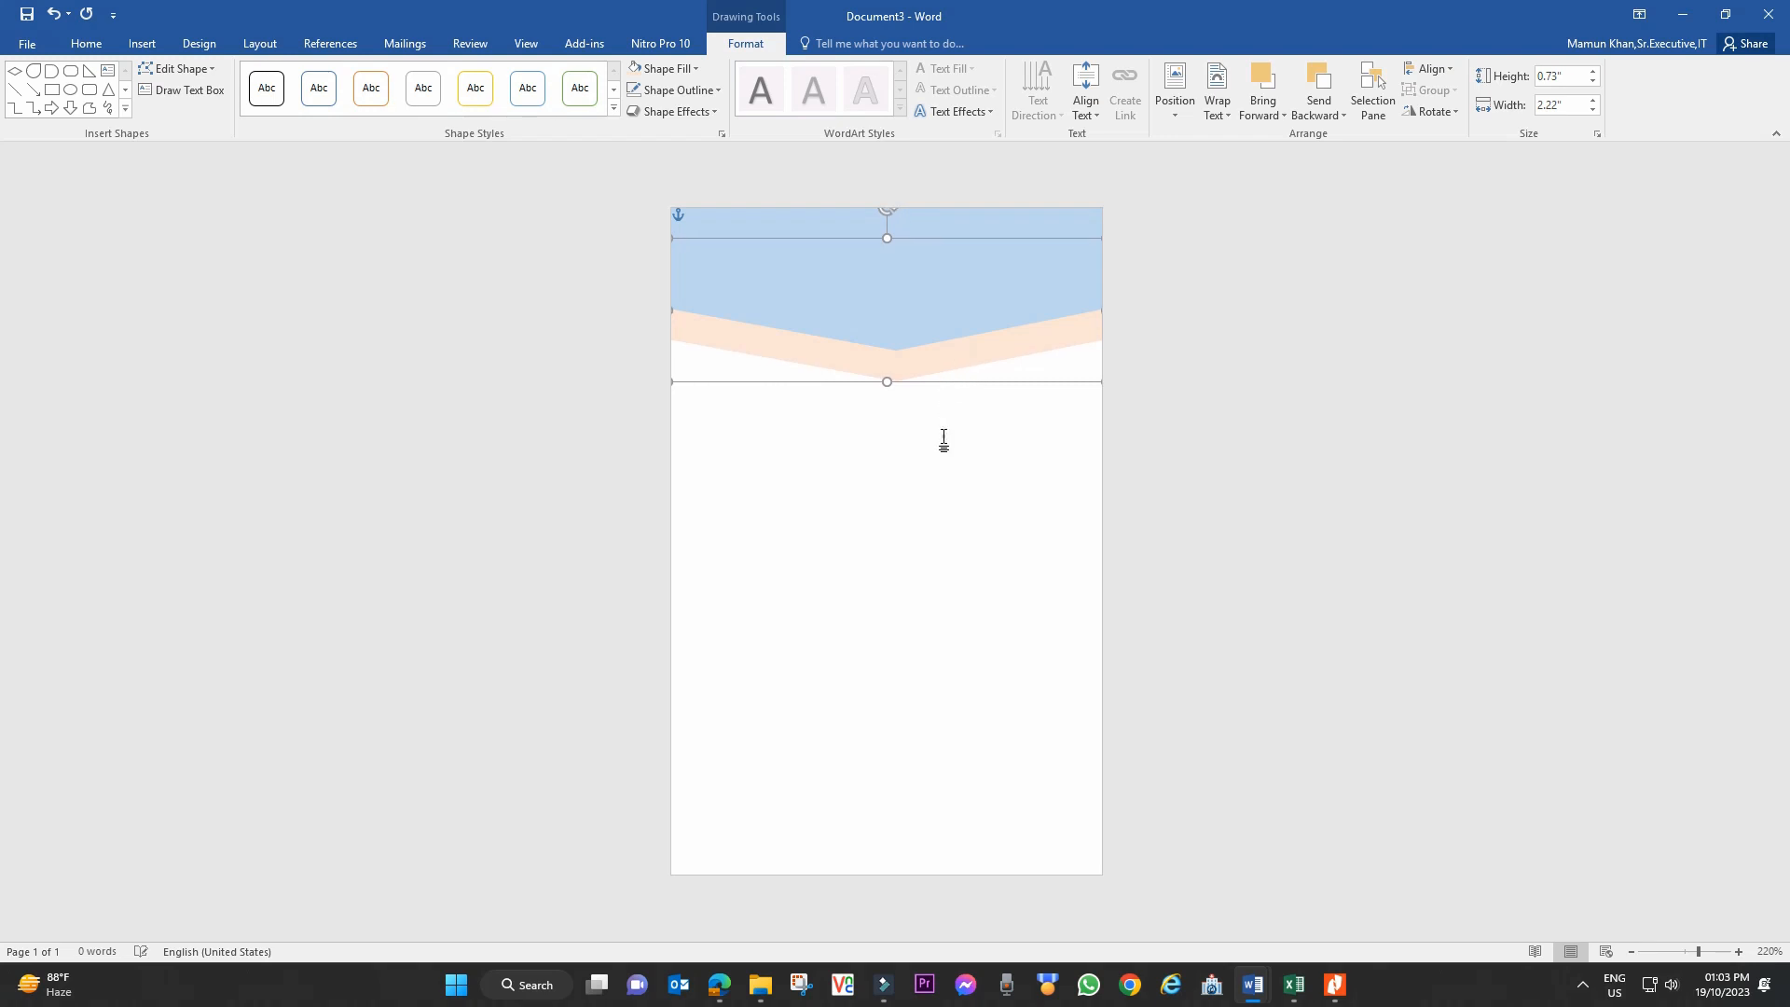
pyautogui.click(944, 438)
pyautogui.click(961, 362)
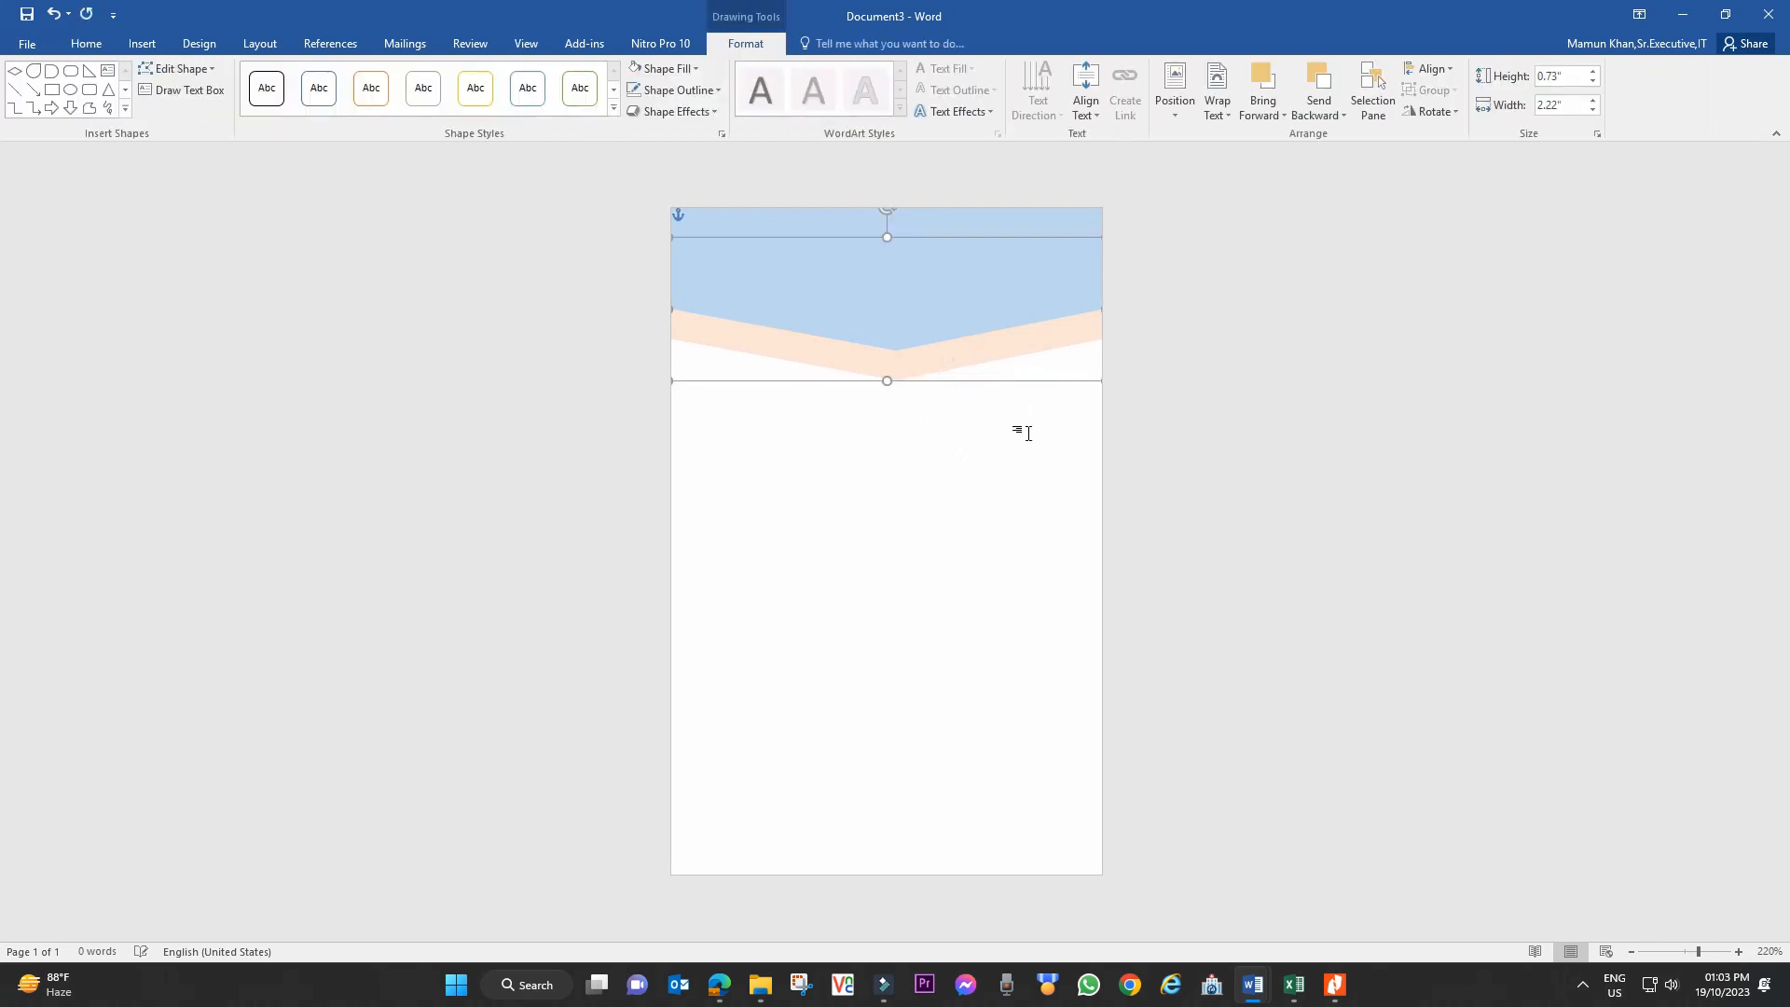
pyautogui.click(1023, 431)
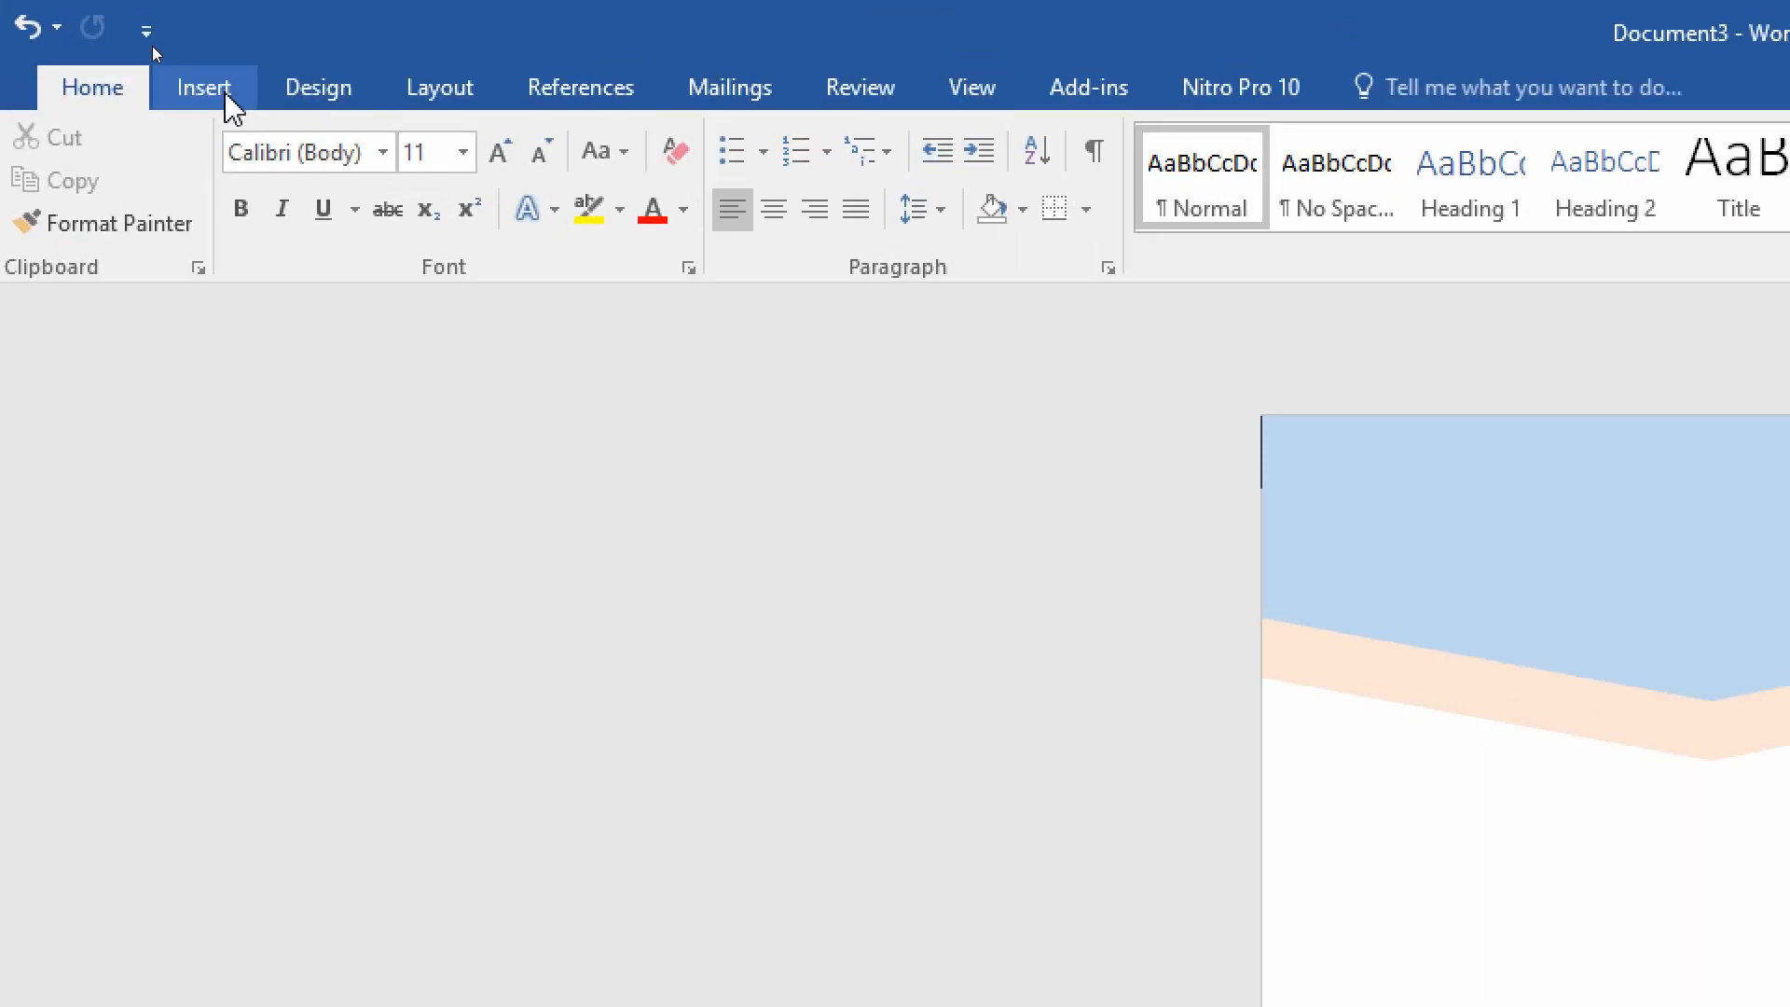
# - Draw a rectangle about 0.2" high and 2.19" wide along the bottom edge of the page
pyautogui.click(143, 45)
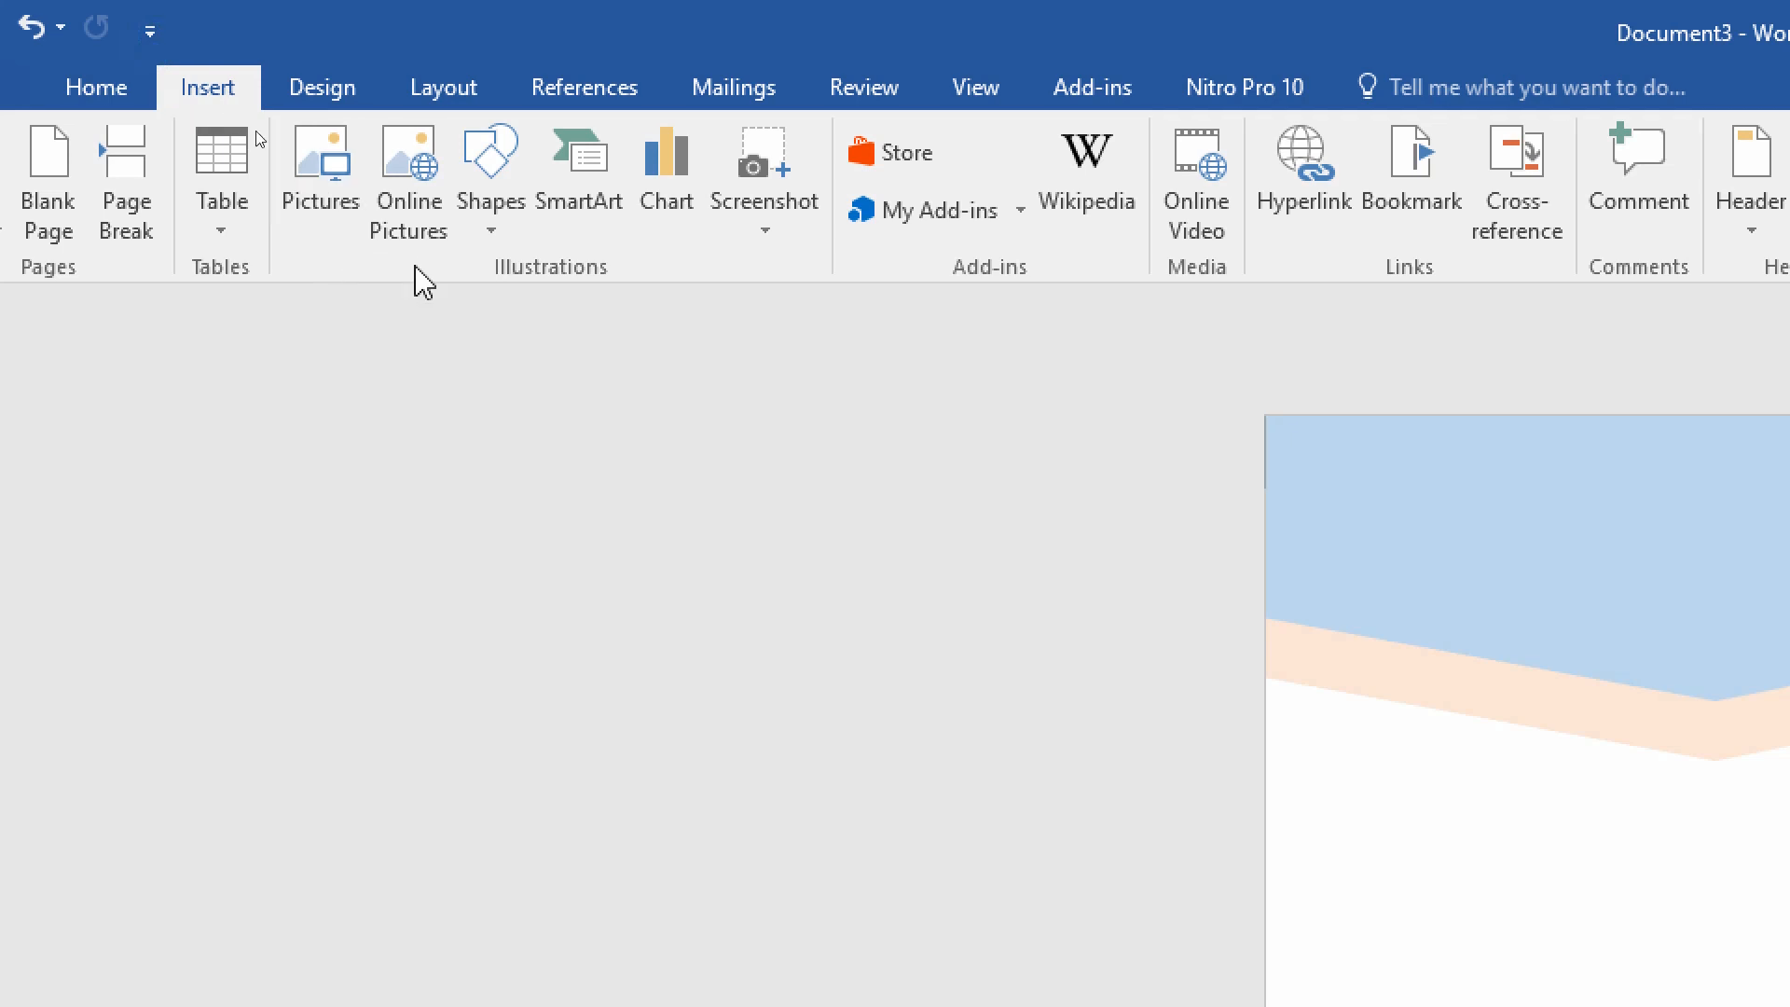
pyautogui.click(508, 237)
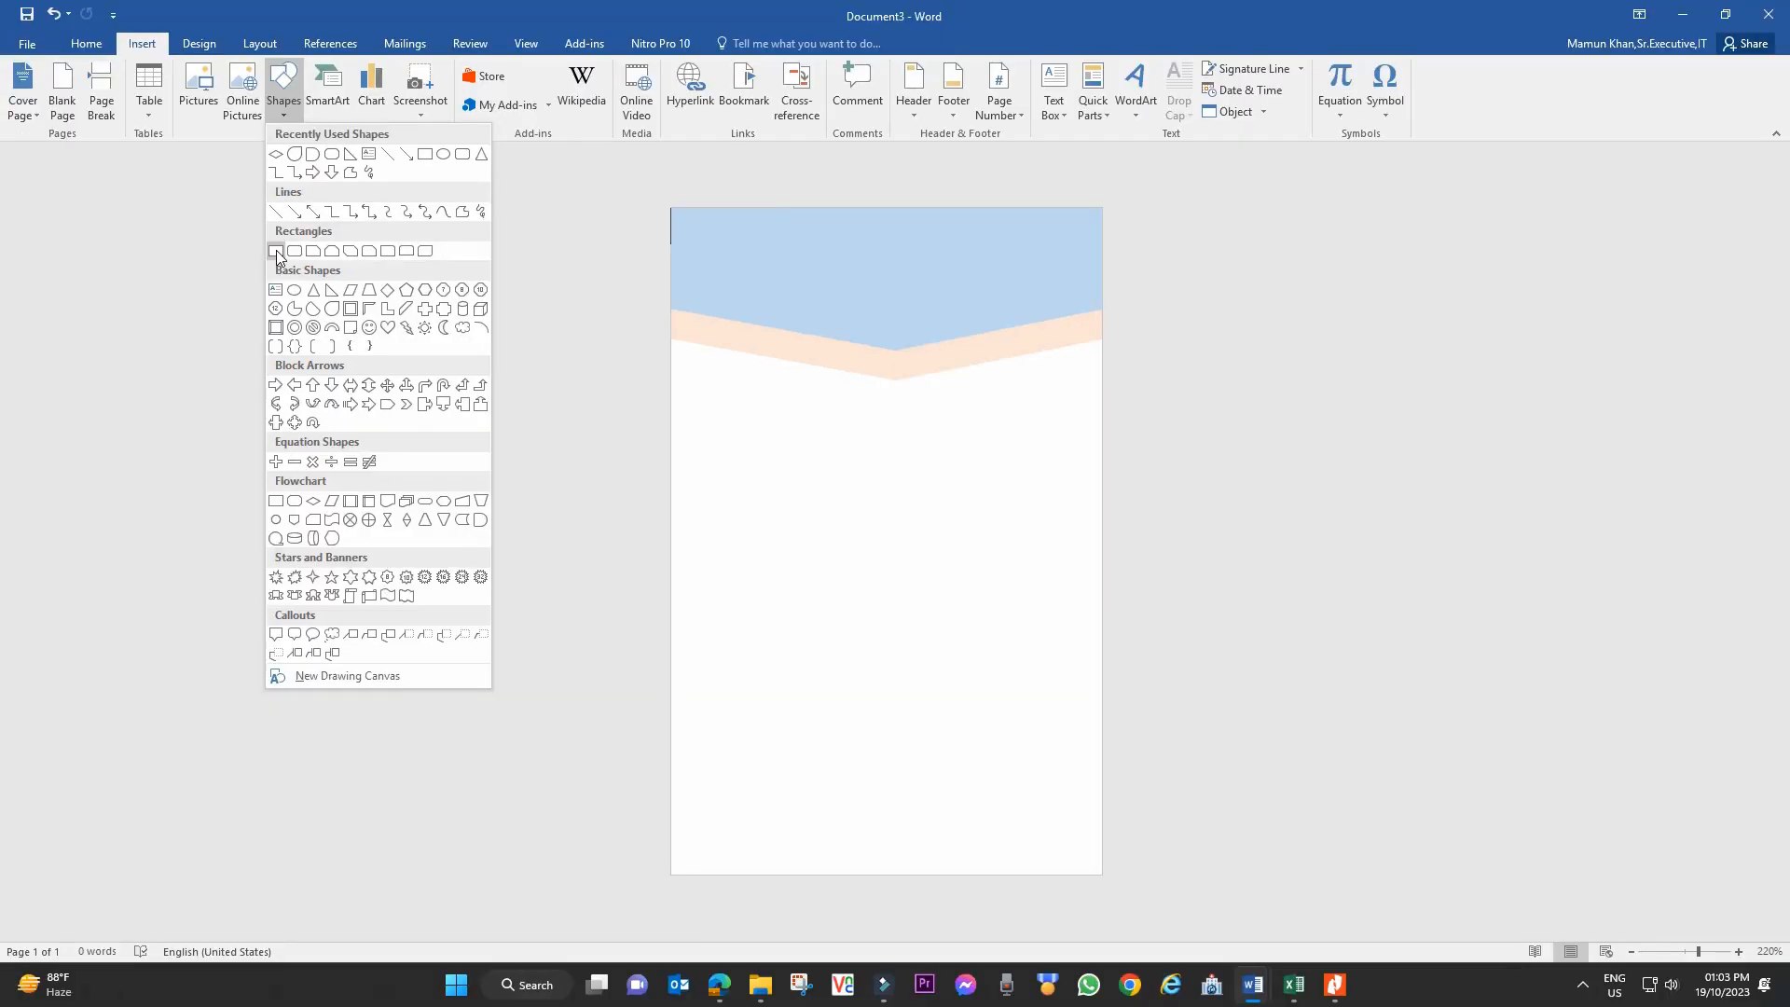
pyautogui.click(276, 251)
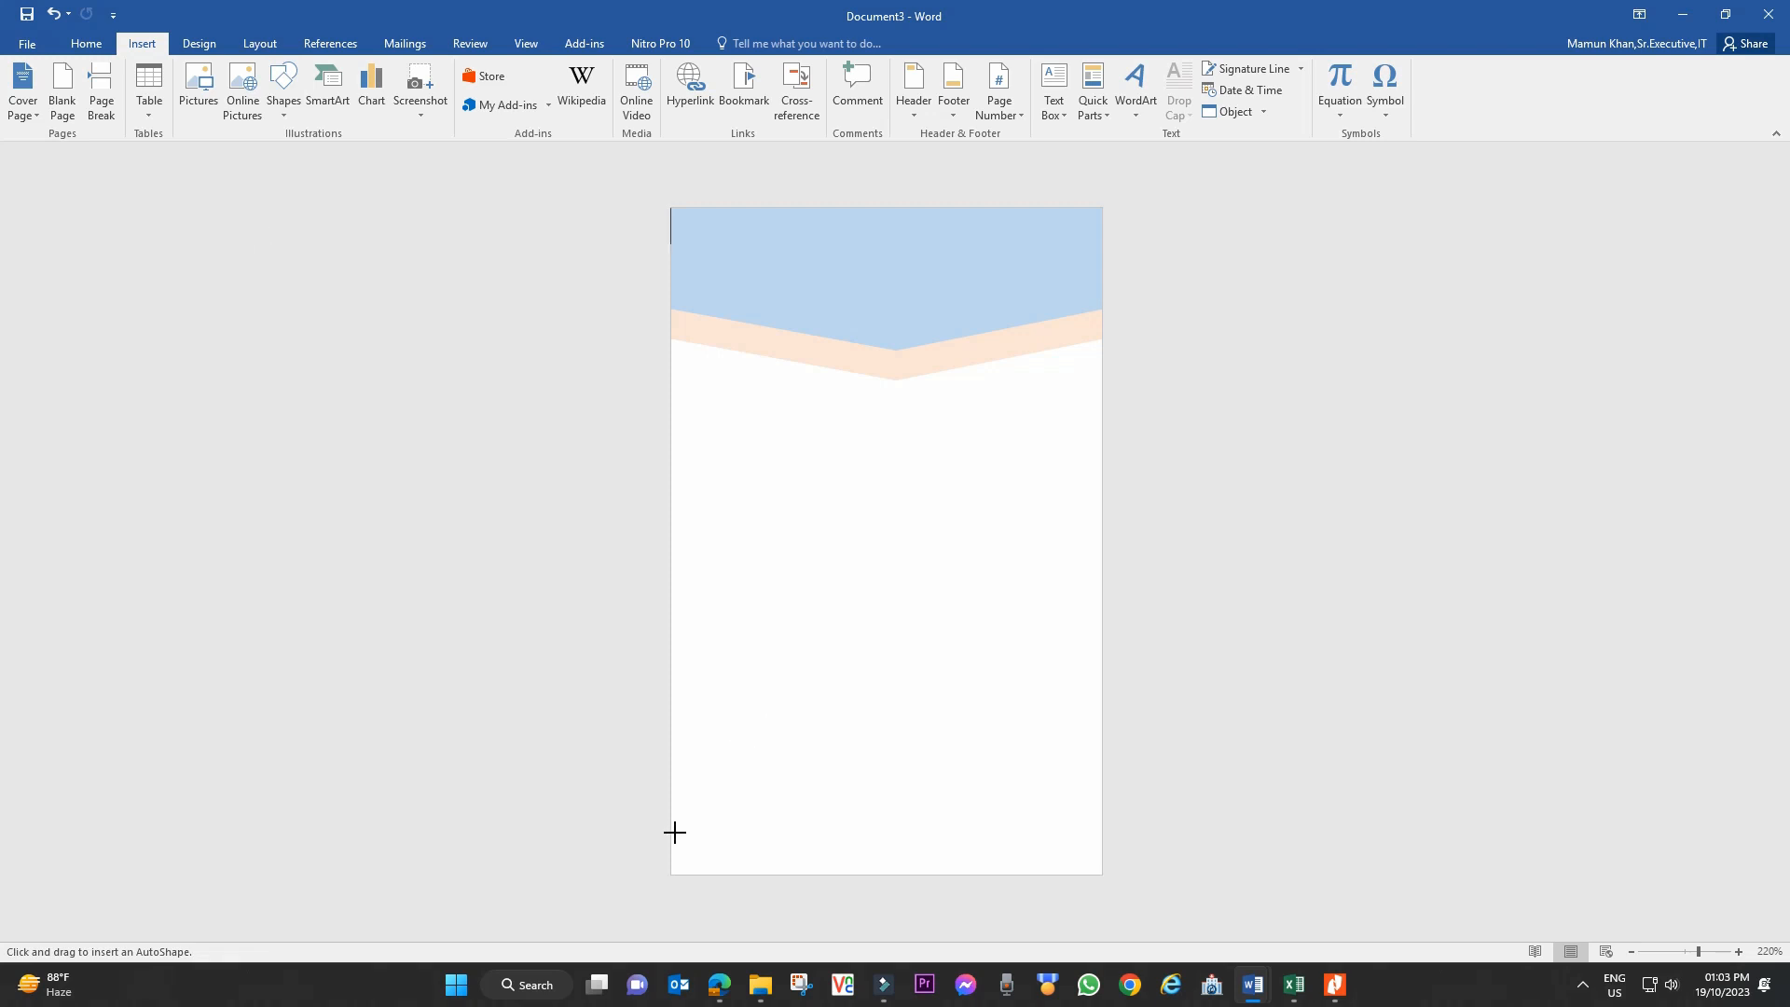
pyautogui.moveTo(670, 834)
pyautogui.mouseDown()
pyautogui.moveTo(935, 883)
pyautogui.moveTo(1115, 867)
pyautogui.moveTo(1100, 873)
pyautogui.mouseUp()
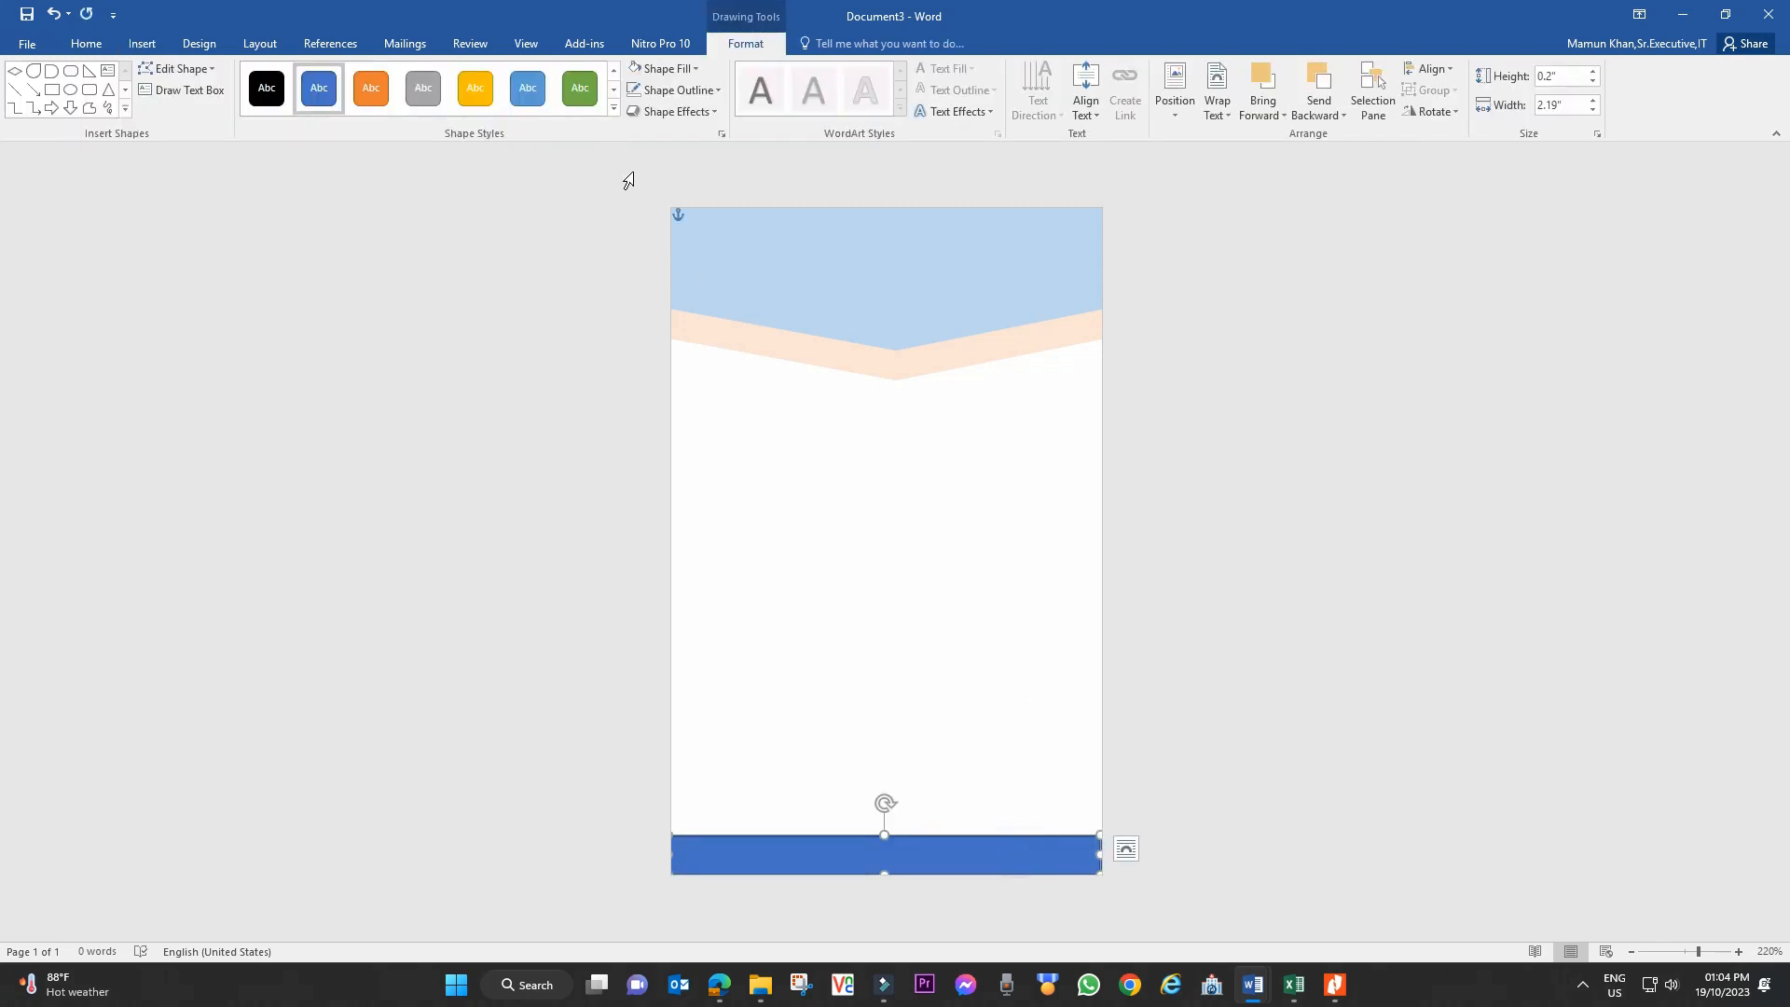
# - Remove the bottom rectangle's outline and fill it with the same light blue theme color as the header
pyautogui.click(691, 97)
pyautogui.click(687, 252)
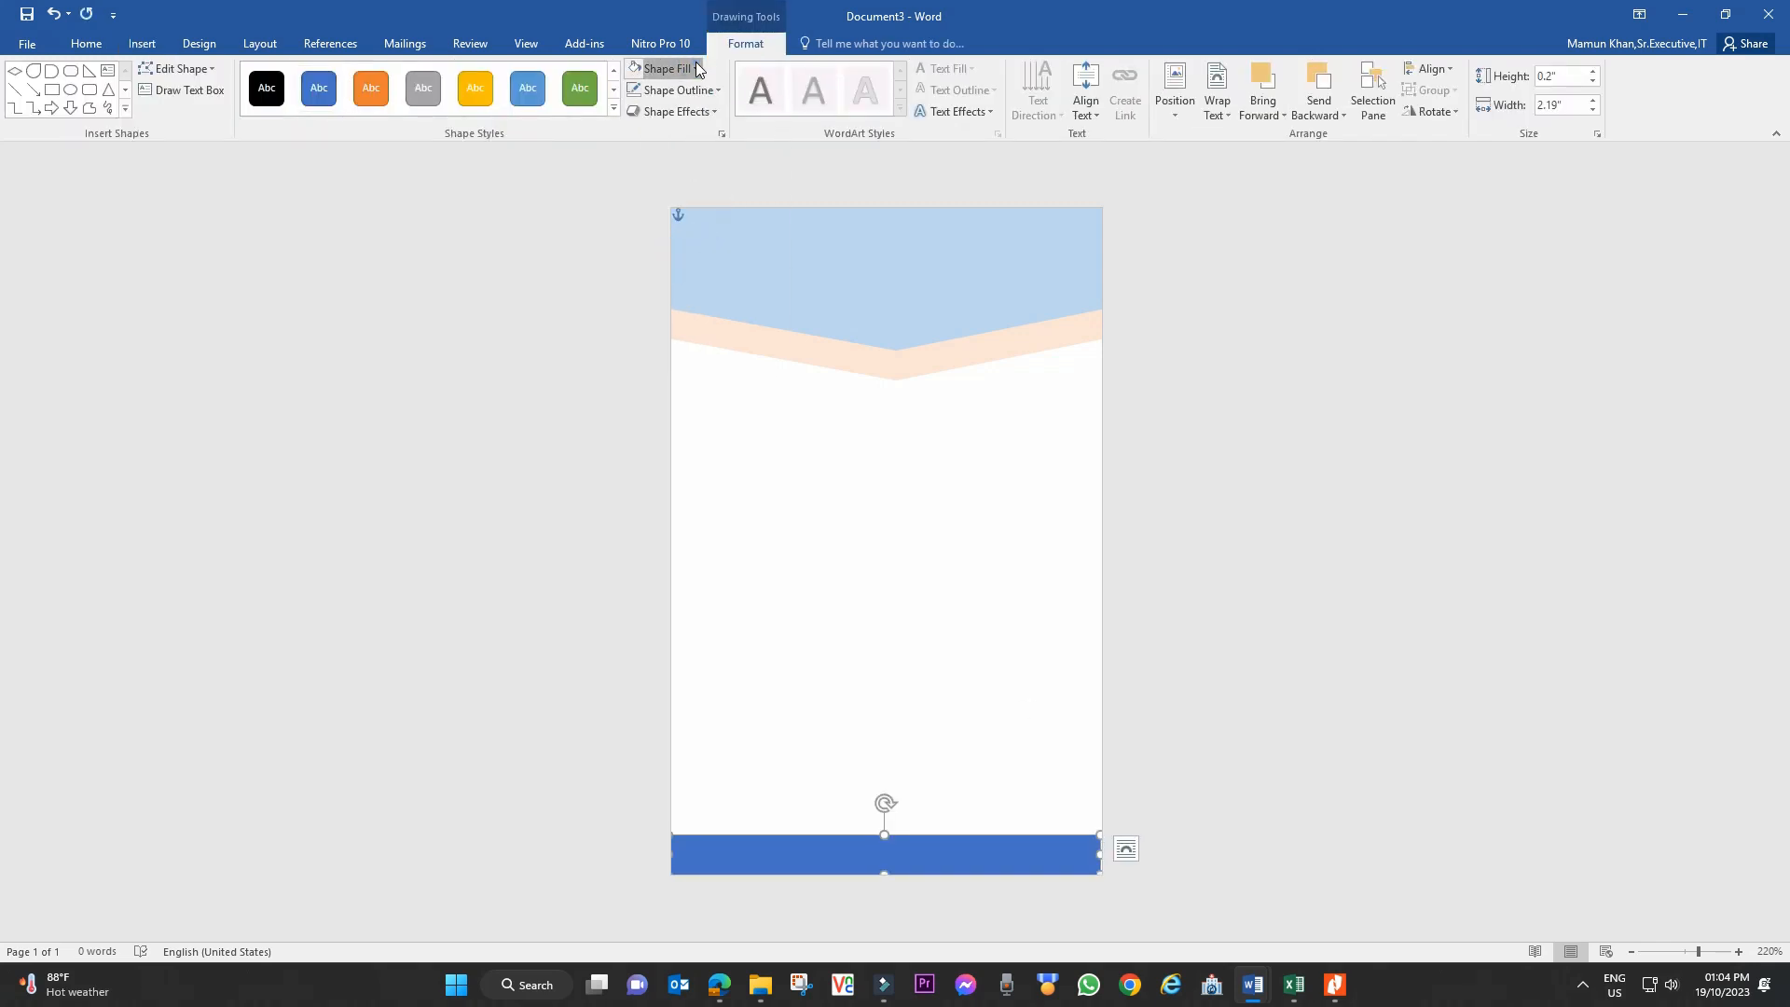
pyautogui.click(667, 68)
pyautogui.click(759, 136)
pyautogui.click(919, 472)
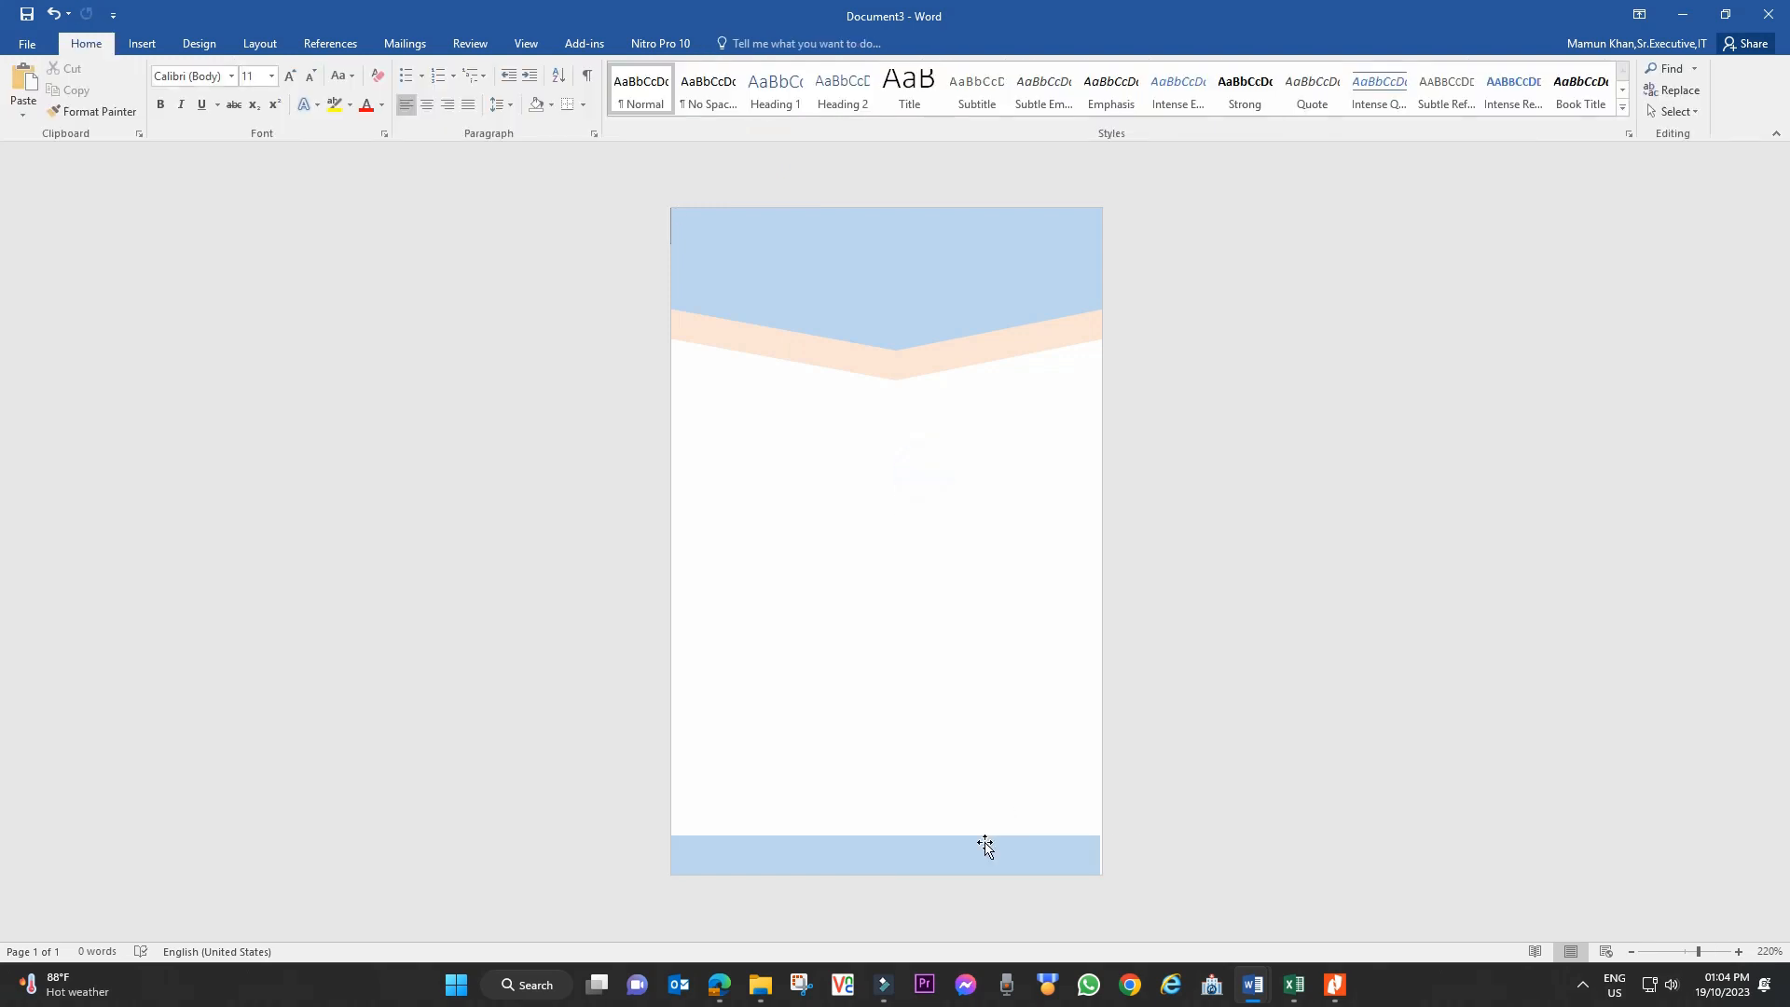
# - Widen the light blue bottom strip to the page's right edge, making it about 2.22" wide
pyautogui.click(962, 853)
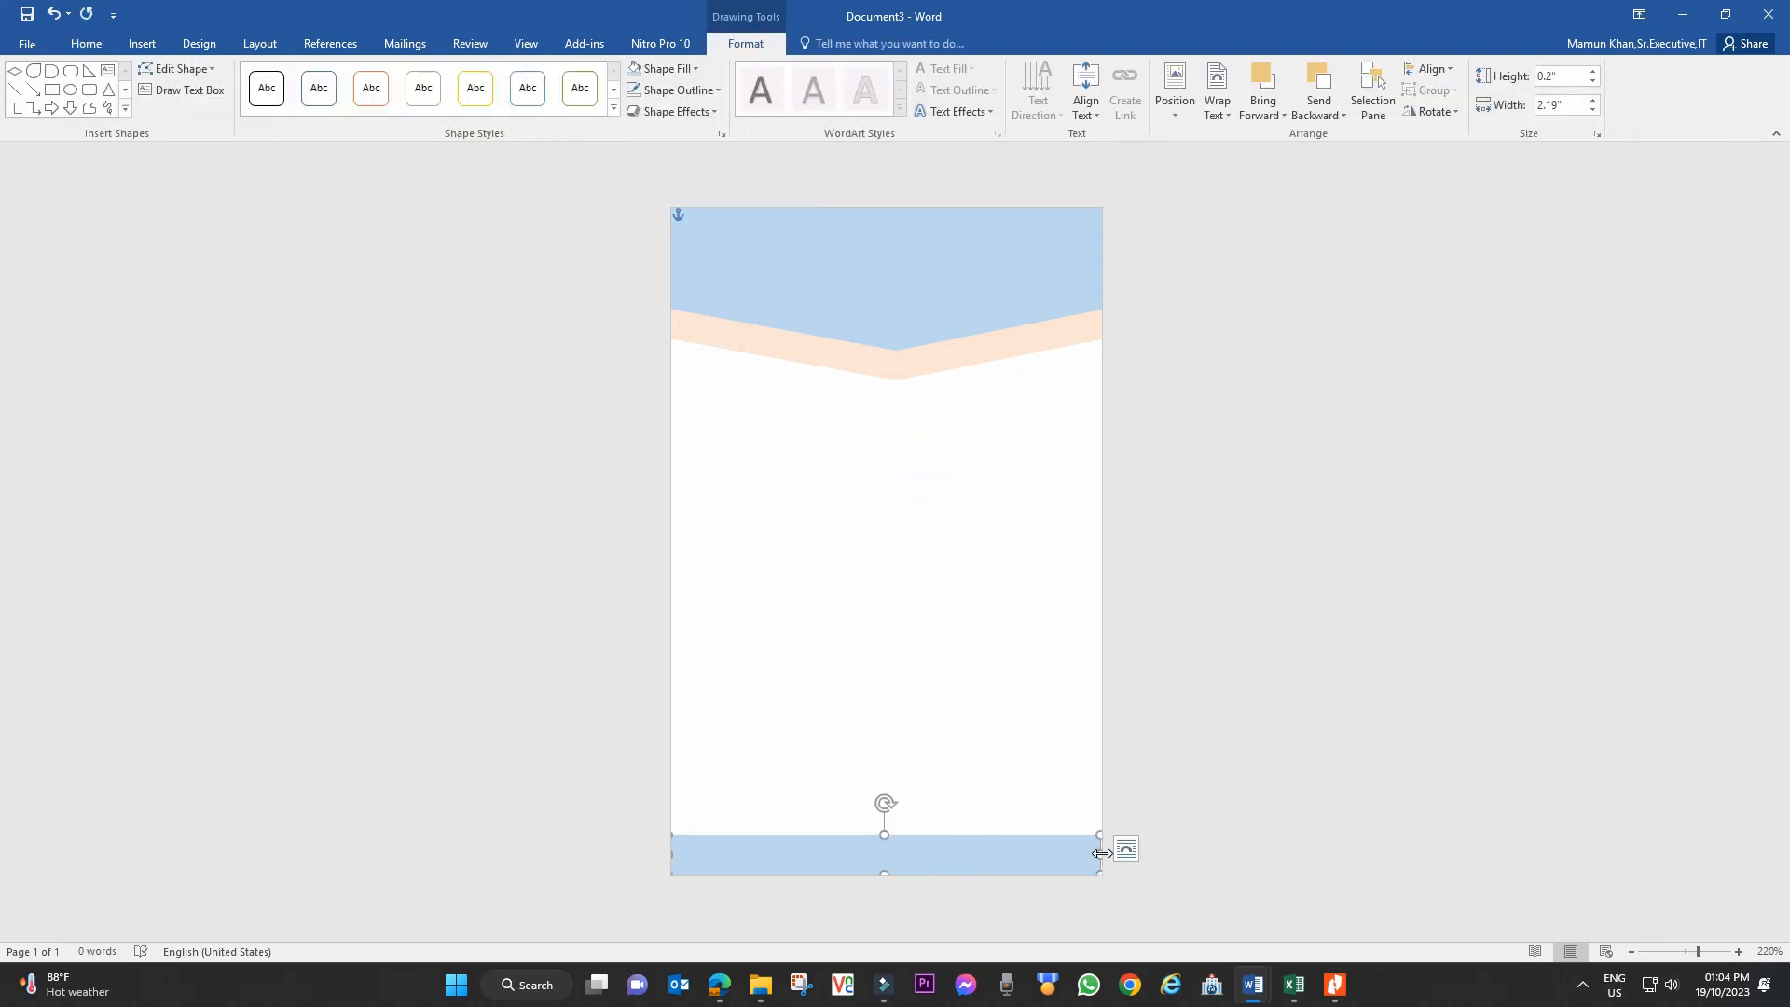
pyautogui.moveTo(1102, 853); pyautogui.dragTo(1107, 851)
pyautogui.click(1153, 787)
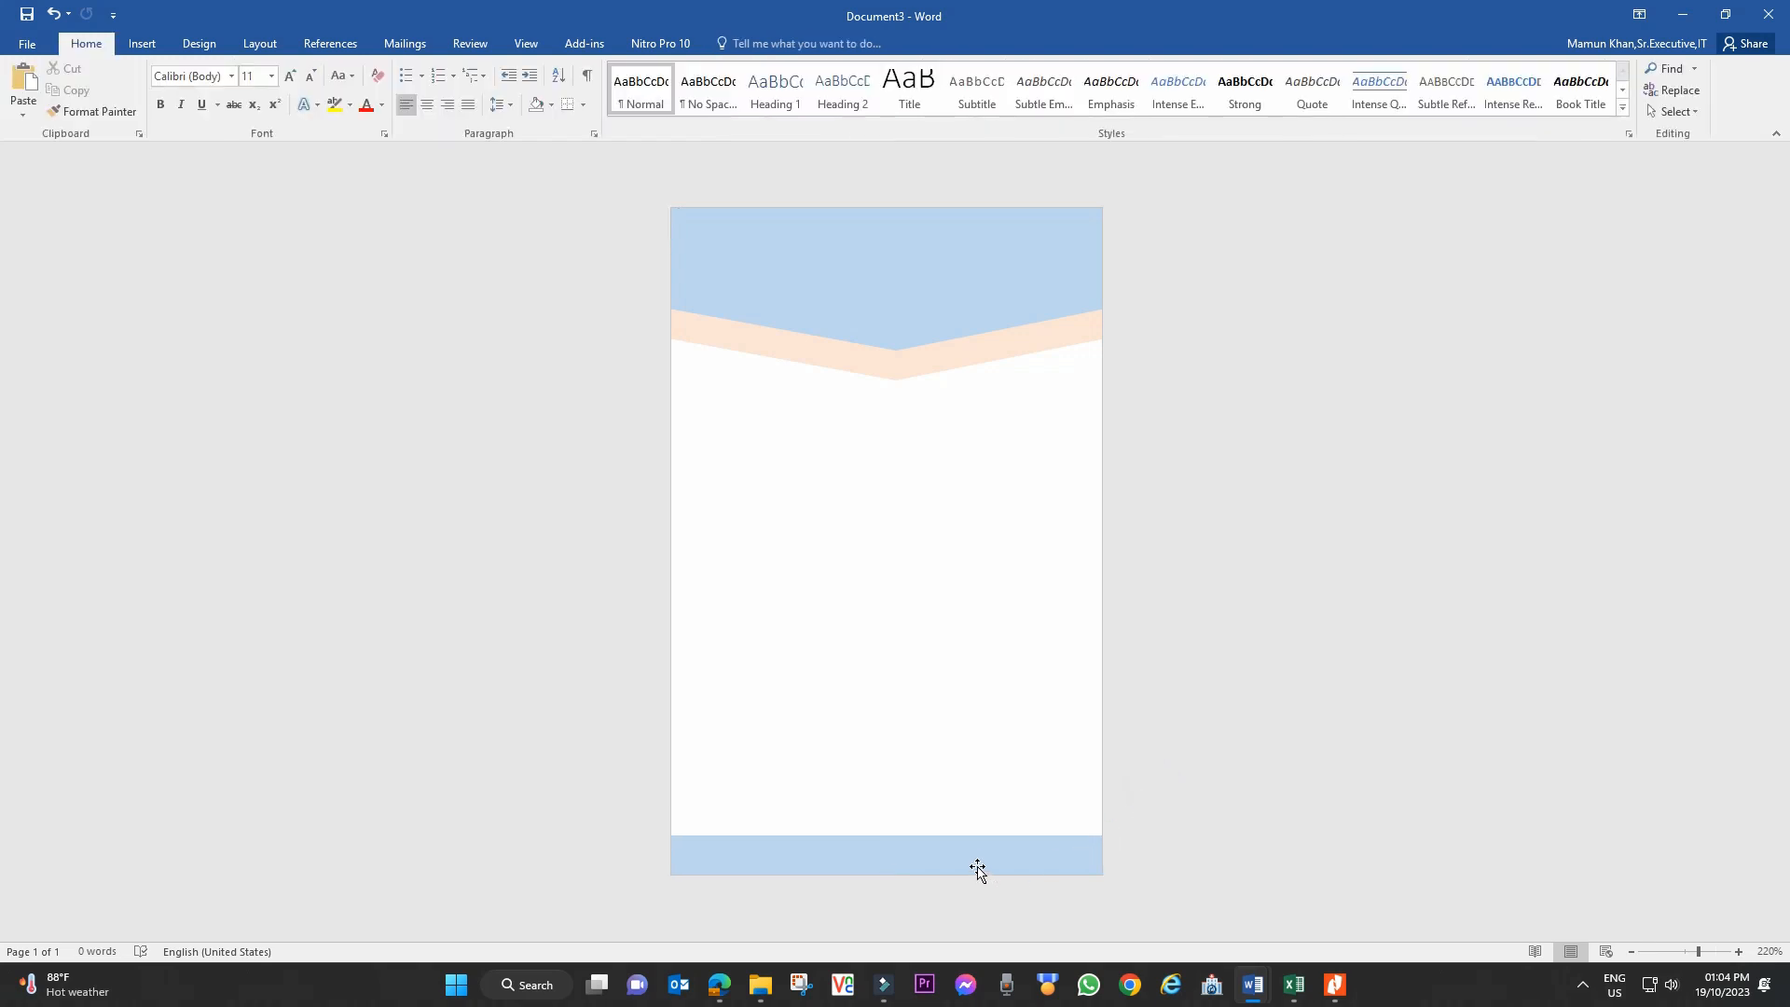
# - Duplicate the light blue bottom strip and place the copy a little above the original
pyautogui.click(975, 863)
pyautogui.click(1007, 711)
pyautogui.click(929, 849)
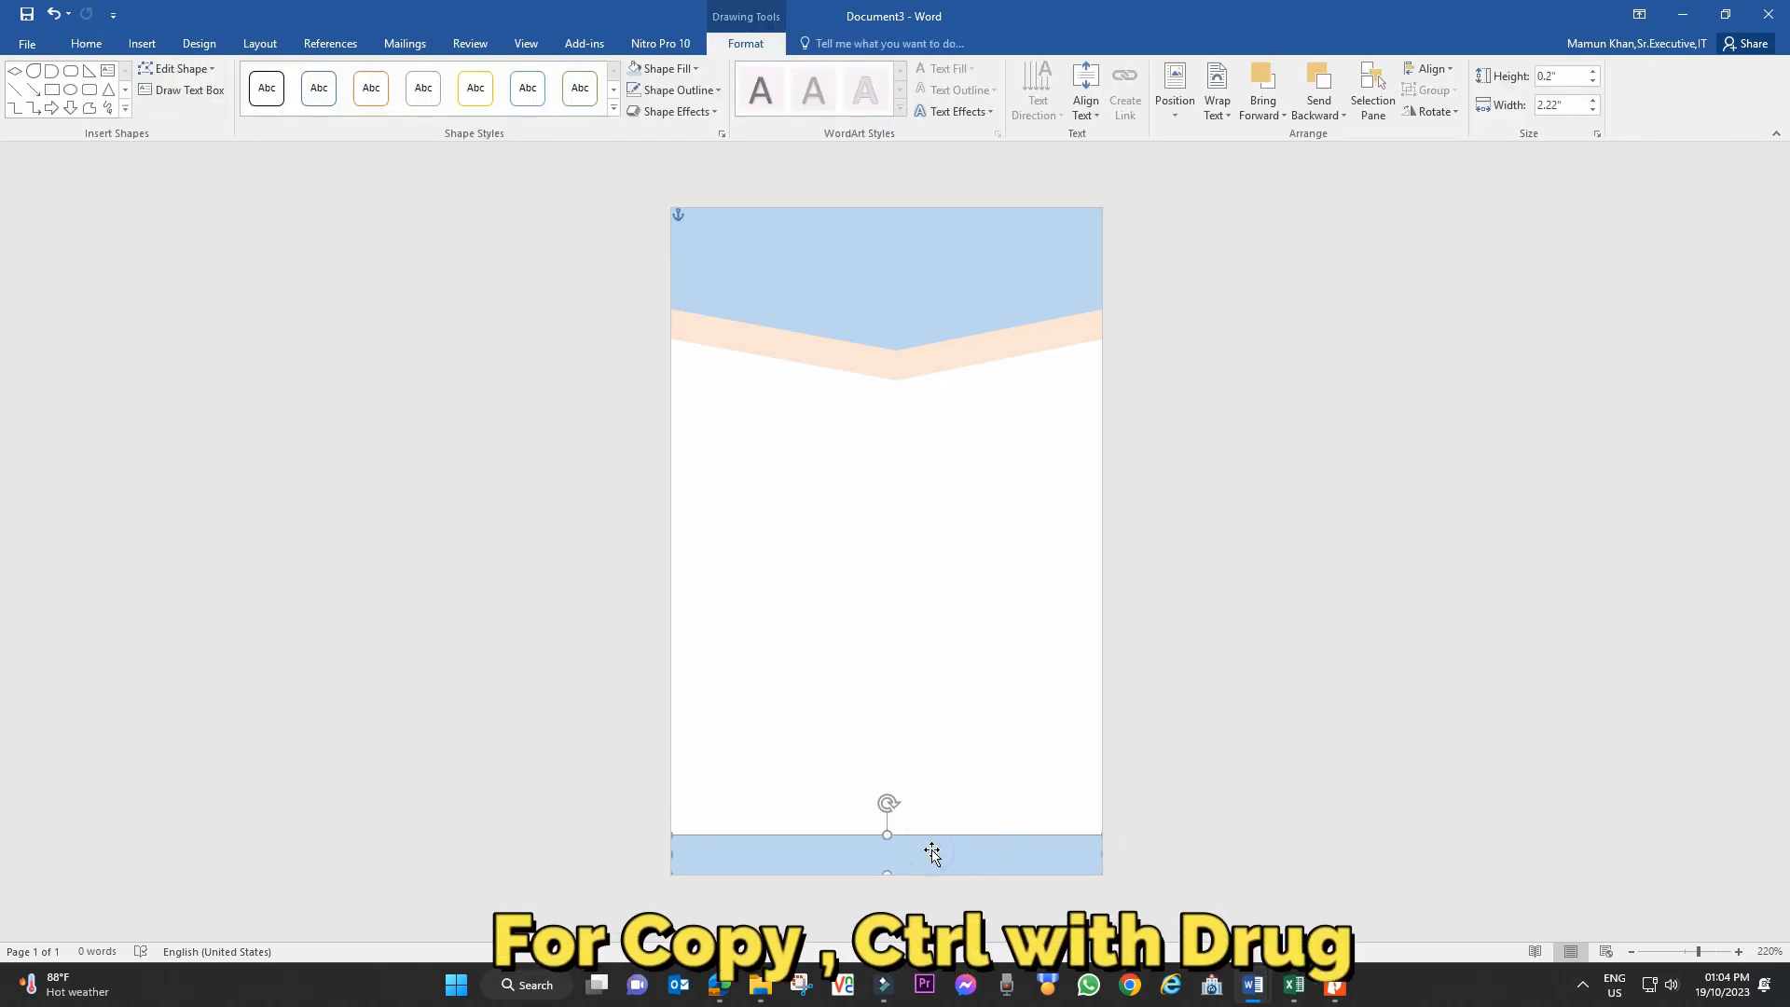
pyautogui.moveTo(931, 850); pyautogui.dragTo(939, 795)
pyautogui.rightClick(938, 793)
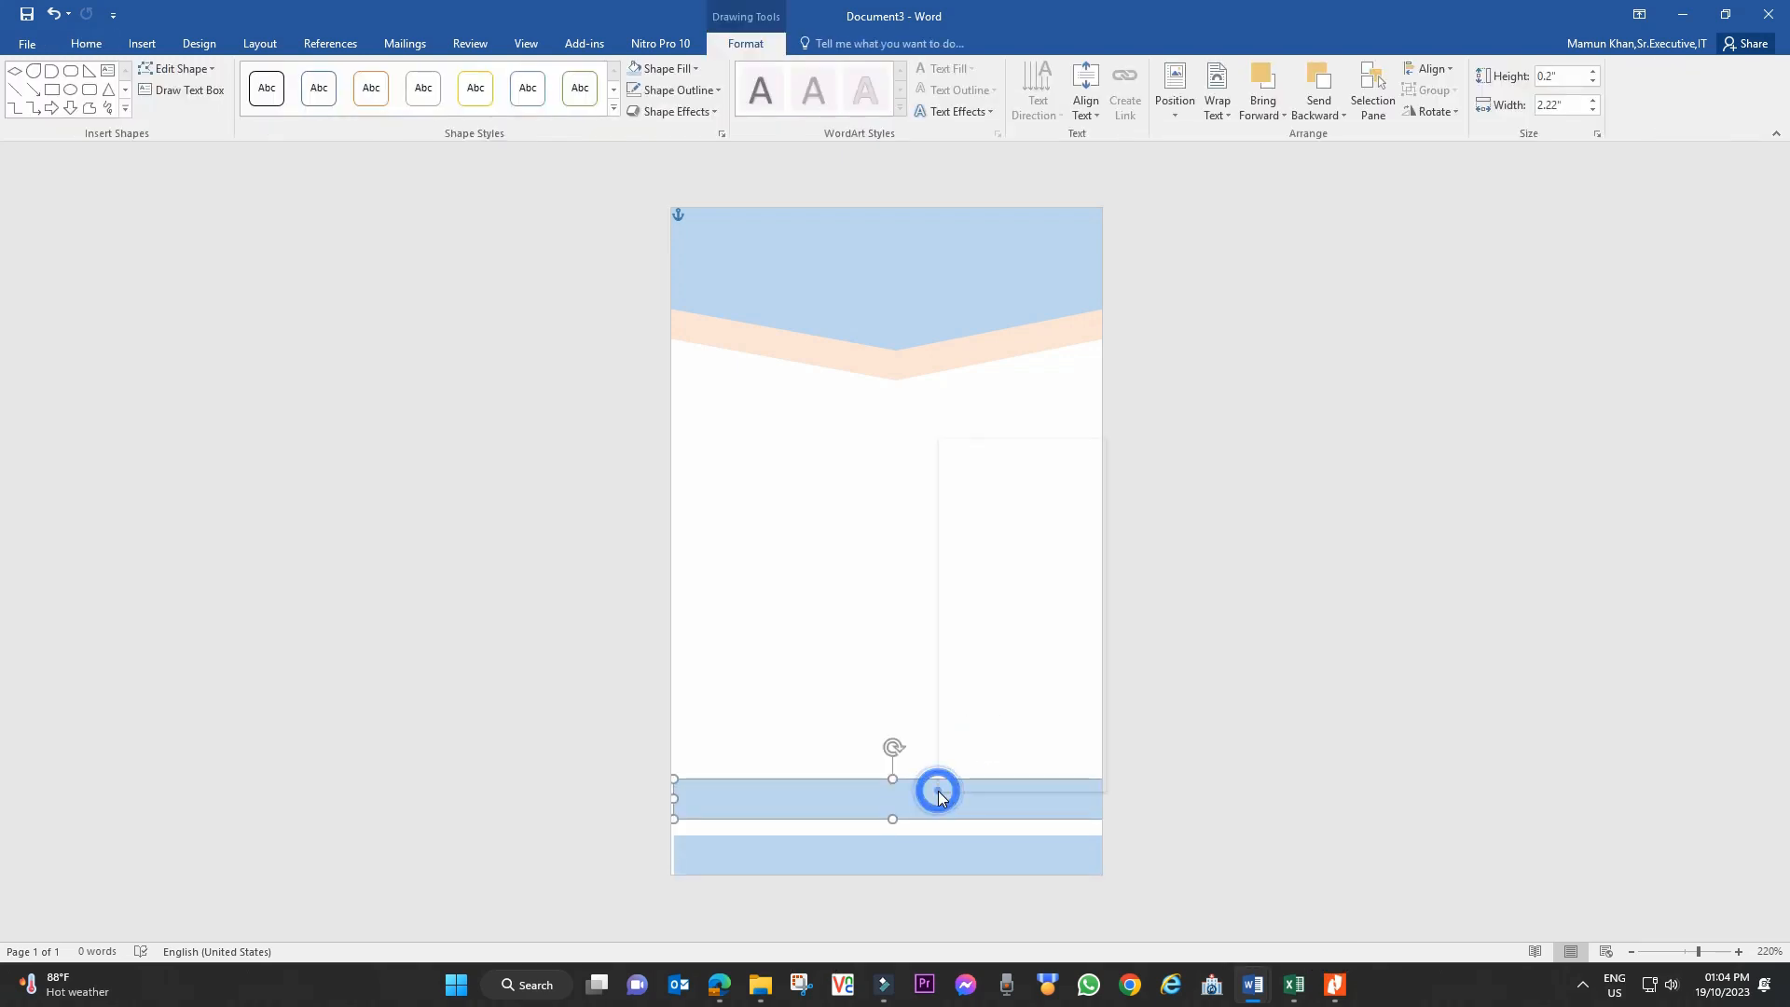
pyautogui.click(914, 799)
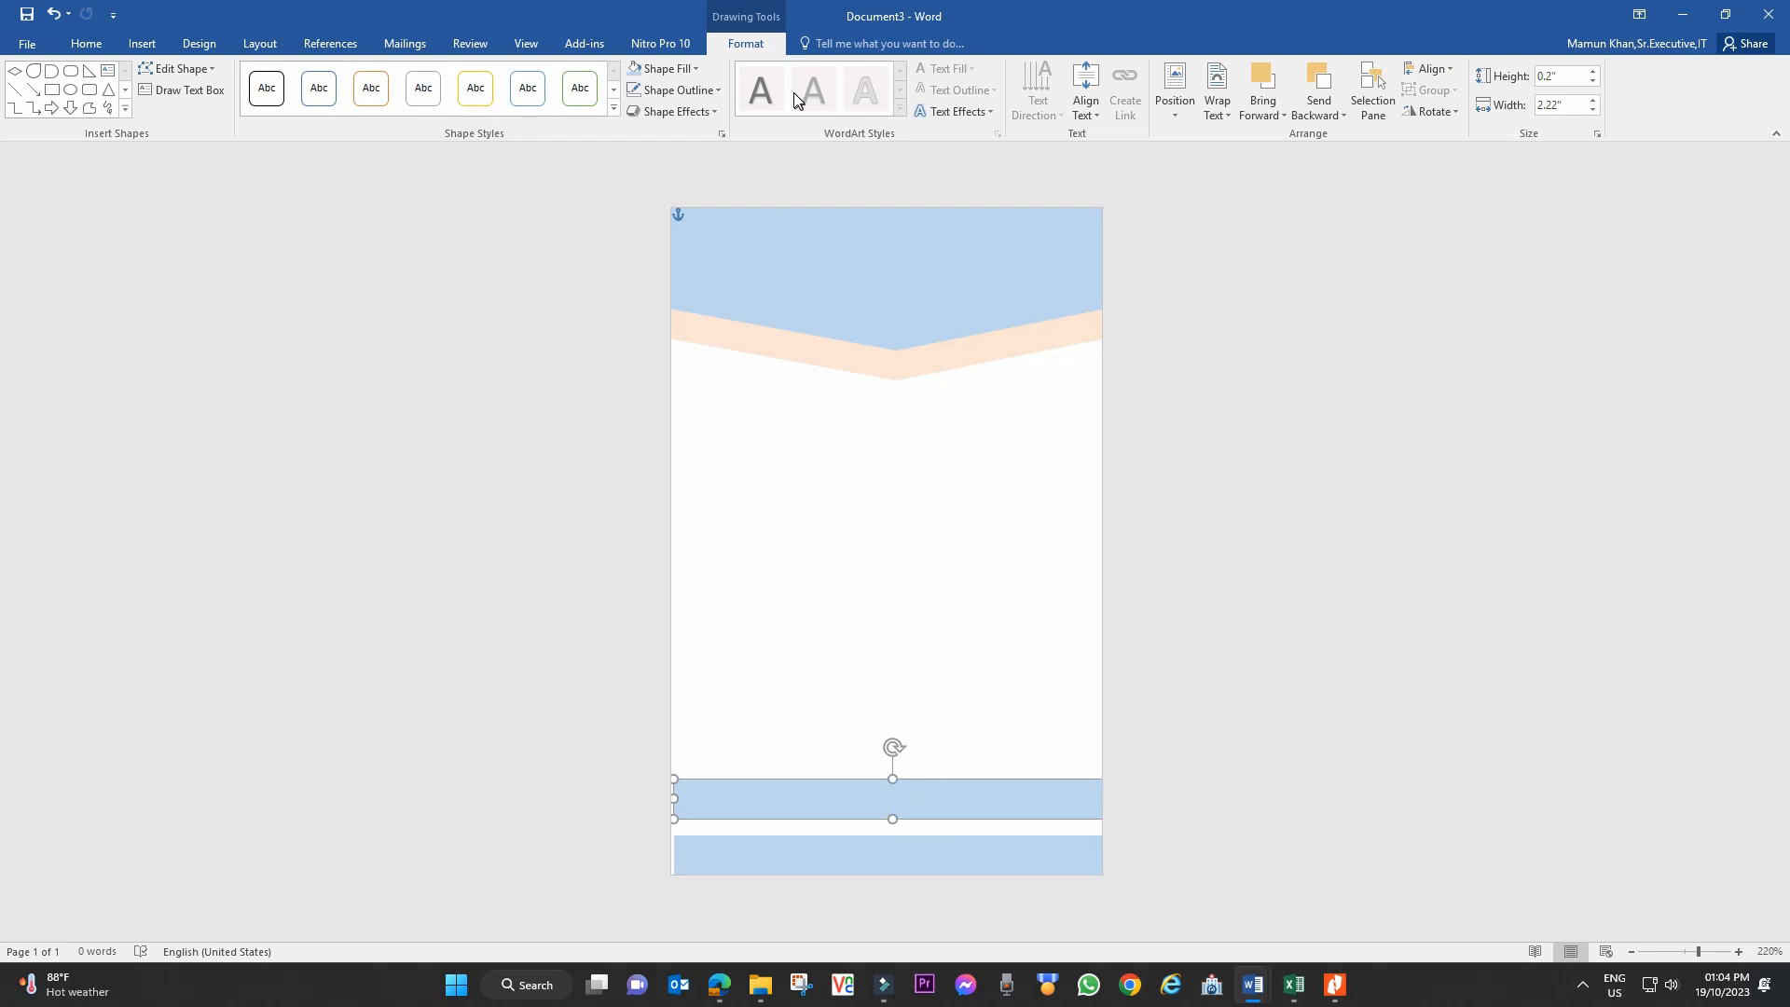
# - Fill the copied strip with the light orange theme color used for the header band
pyautogui.click(691, 69)
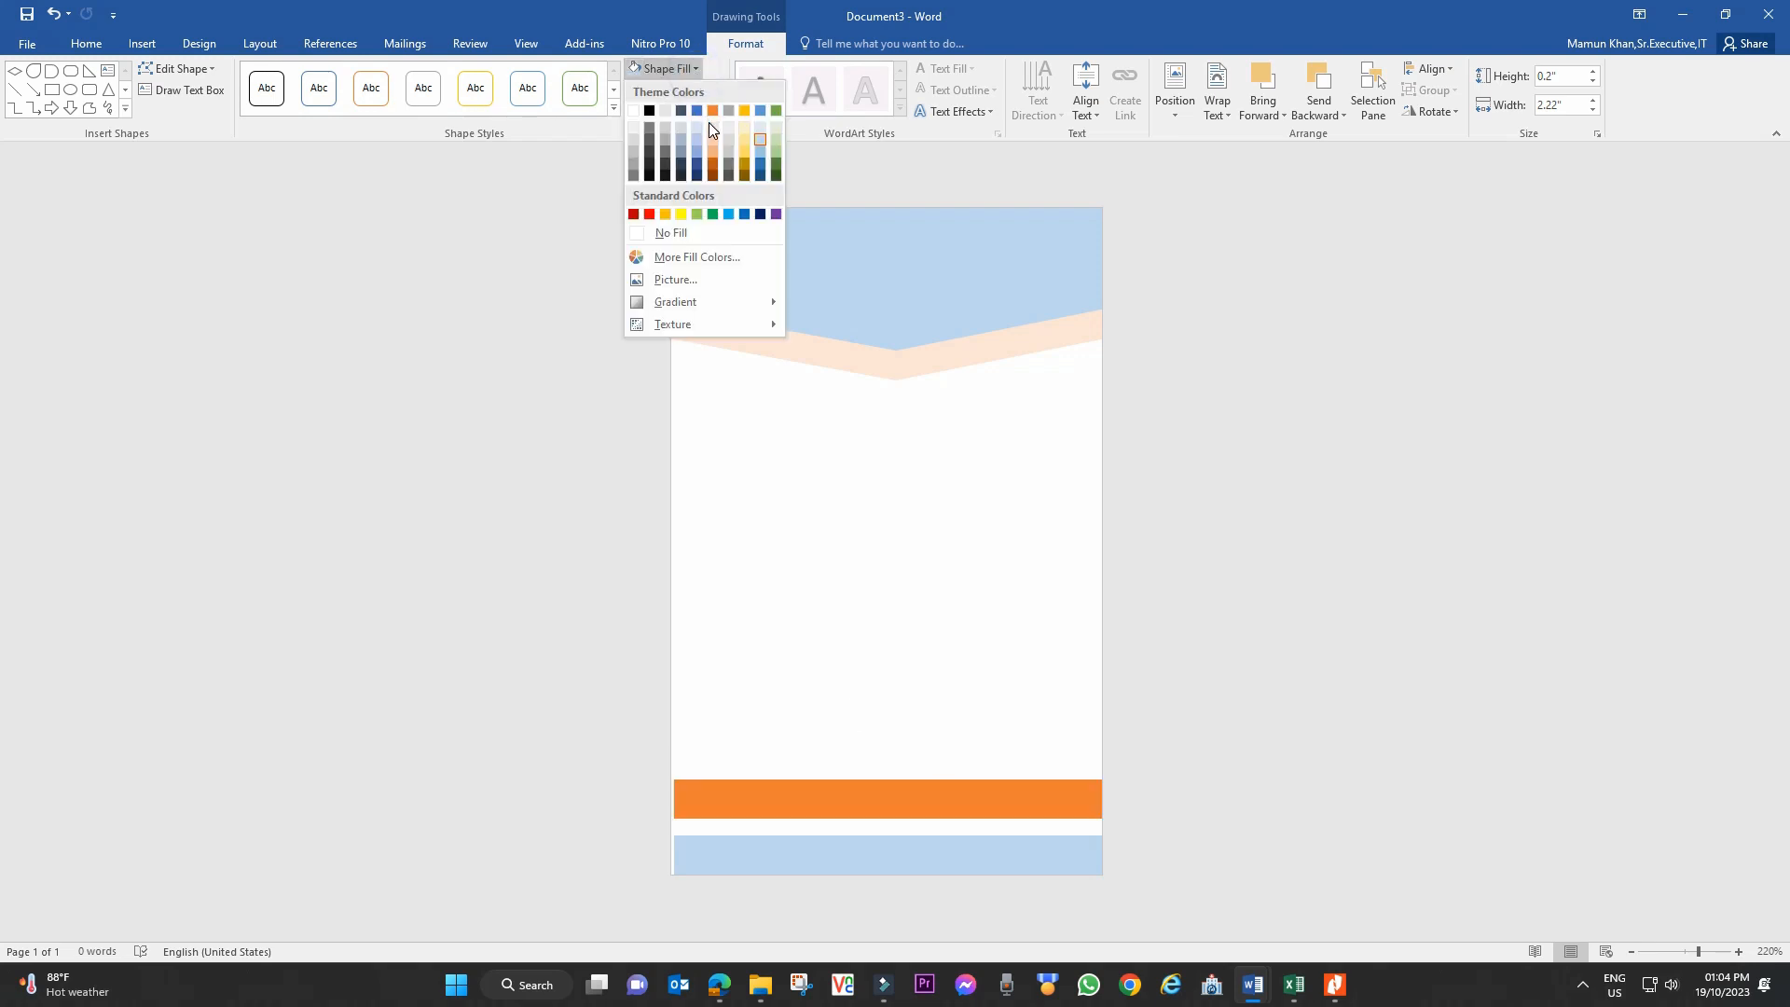
pyautogui.click(709, 127)
pyautogui.click(951, 550)
# - Move the light orange strip down to overlap the blue strip and send it to the back
pyautogui.moveTo(1011, 804); pyautogui.dragTo(1010, 837)
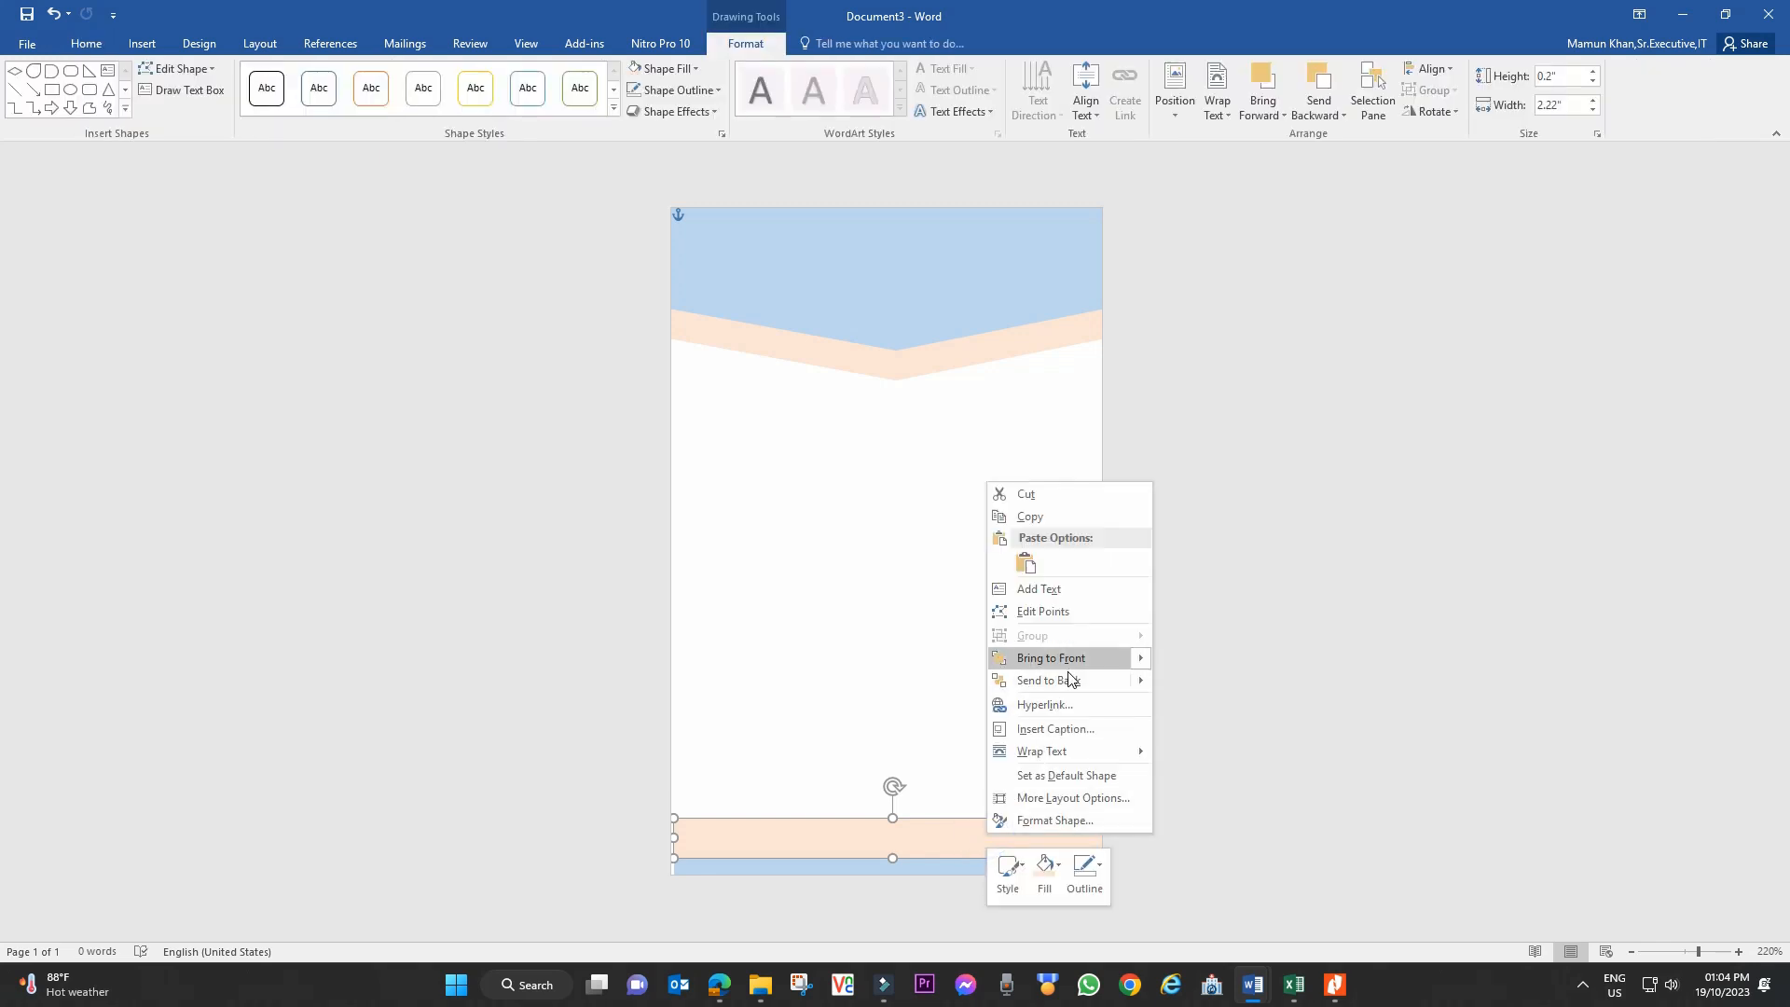
pyautogui.click(1051, 680)
pyautogui.click(991, 751)
# - Align the blue strip with the page's left edge and slim both bottom strips, the light orange one to about 0.13" high
pyautogui.click(960, 867)
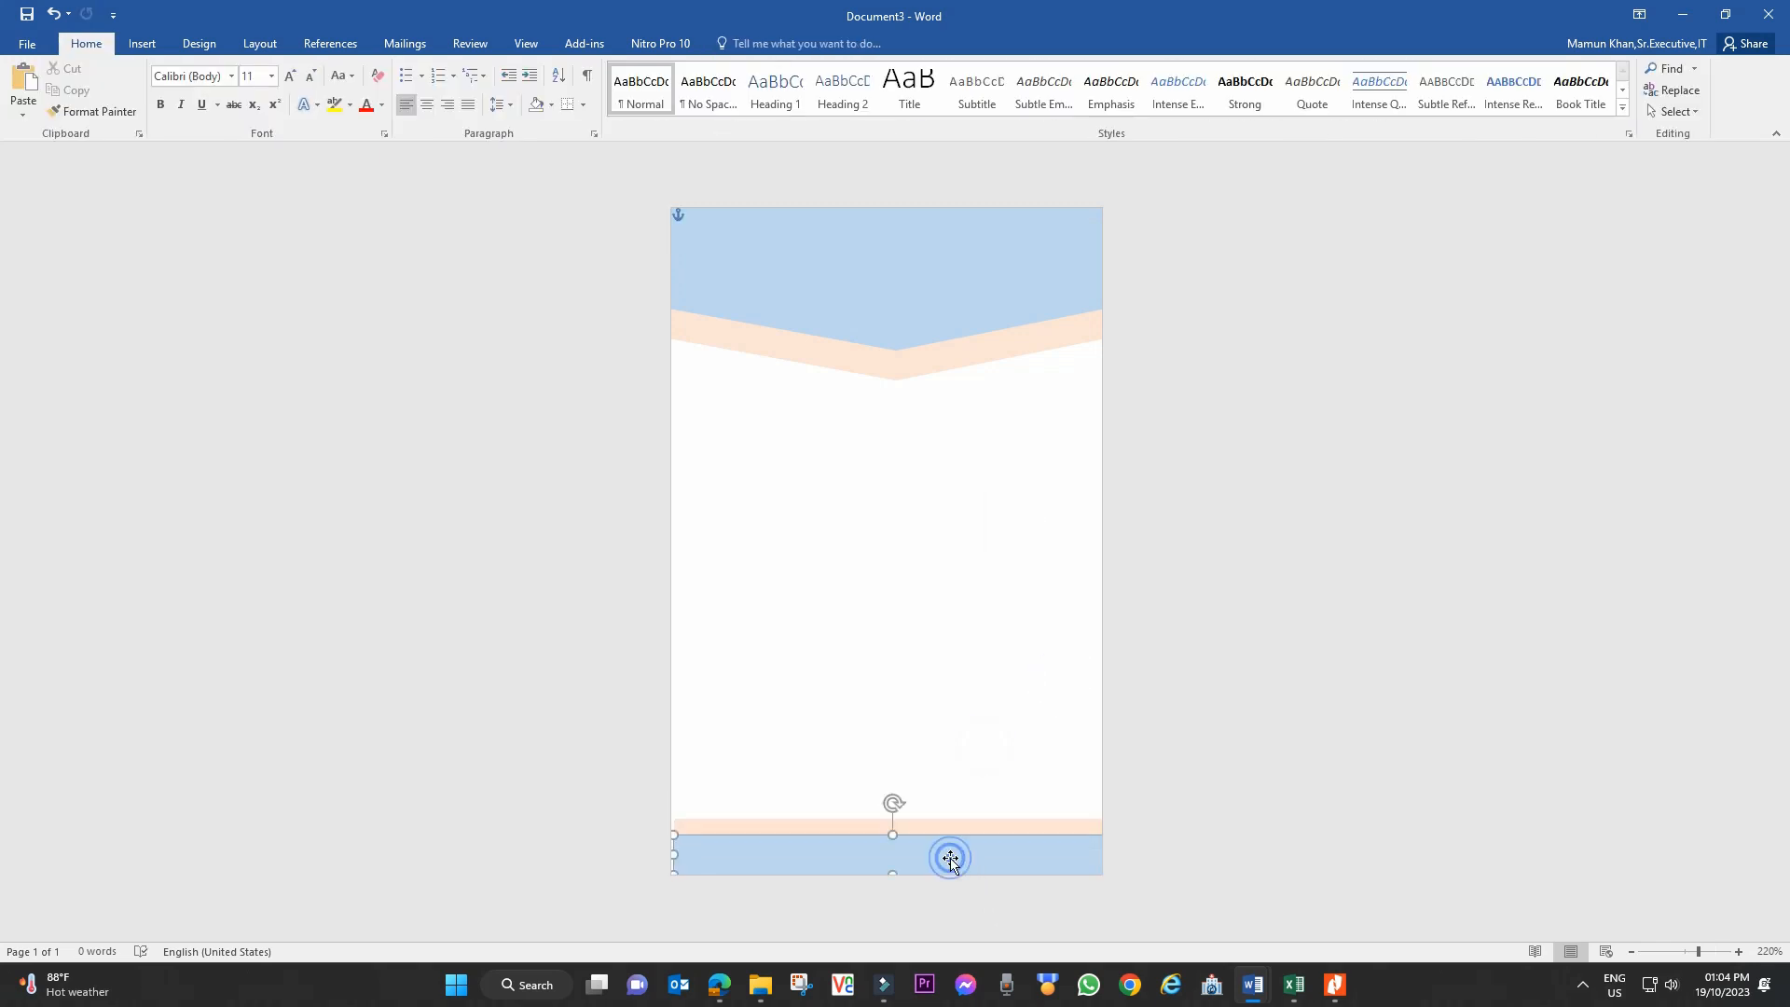
pyautogui.moveTo(950, 859); pyautogui.dragTo(895, 832)
pyautogui.click(996, 773)
pyautogui.click(973, 857)
pyautogui.click(909, 822)
pyautogui.click(1028, 786)
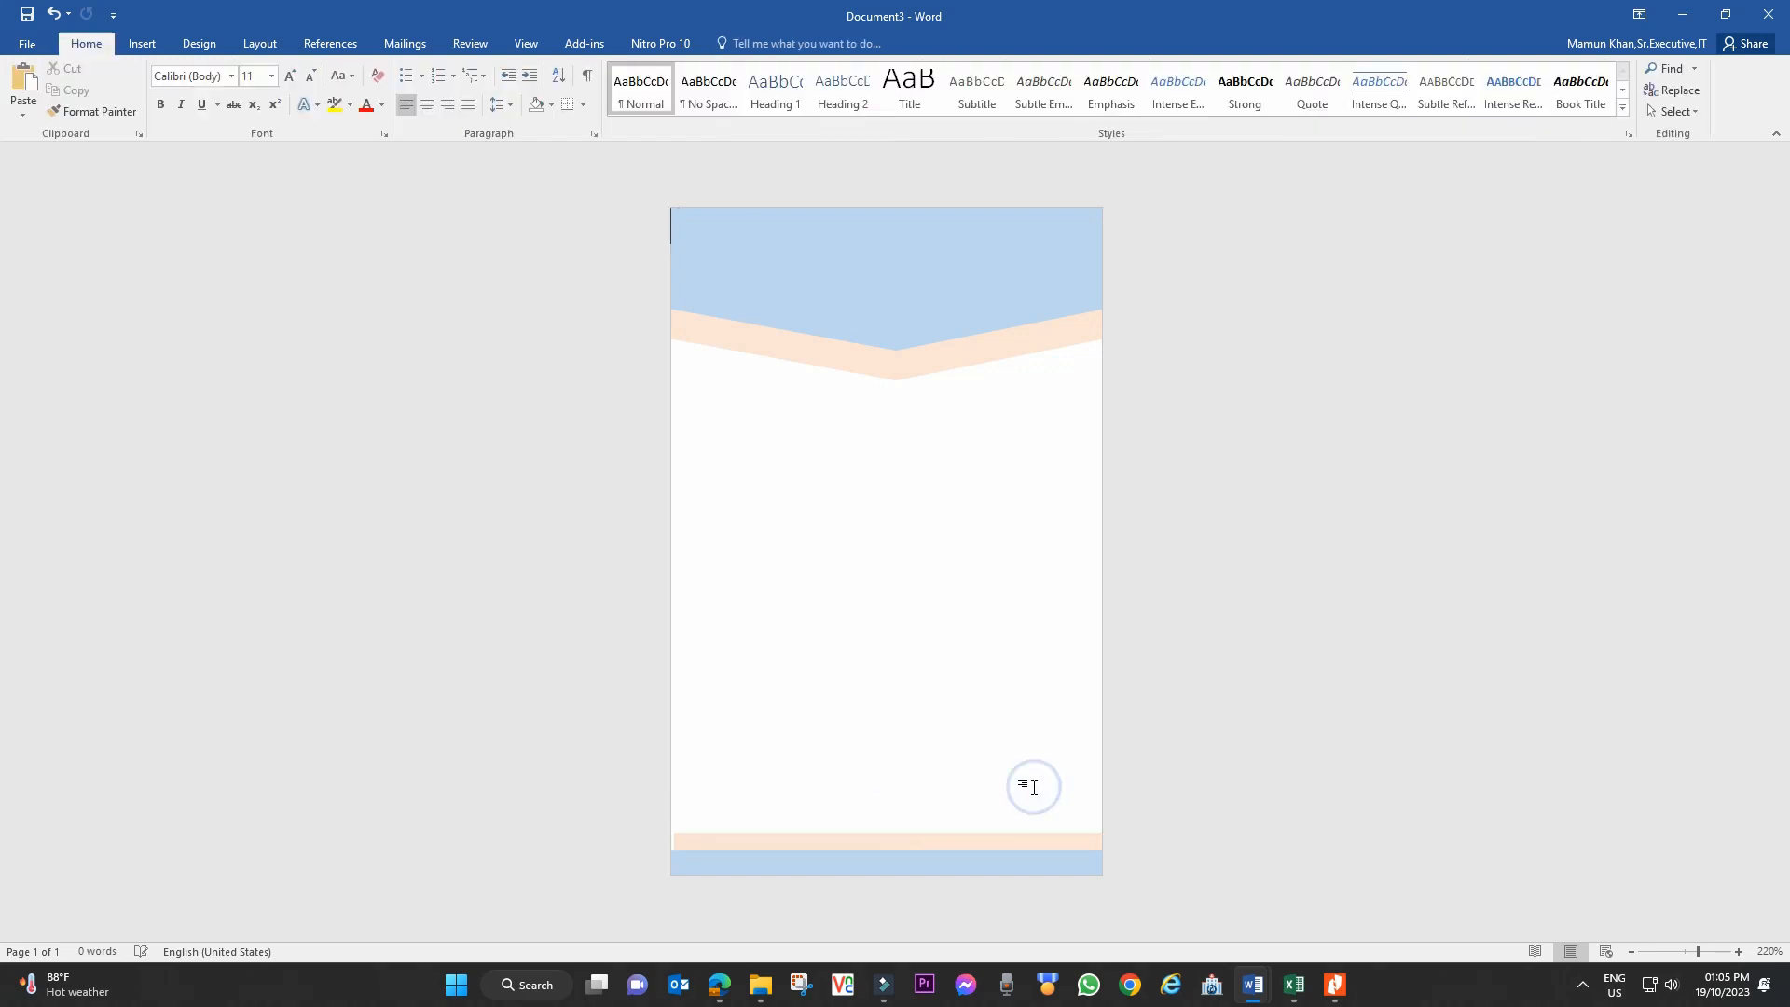
# - Lower the top edges of both bottom strips further, leaving two thin bands along the page bottom
pyautogui.click(969, 850)
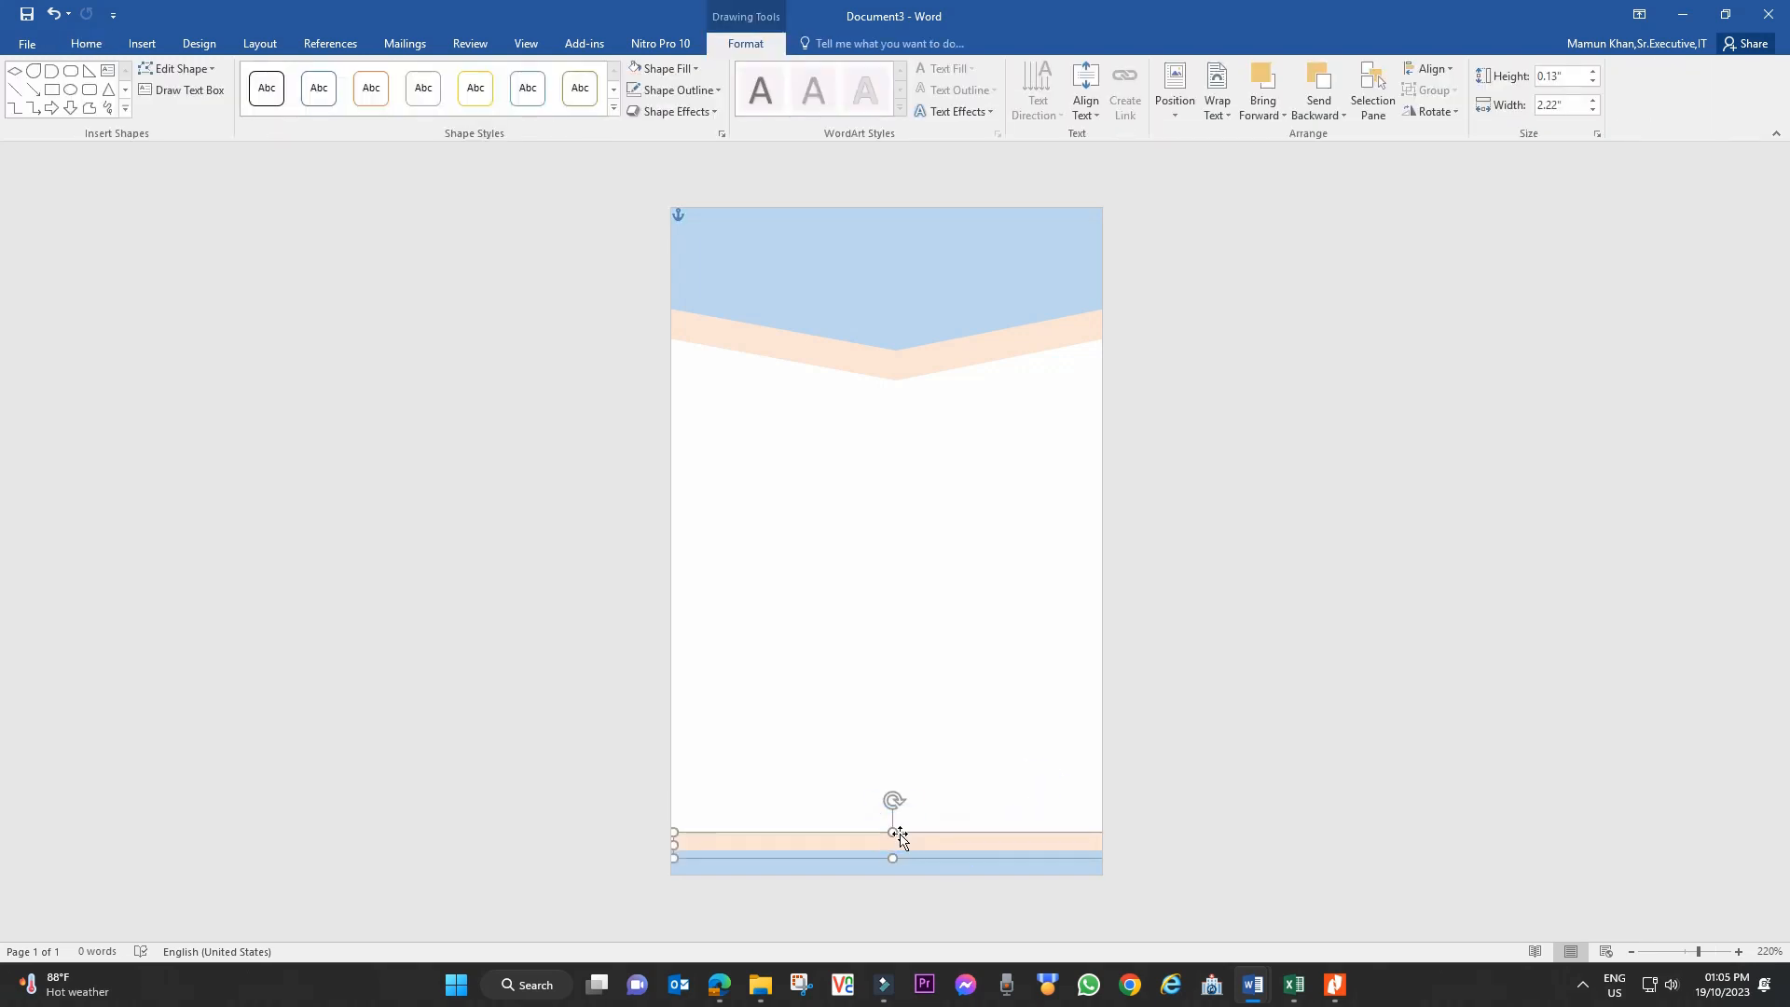
pyautogui.click(962, 800)
pyautogui.click(887, 847)
pyautogui.click(892, 849)
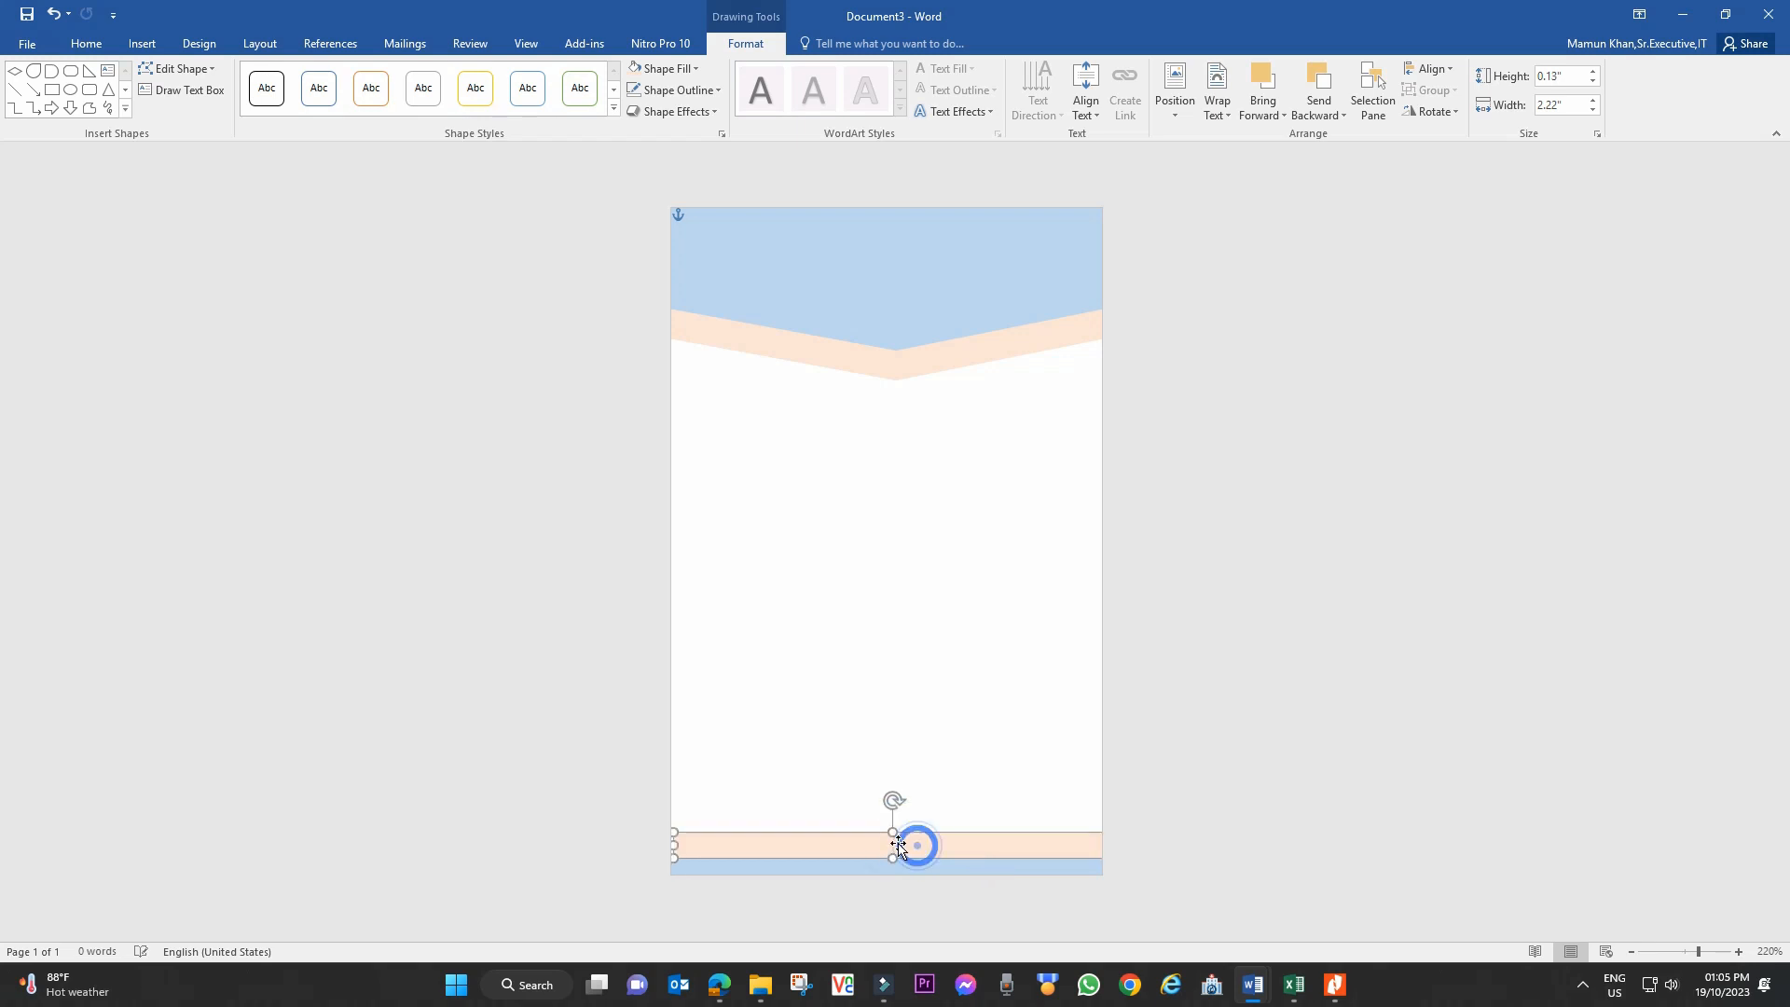
pyautogui.moveTo(895, 827); pyautogui.dragTo(893, 843)
pyautogui.click(970, 741)
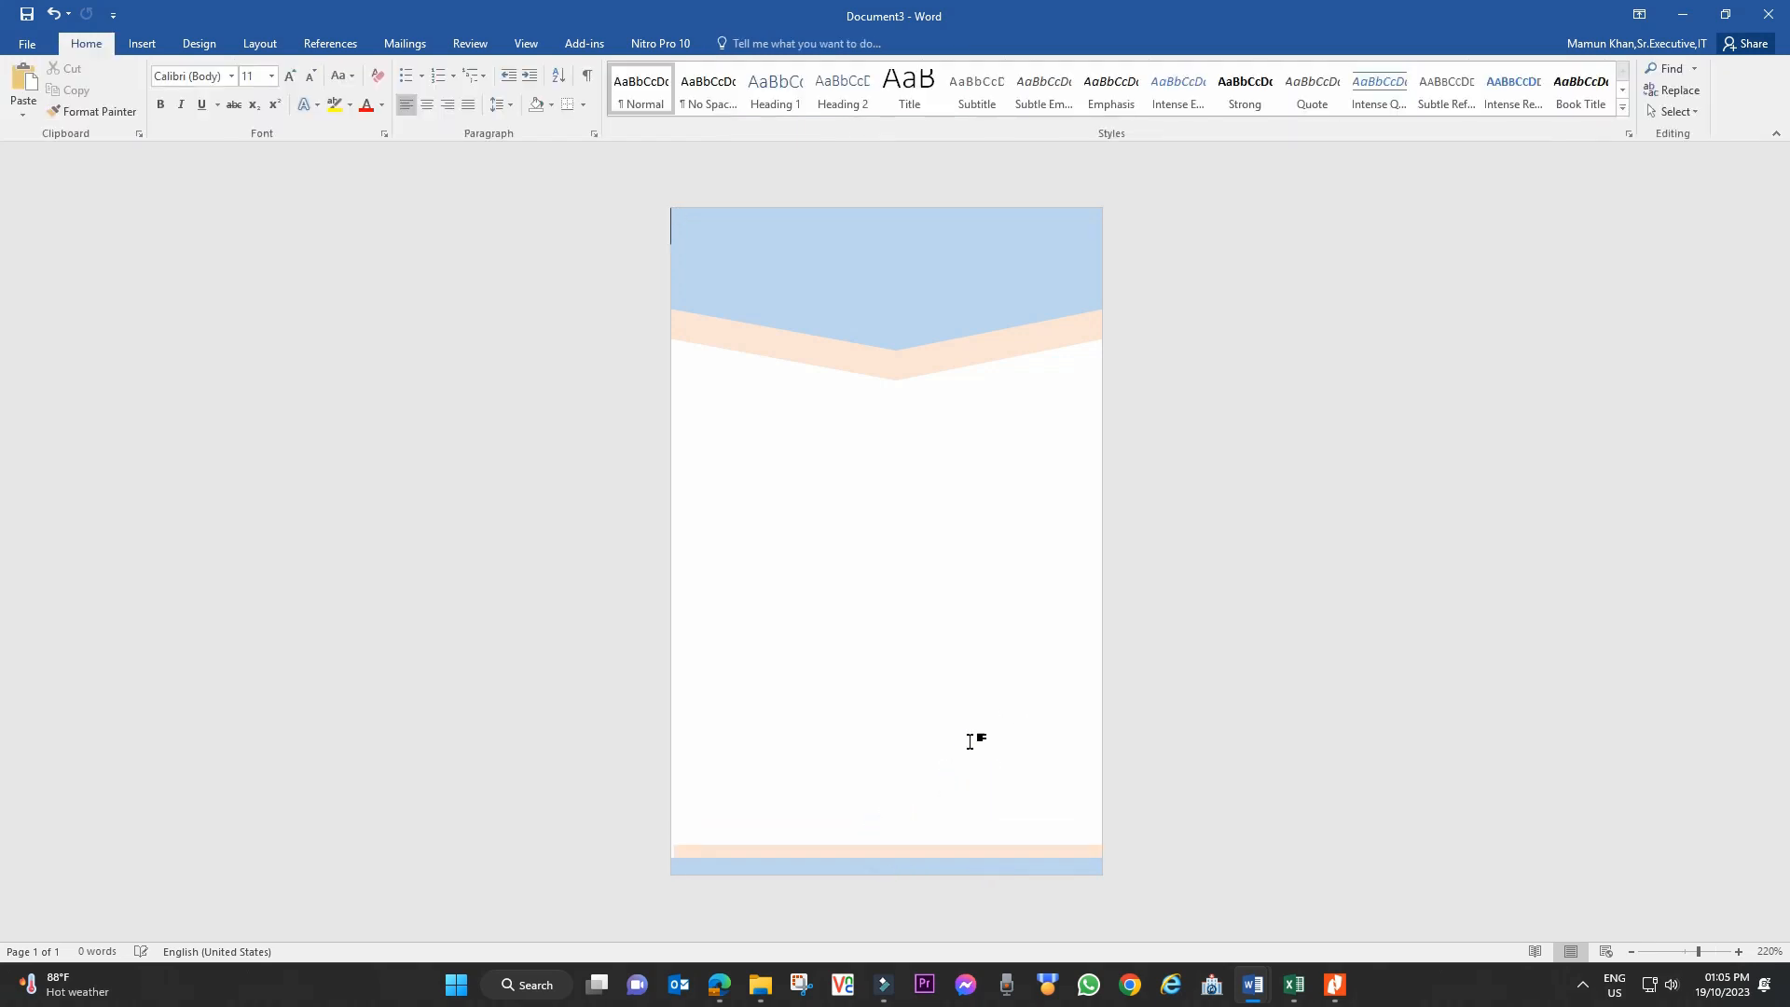
# - Nudge the thin light orange strip left until it lines up with the page's left edge
pyautogui.scroll(2, 594, 618)
pyautogui.click(839, 882)
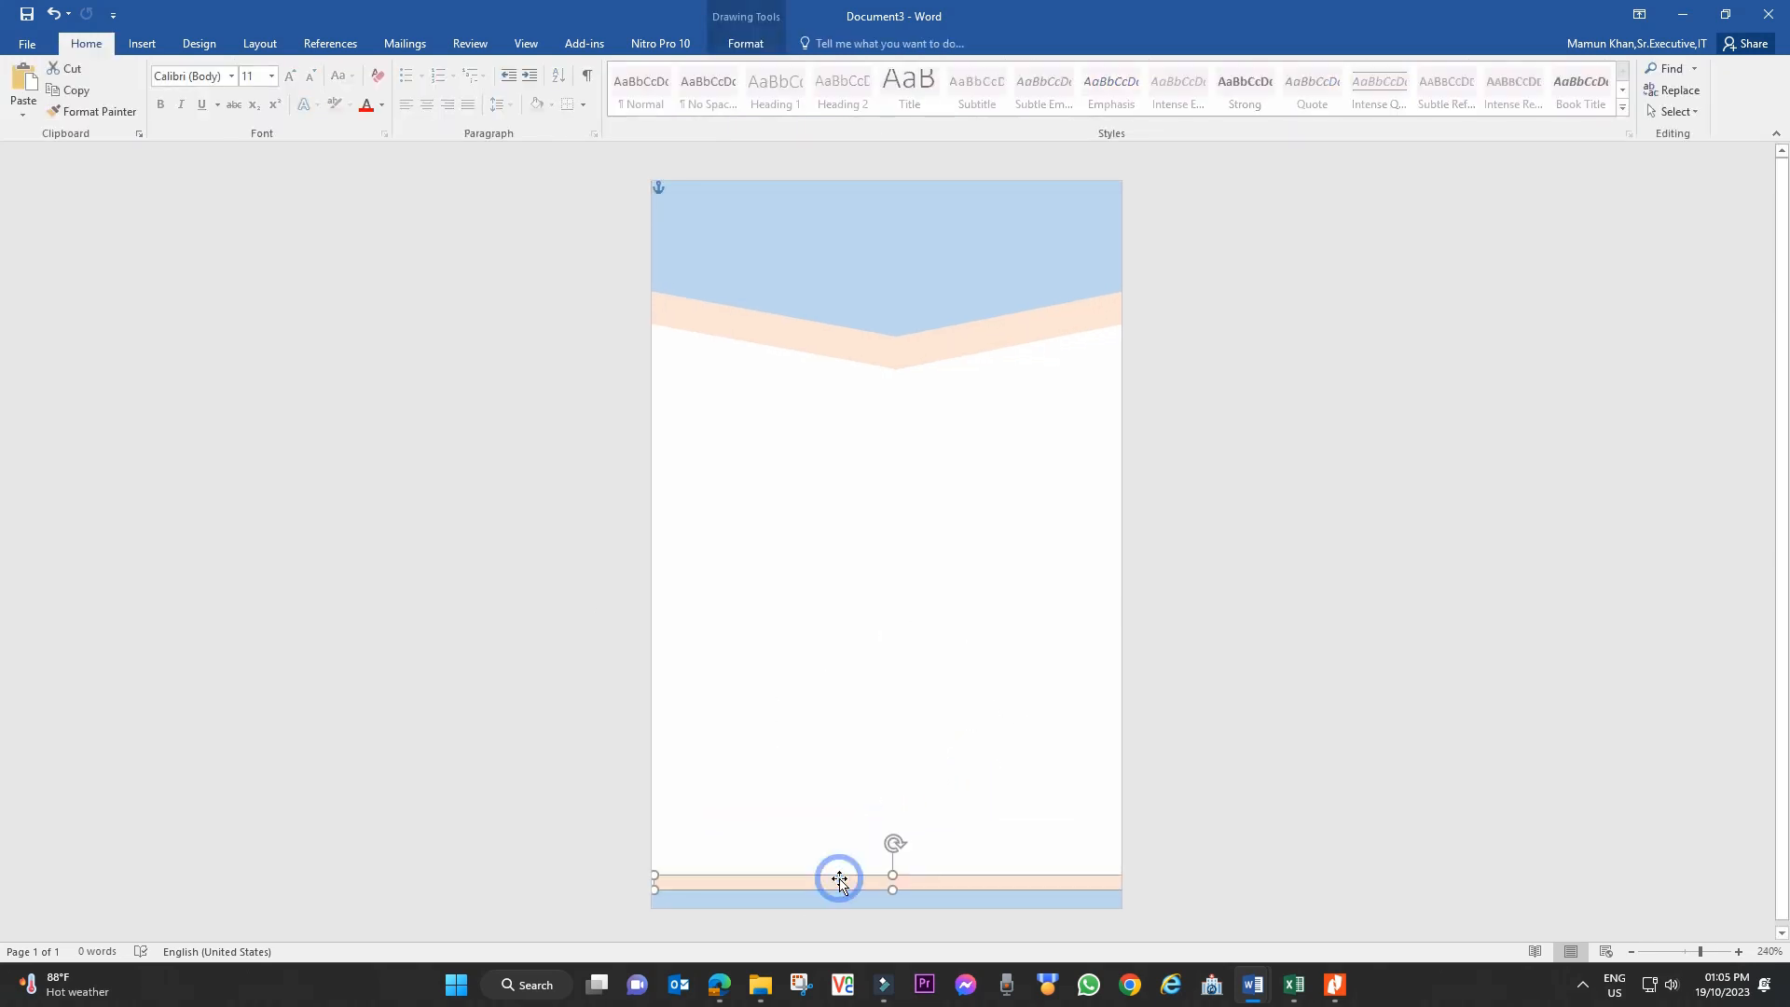
pyautogui.click(859, 821)
pyautogui.click(839, 877)
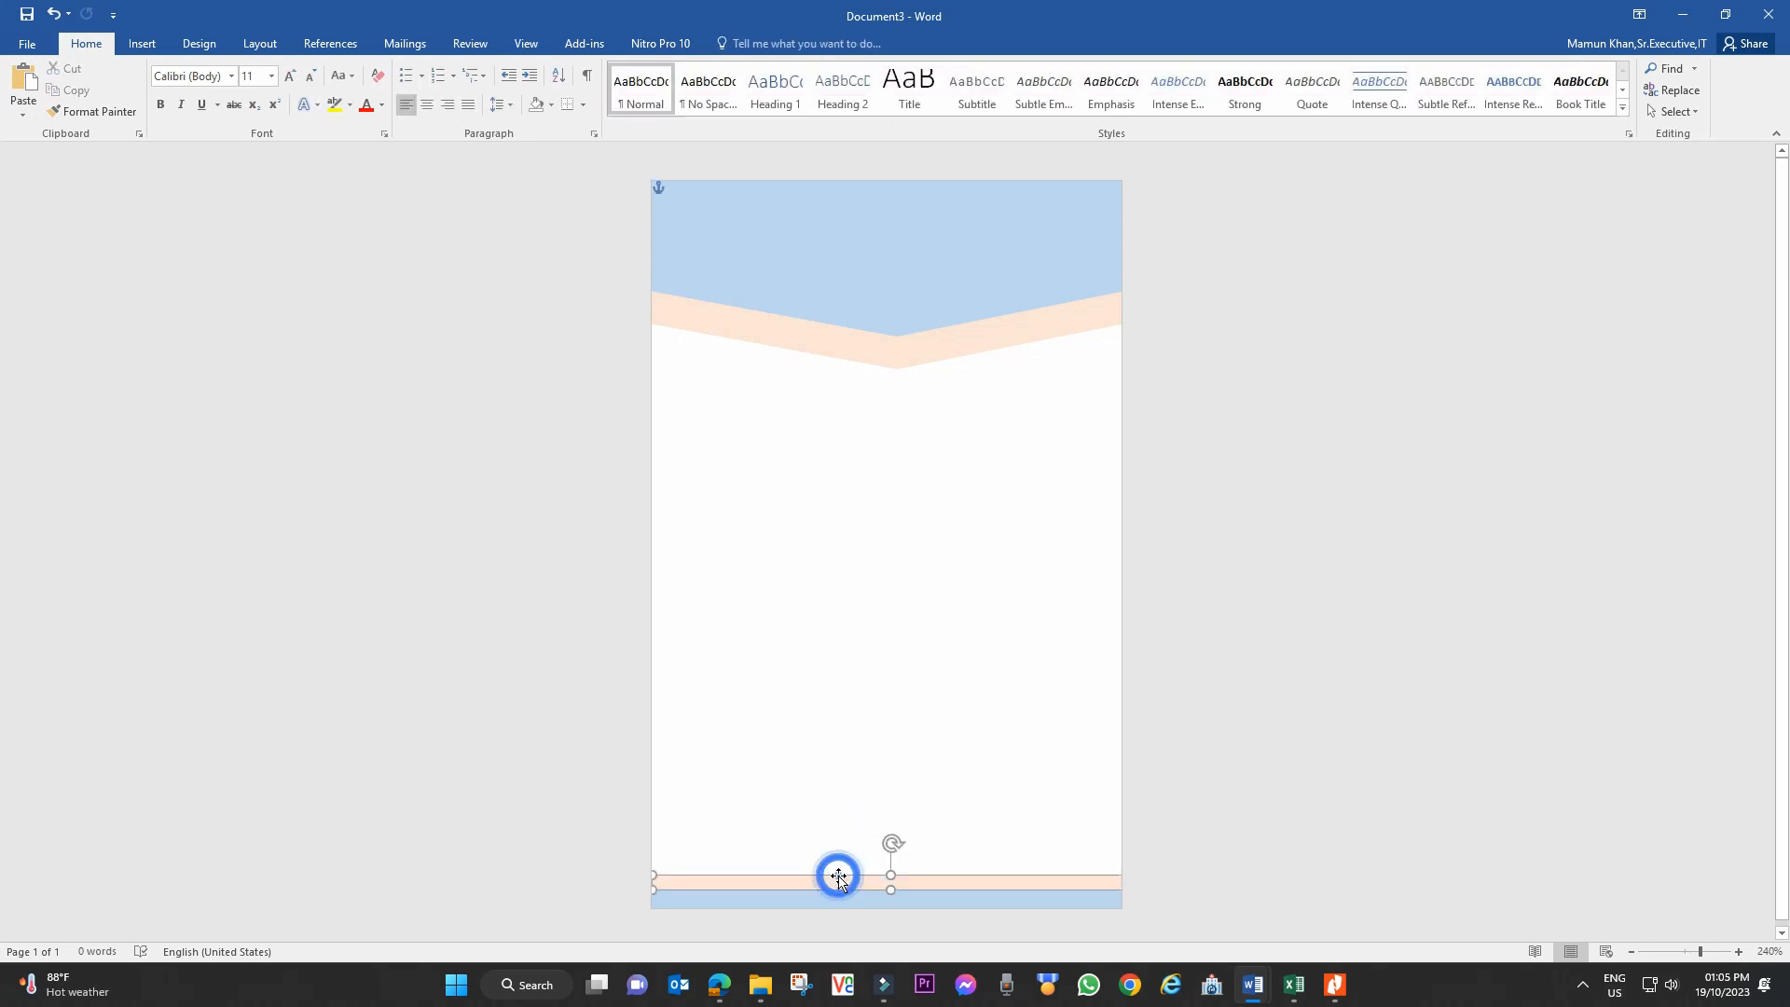
pyautogui.click(859, 819)
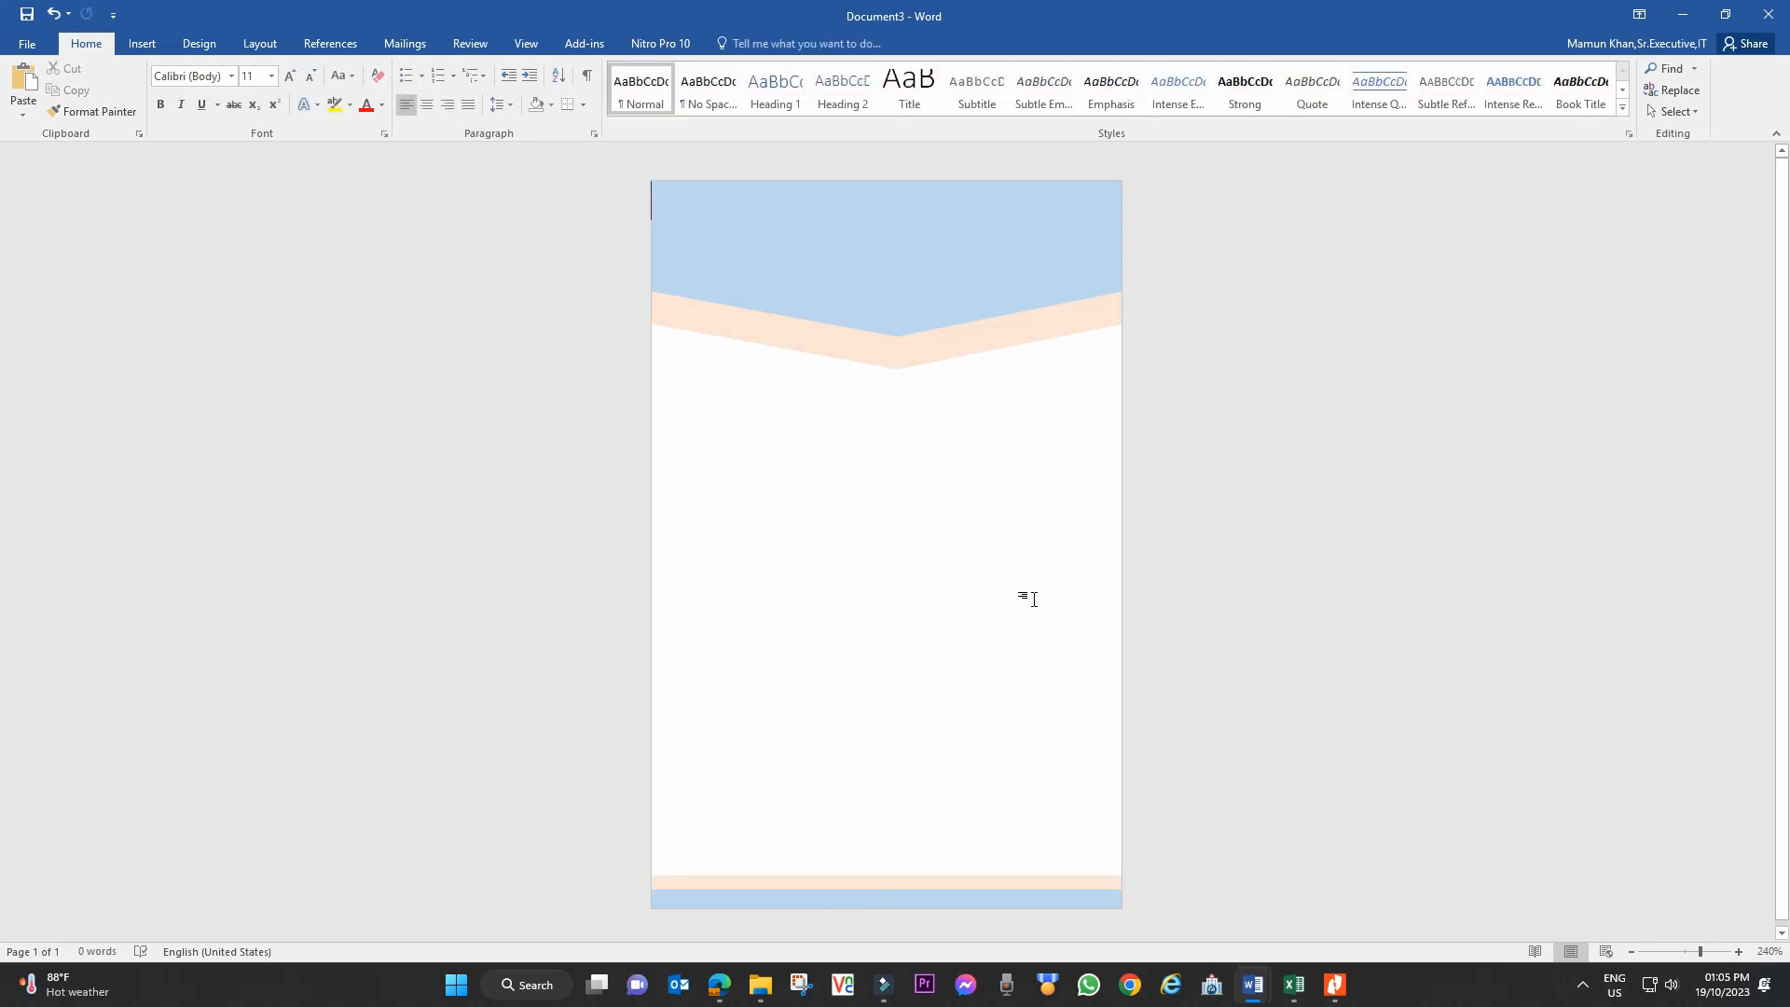
pyautogui.scroll(-1, 1036, 594)
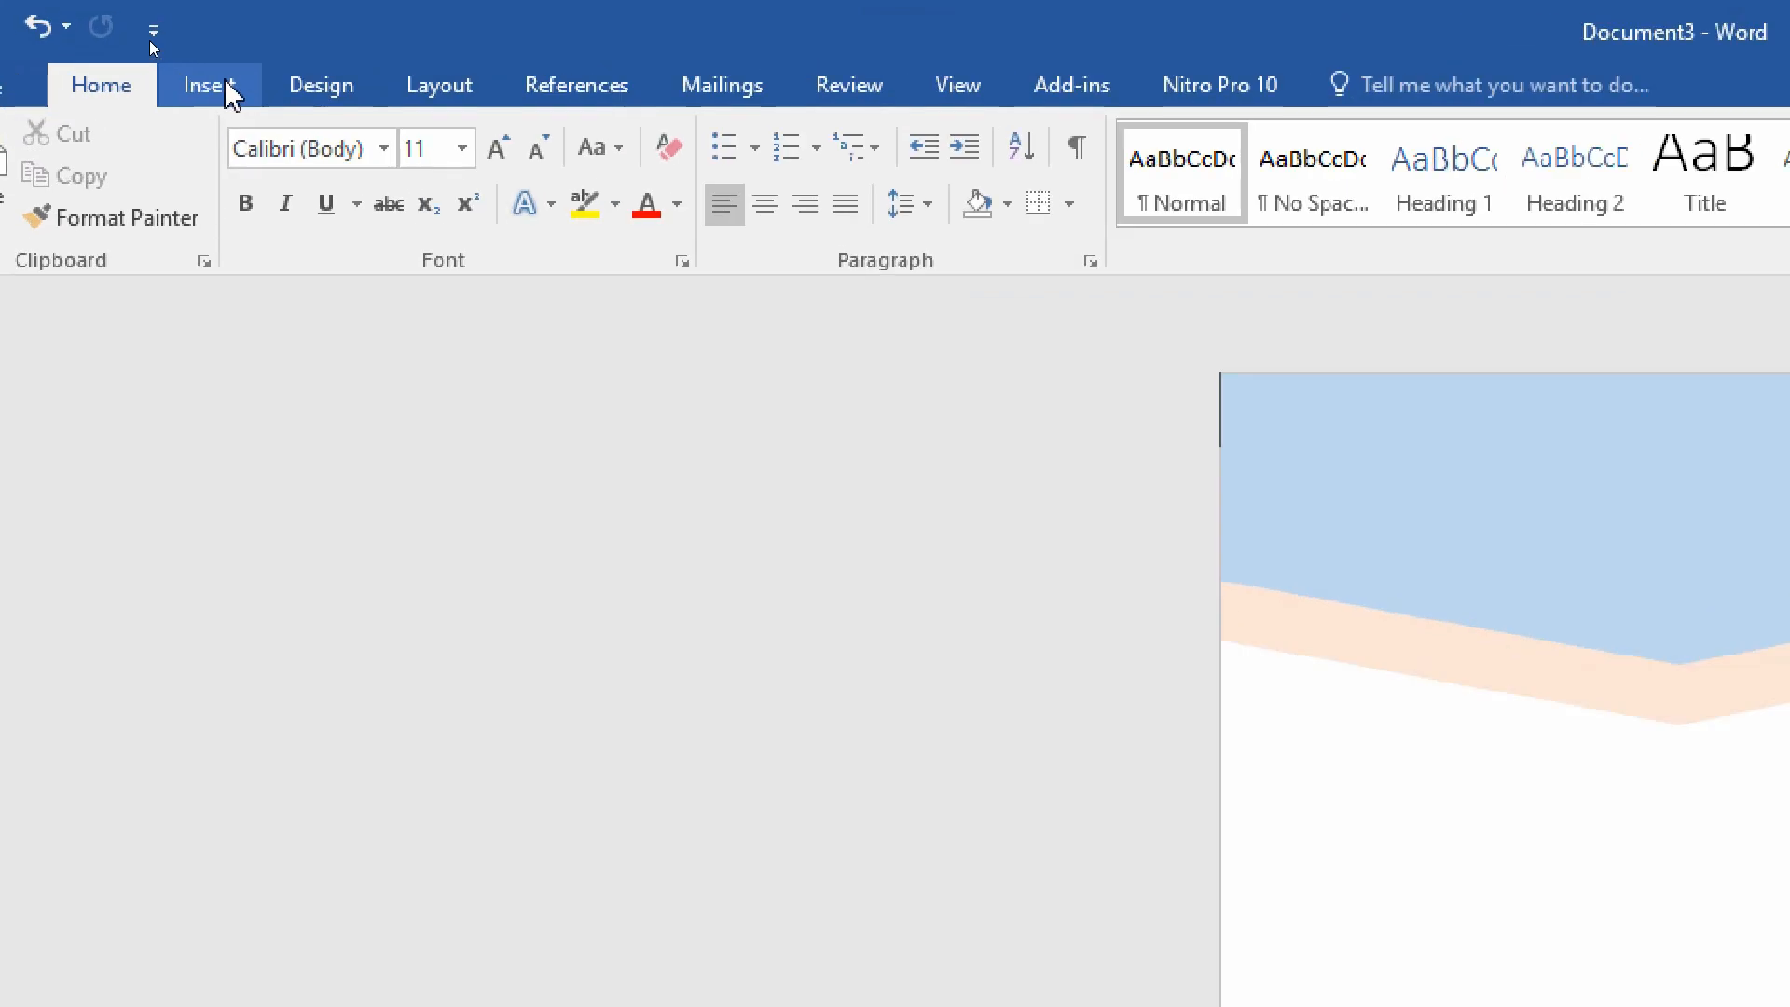
# - Insert a WordArt title in the plain black style with the text "MultiTech Mamun"
pyautogui.click(149, 41)
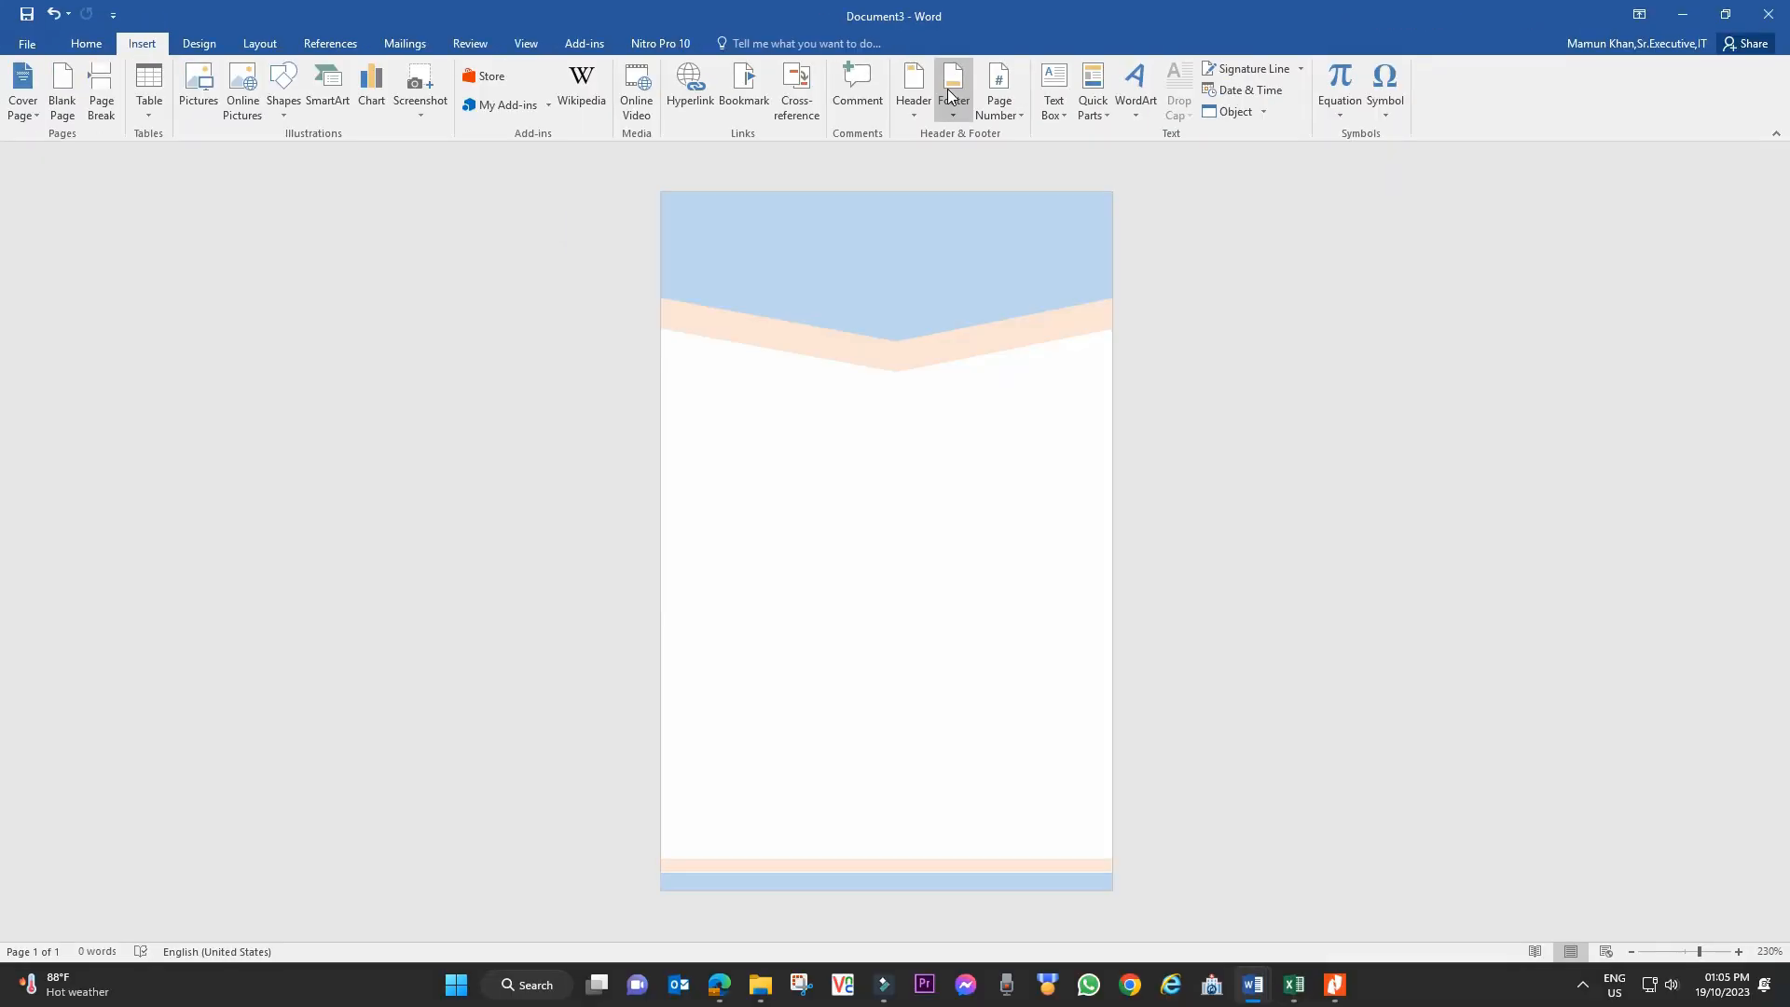
pyautogui.click(1119, 87)
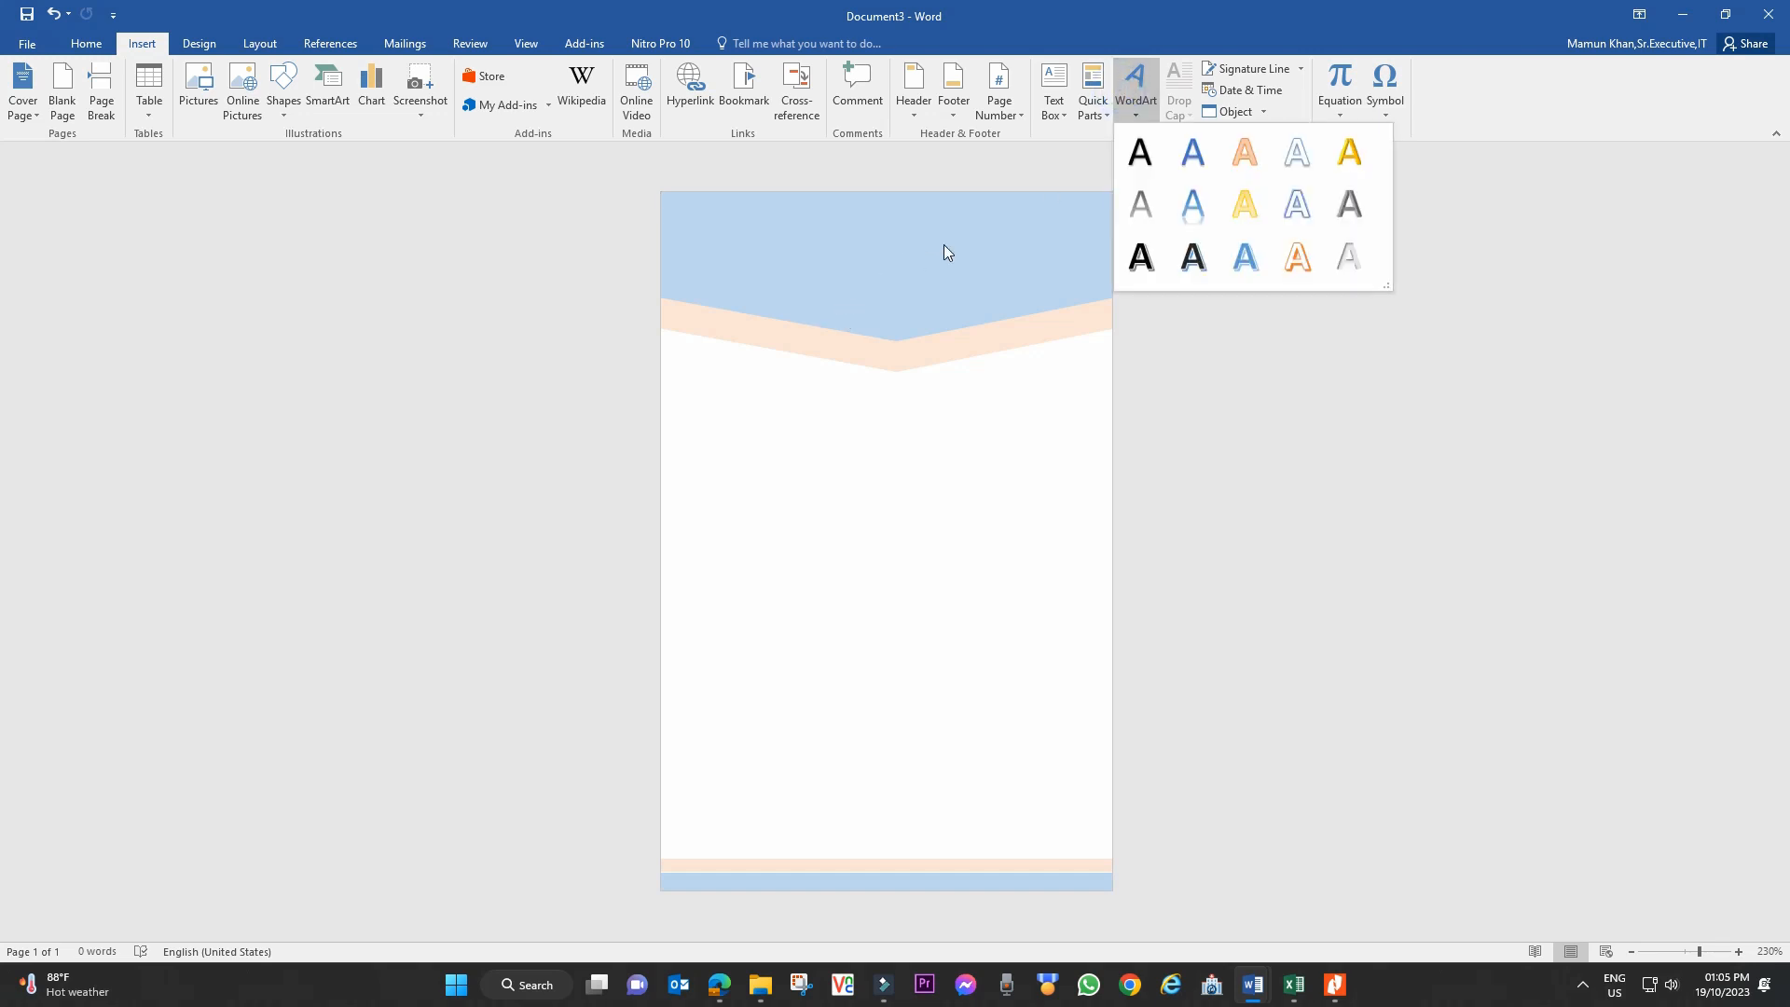
pyautogui.click(1152, 160)
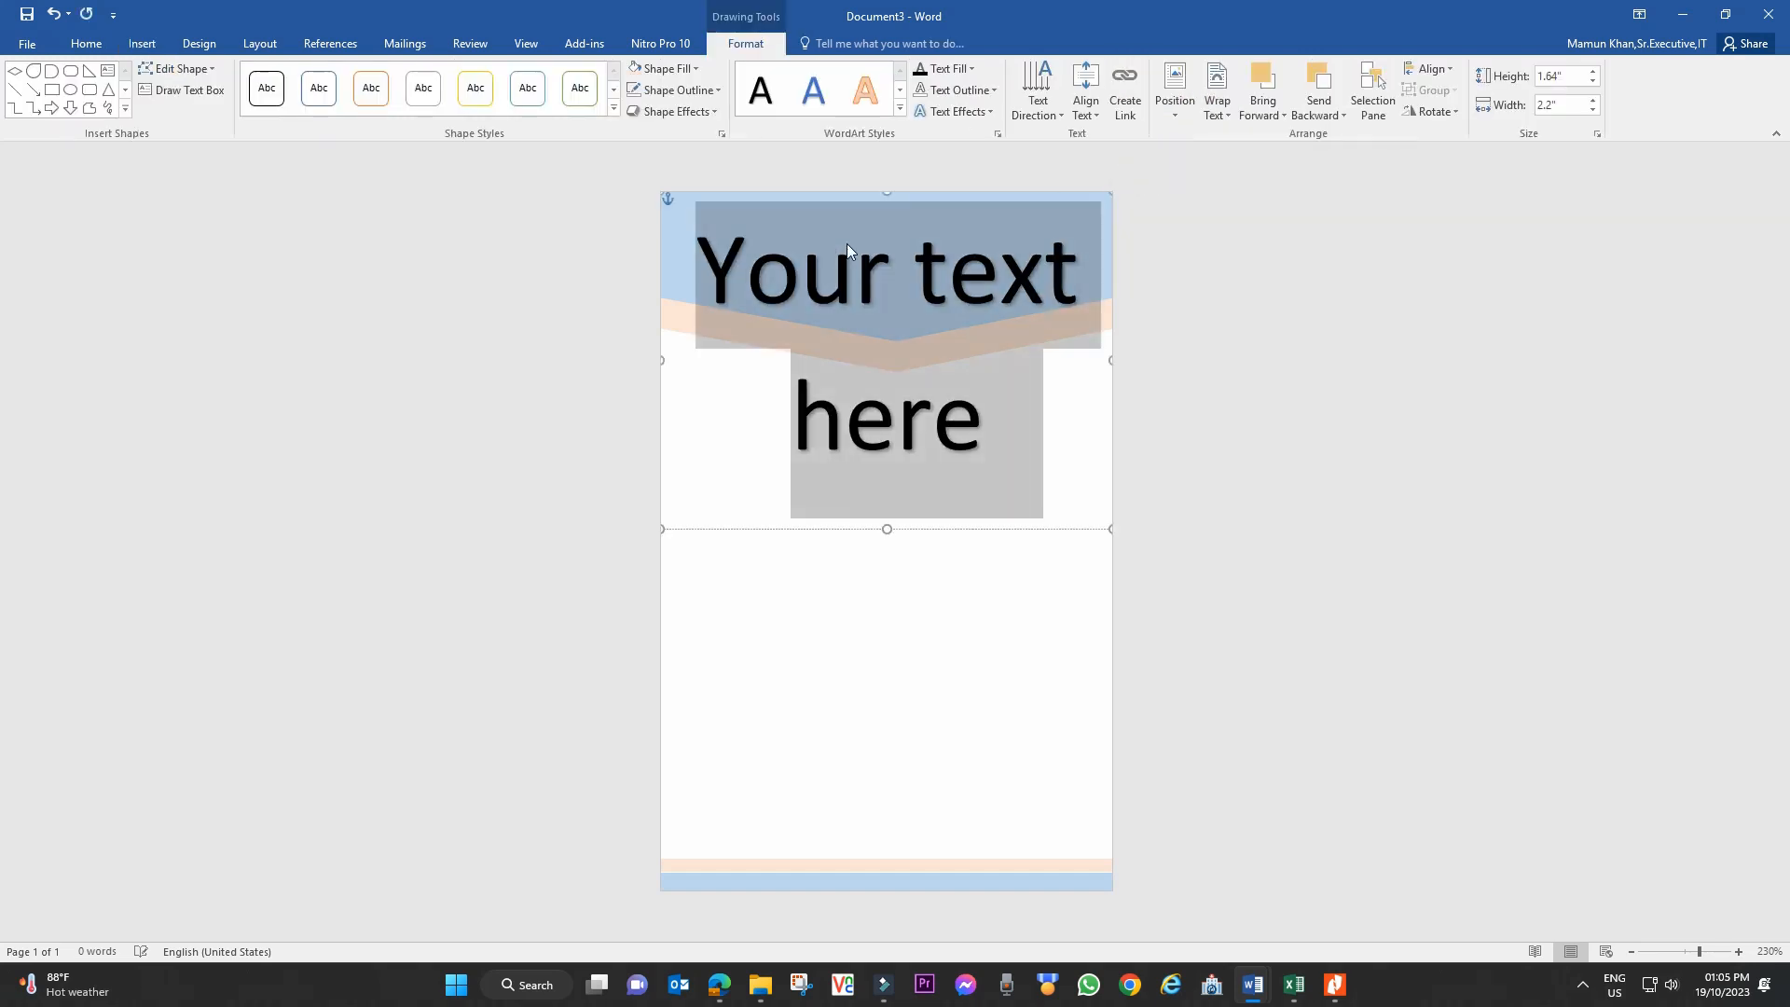
pyautogui.write('Multi')
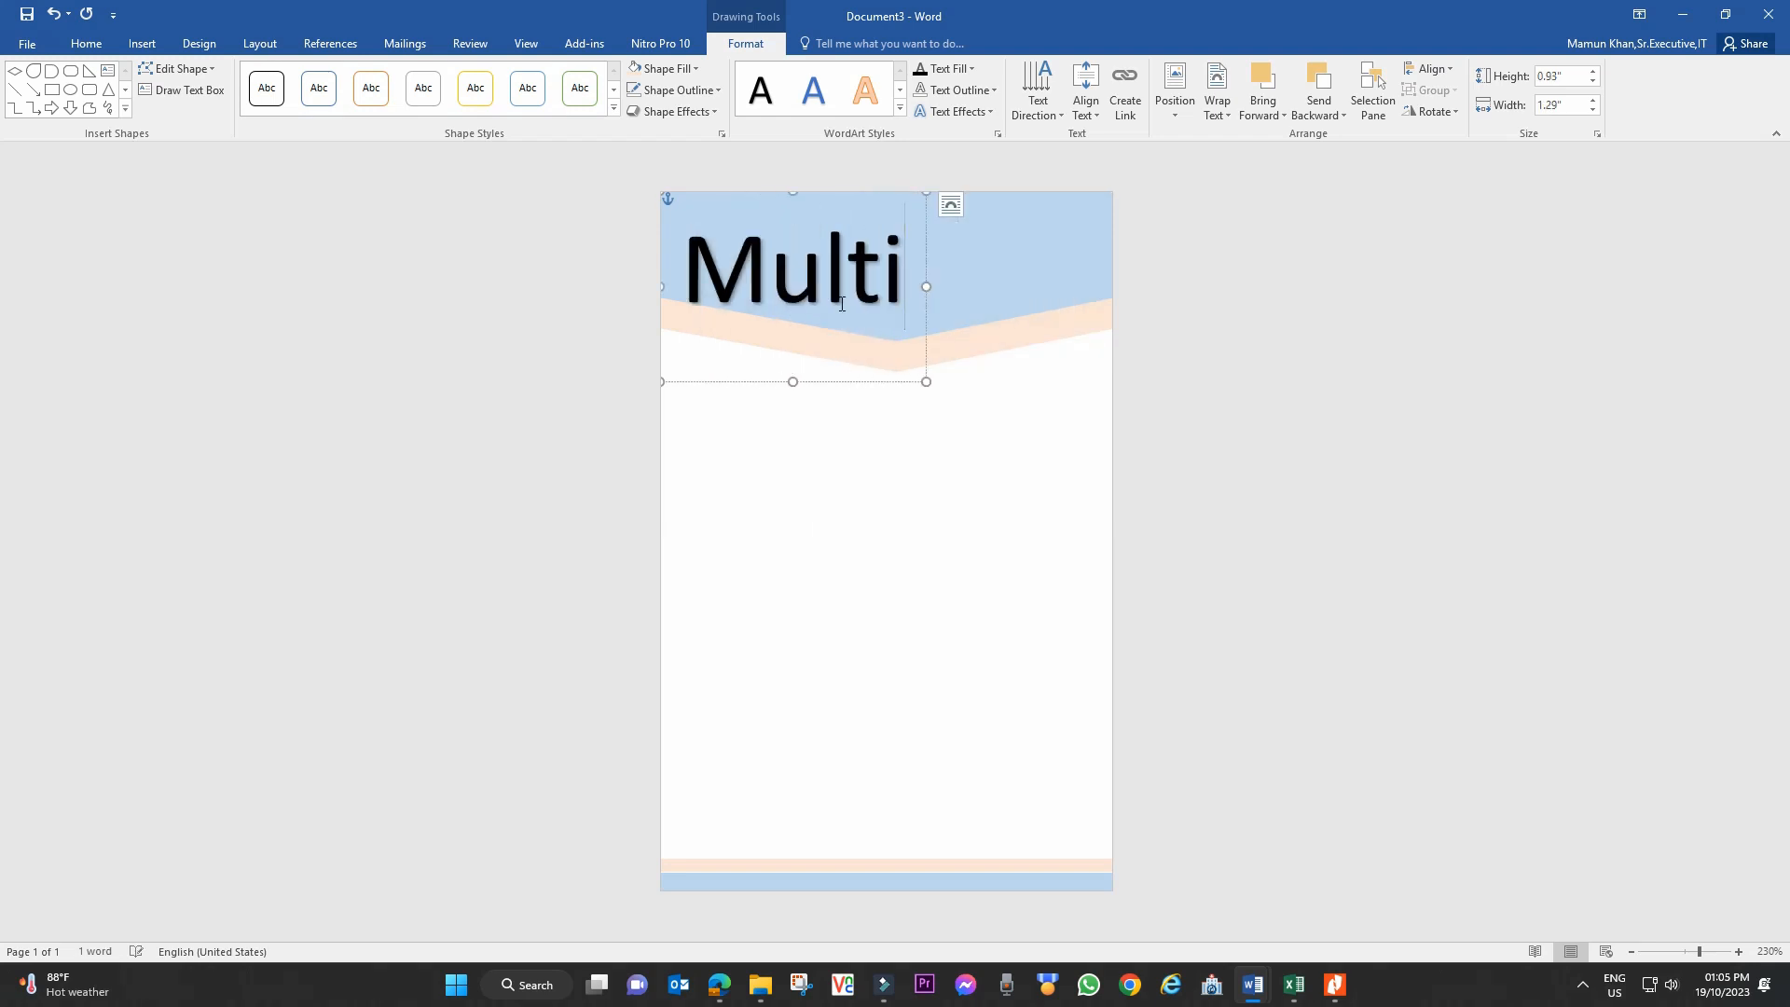
pyautogui.write('Tech Mamun')
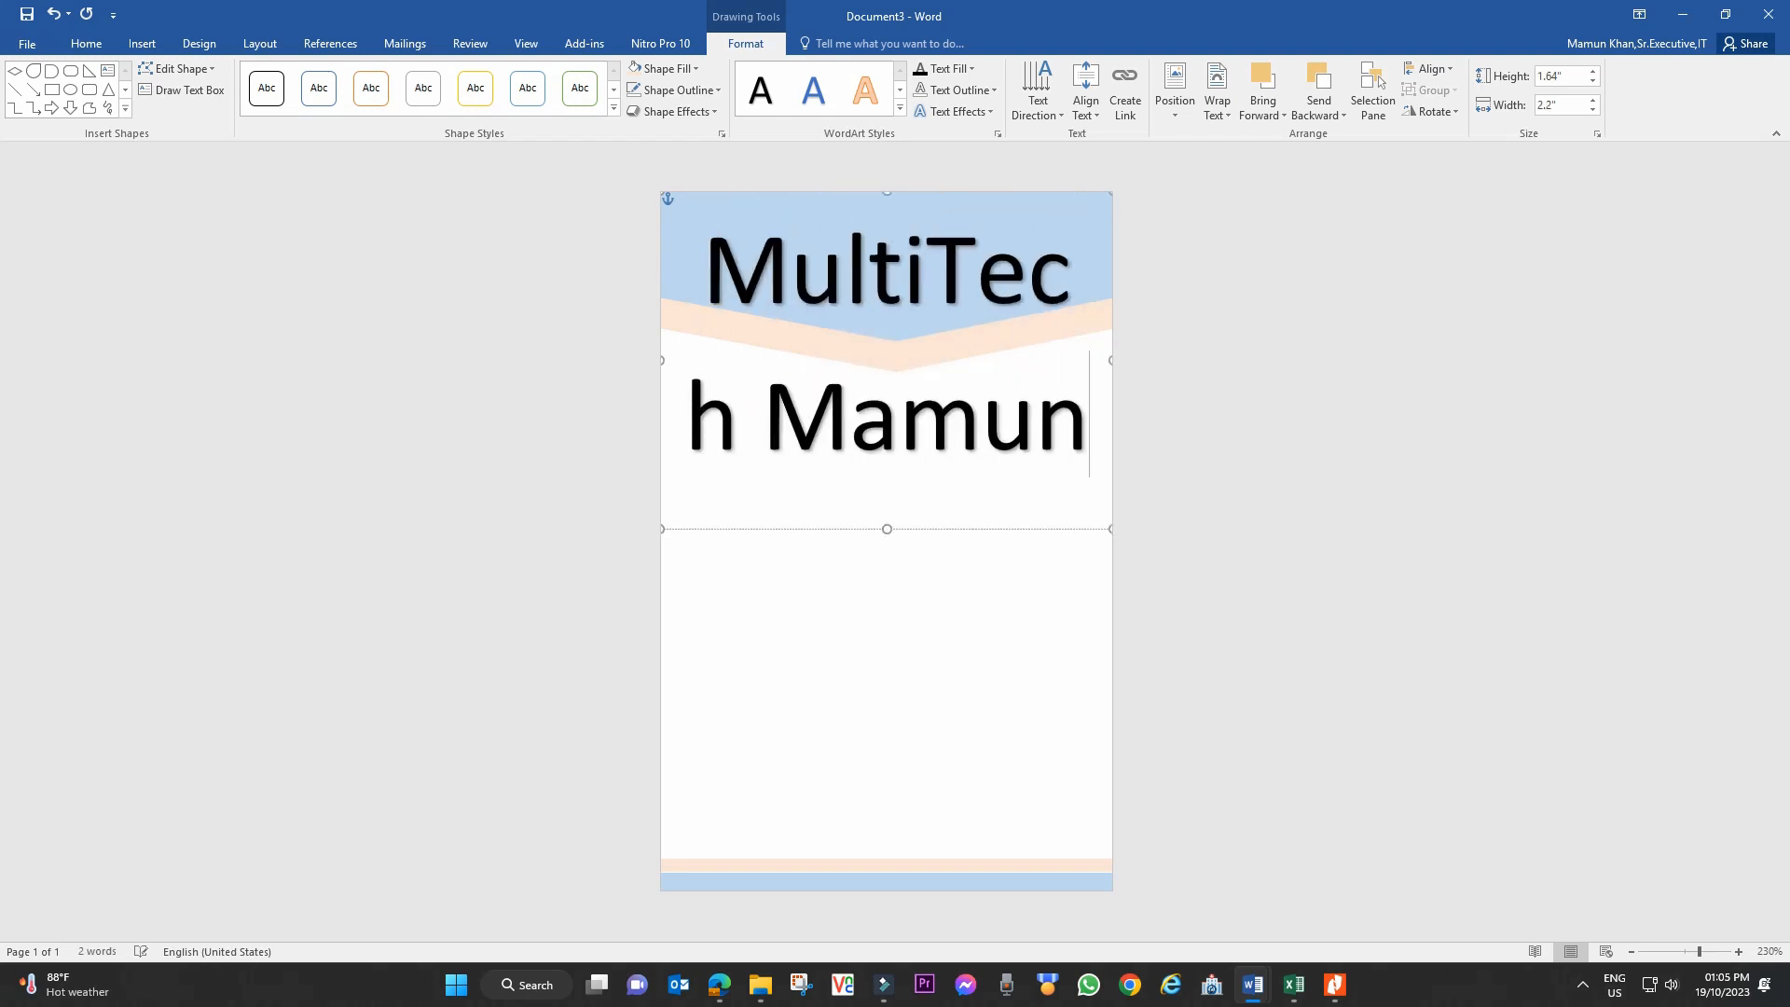
# - Set the WordArt title's font size to 13 so it fits on one line
pyautogui.moveTo(1107, 416); pyautogui.dragTo(820, 305)
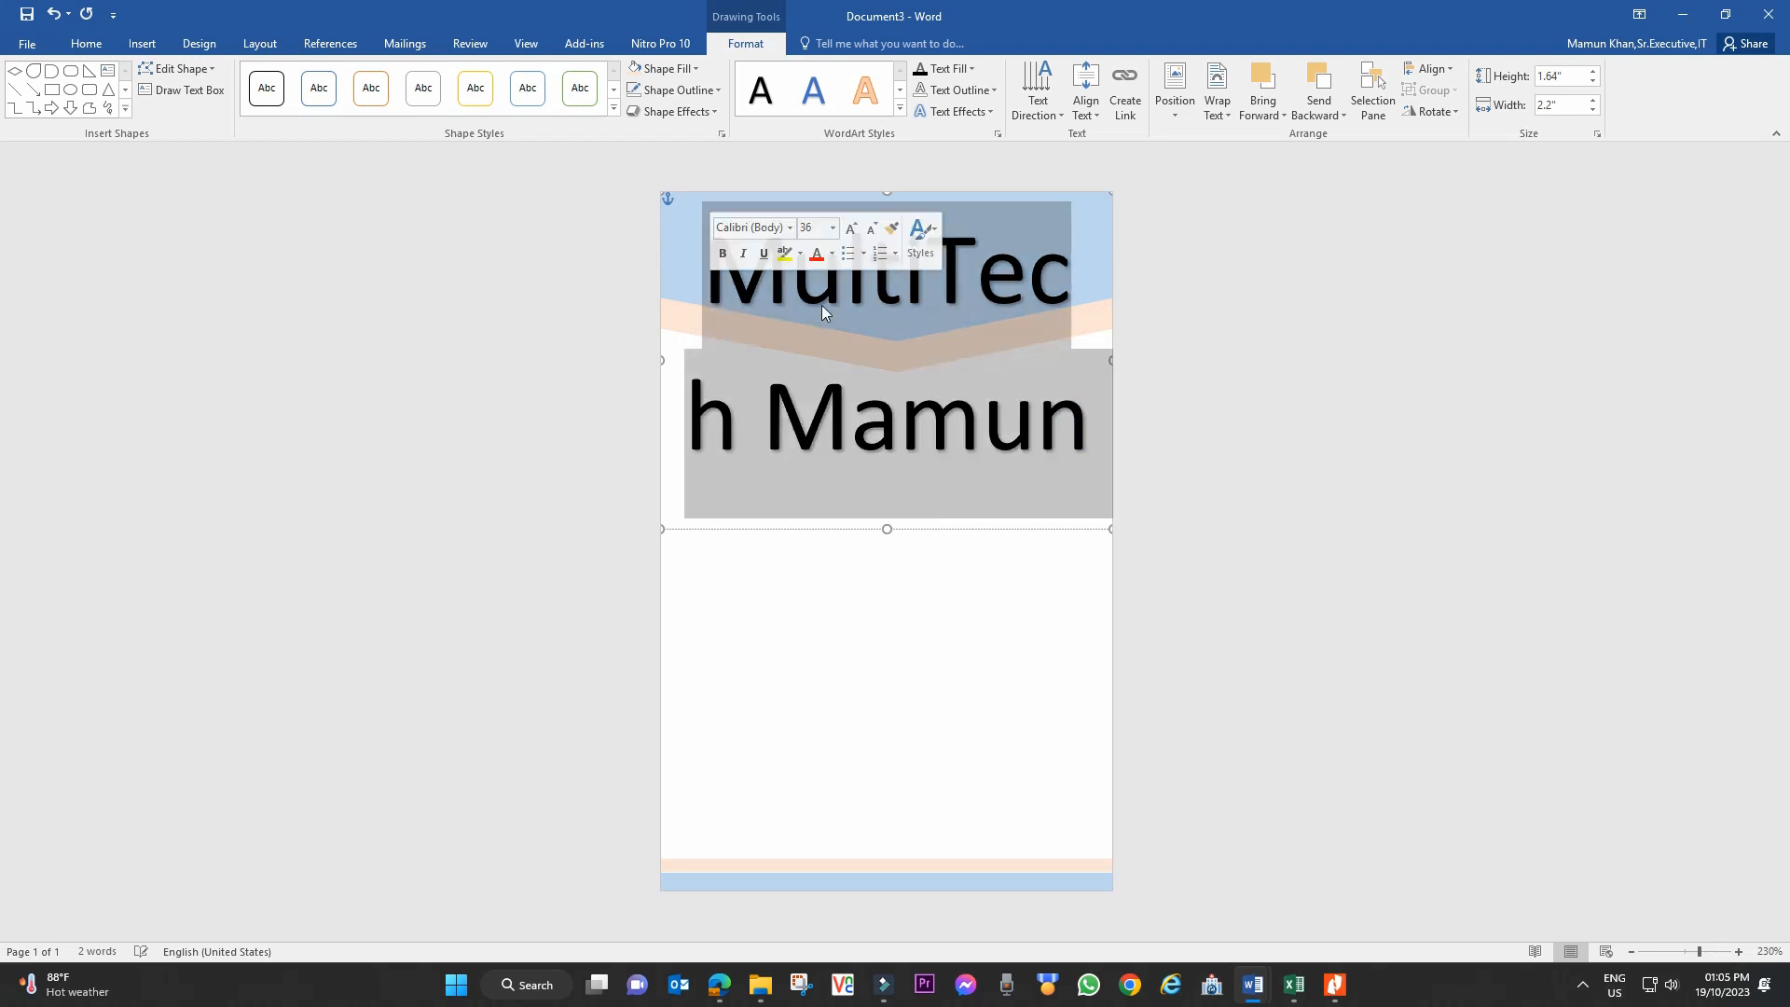
pyautogui.click(822, 227)
pyautogui.press('Return')
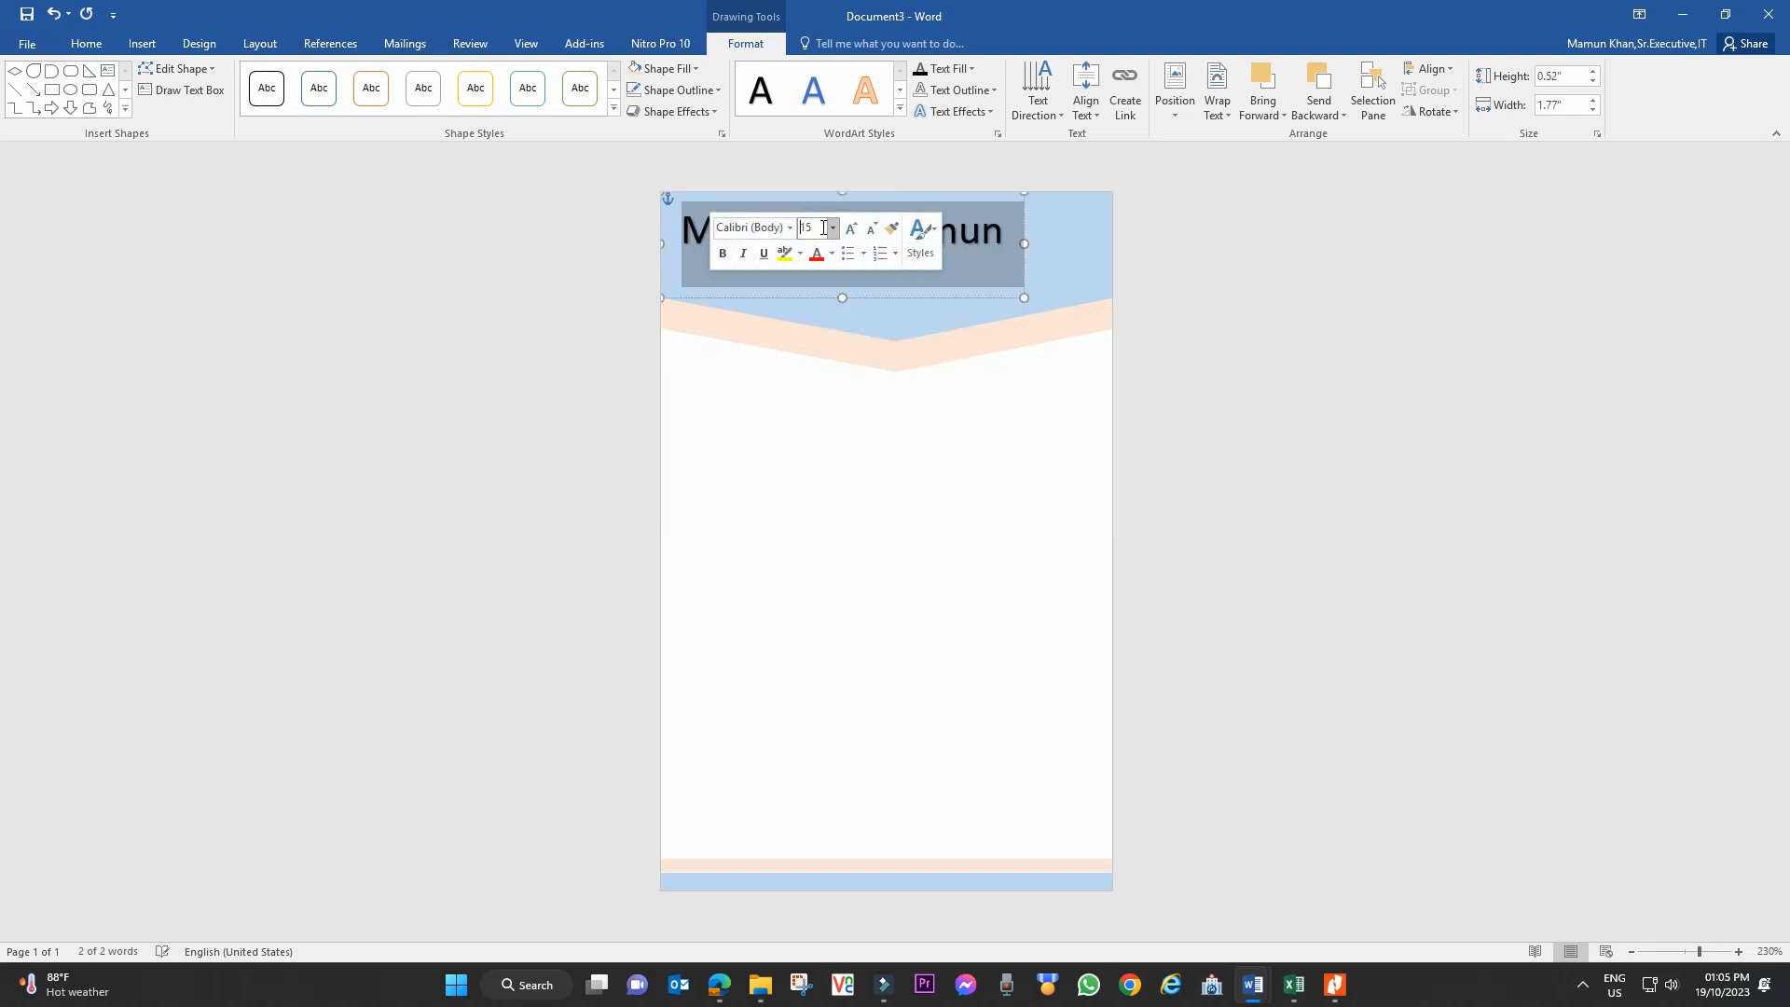
pyautogui.click(817, 229)
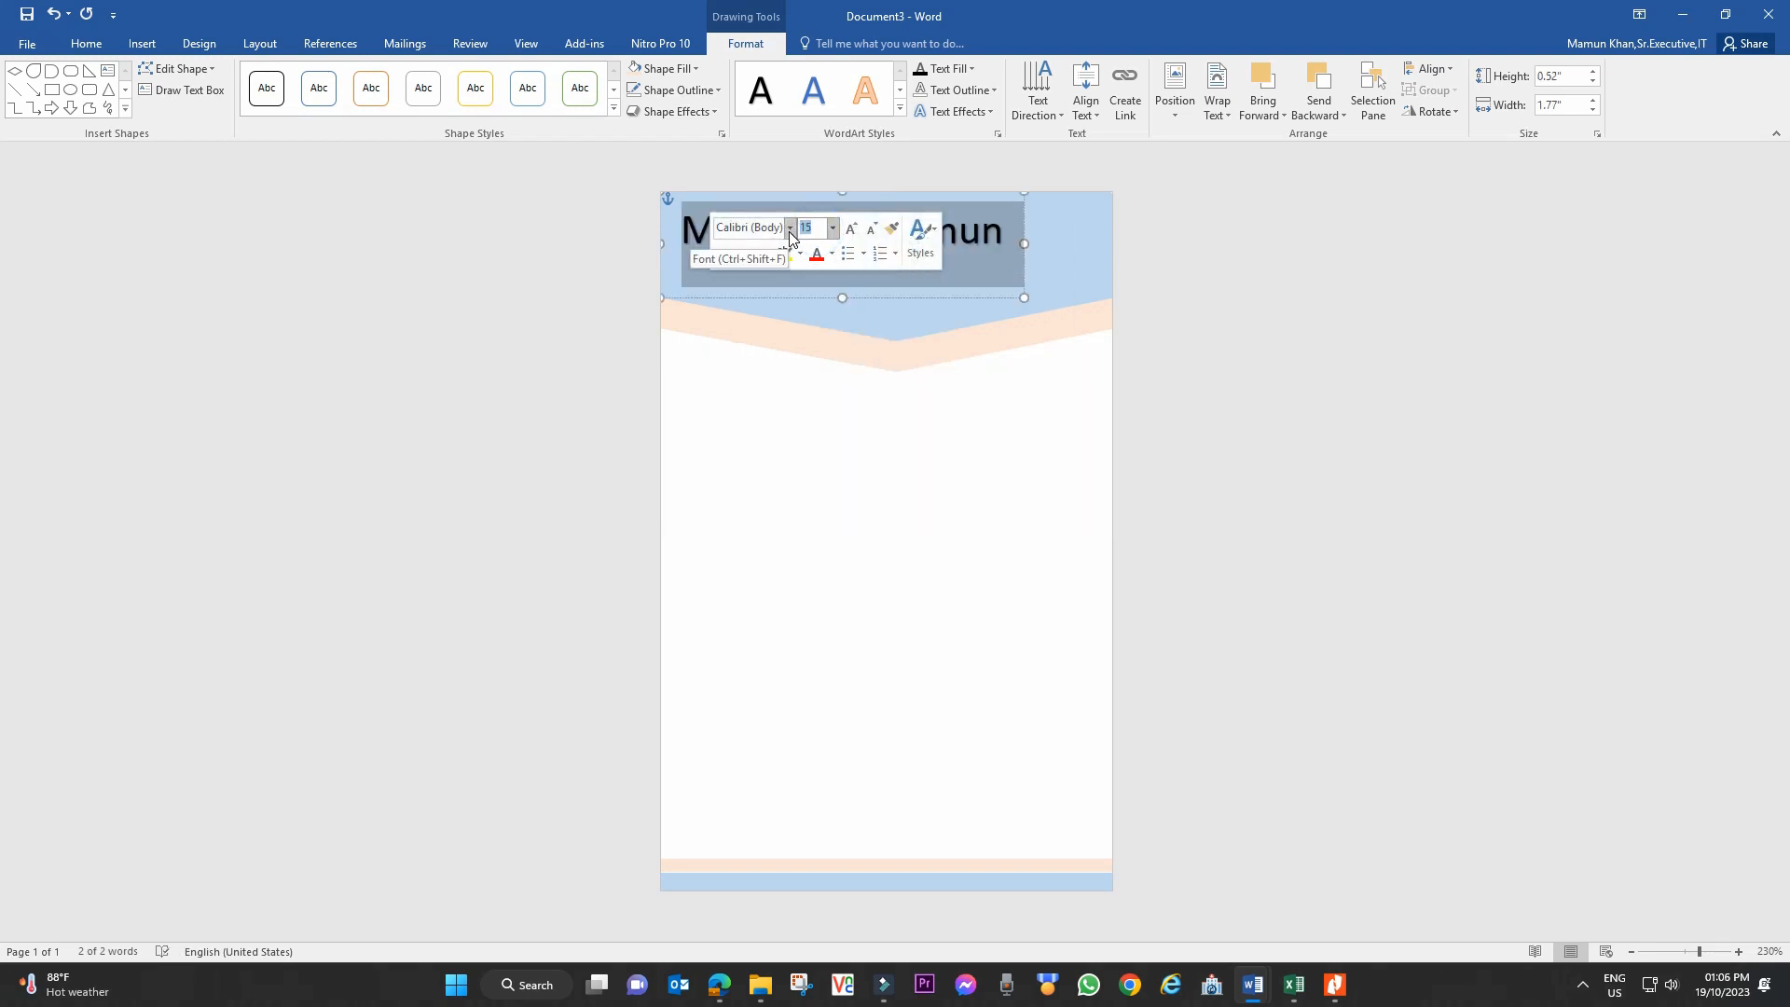
pyautogui.write('1')
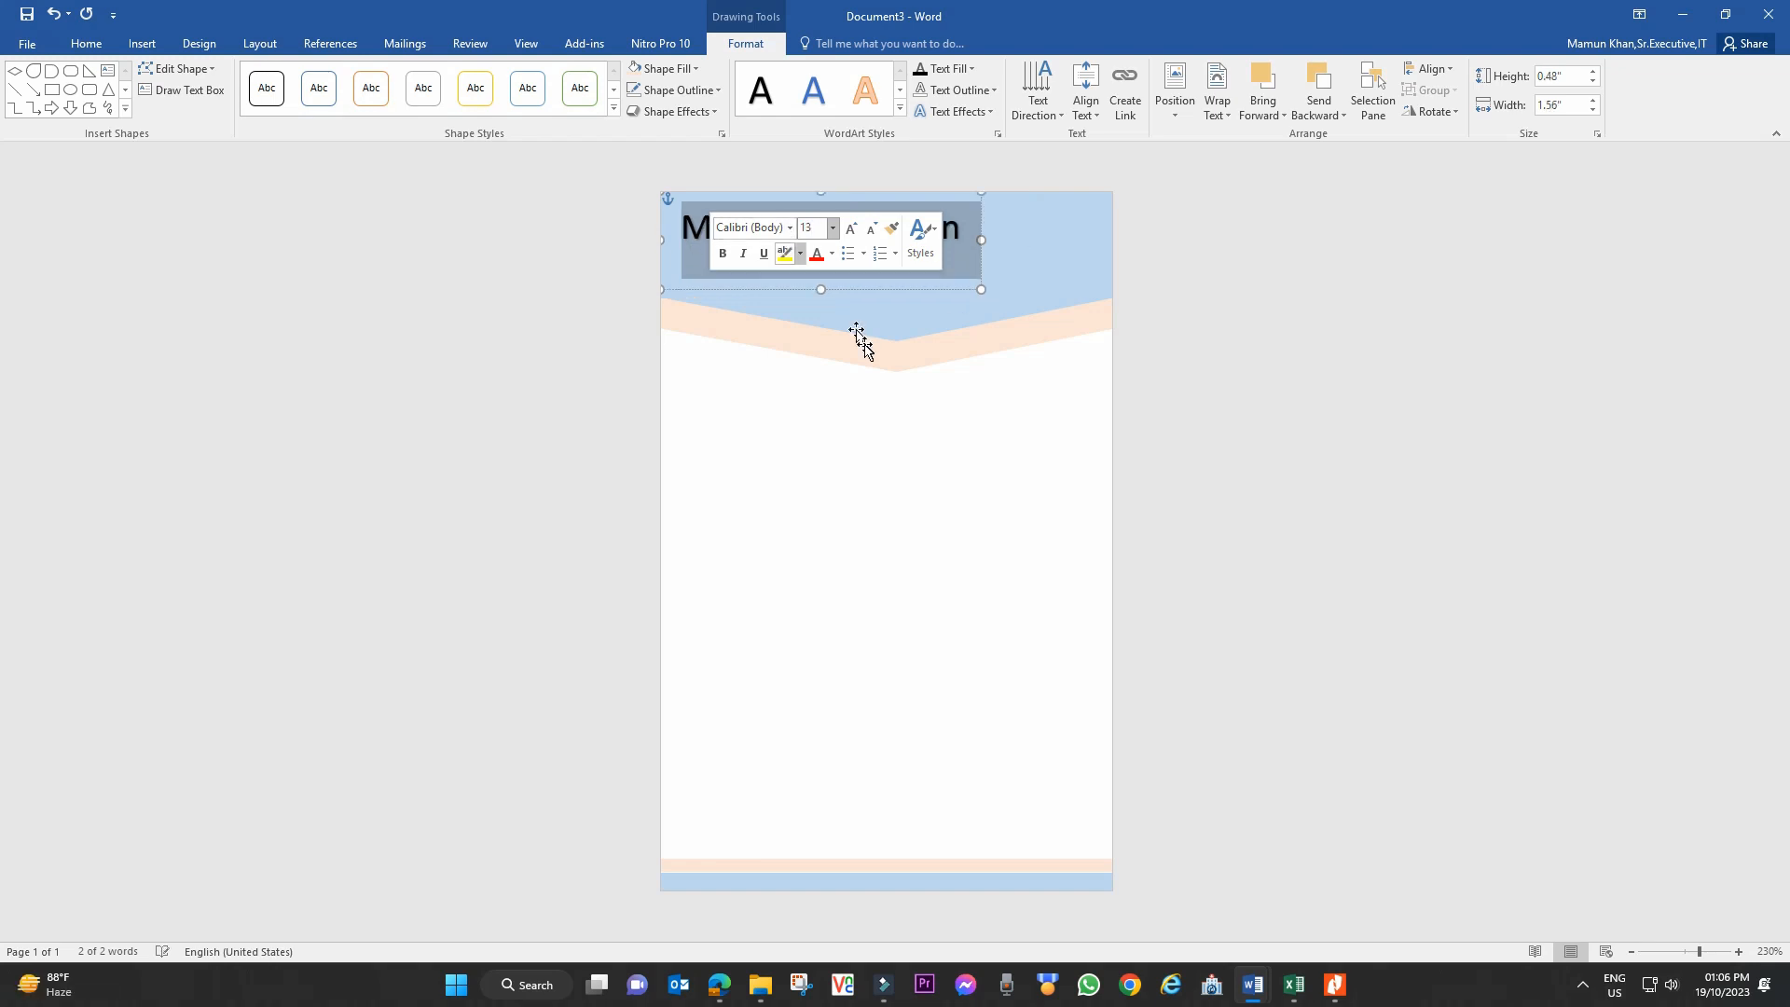
# - Move the WordArt title right and slightly down within the blue header, leaving room for a logo beside it
pyautogui.click(886, 240)
pyautogui.click(882, 289)
pyautogui.moveTo(895, 289); pyautogui.dragTo(987, 298)
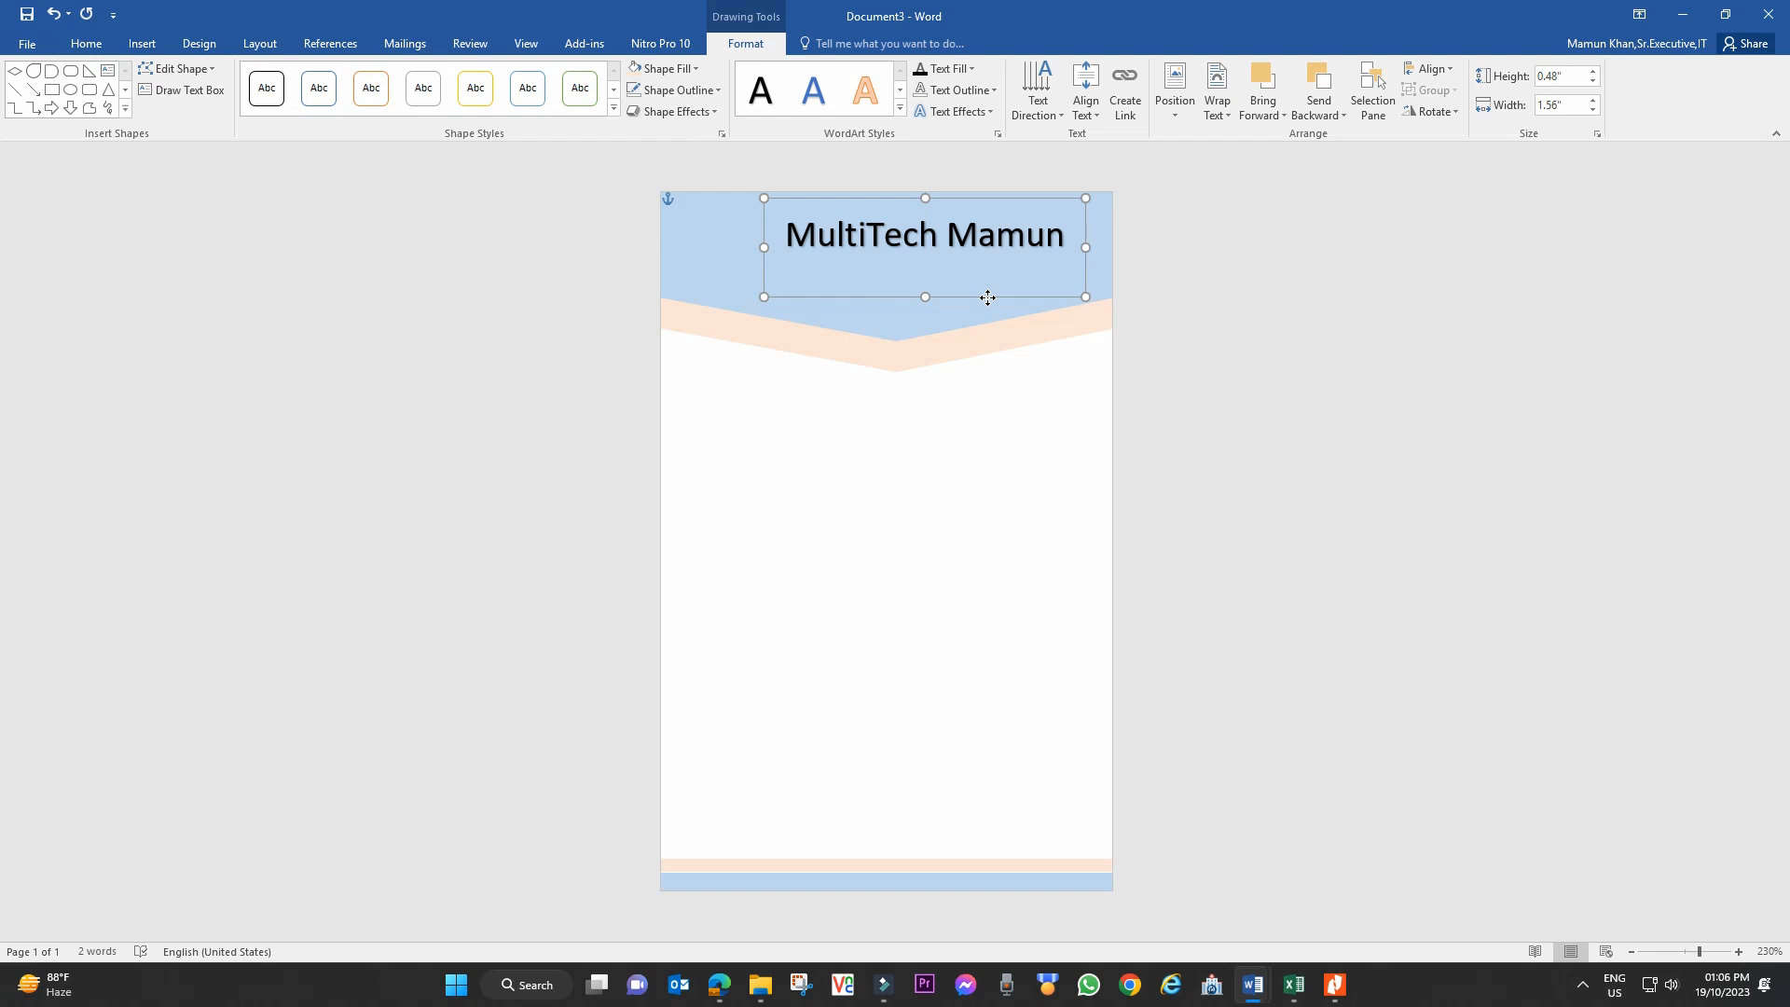
pyautogui.click(955, 416)
pyautogui.click(732, 247)
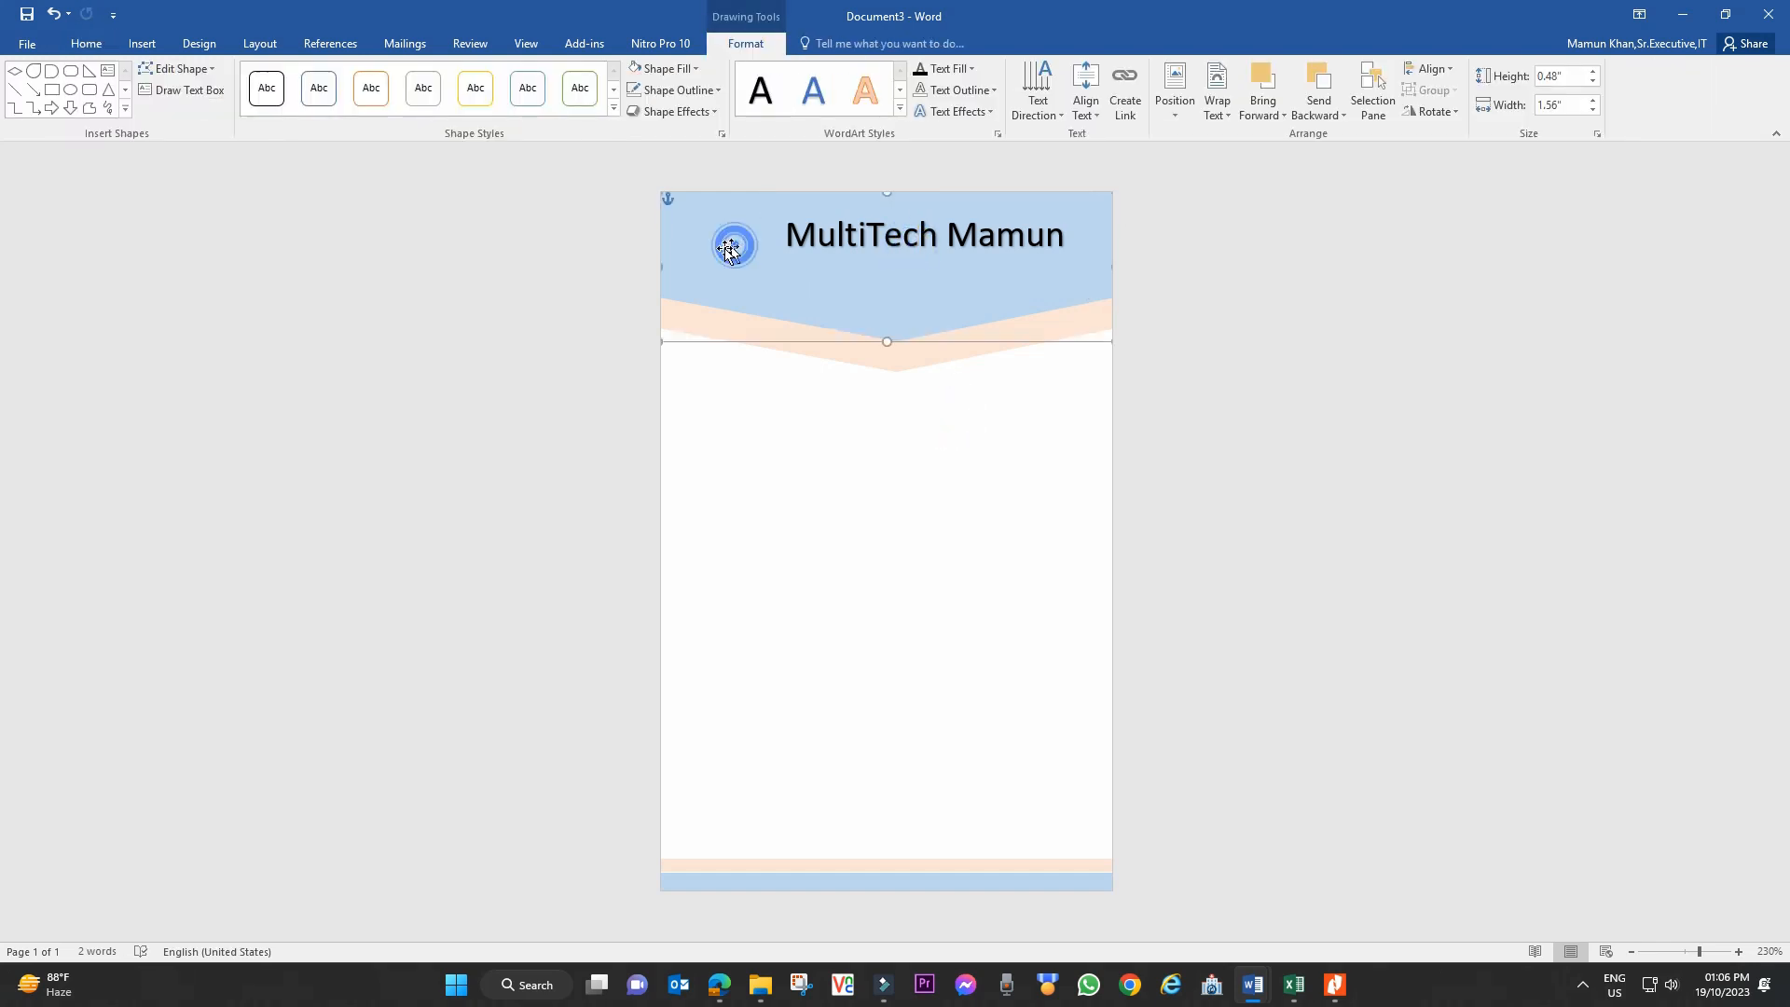
pyautogui.press('Escape')
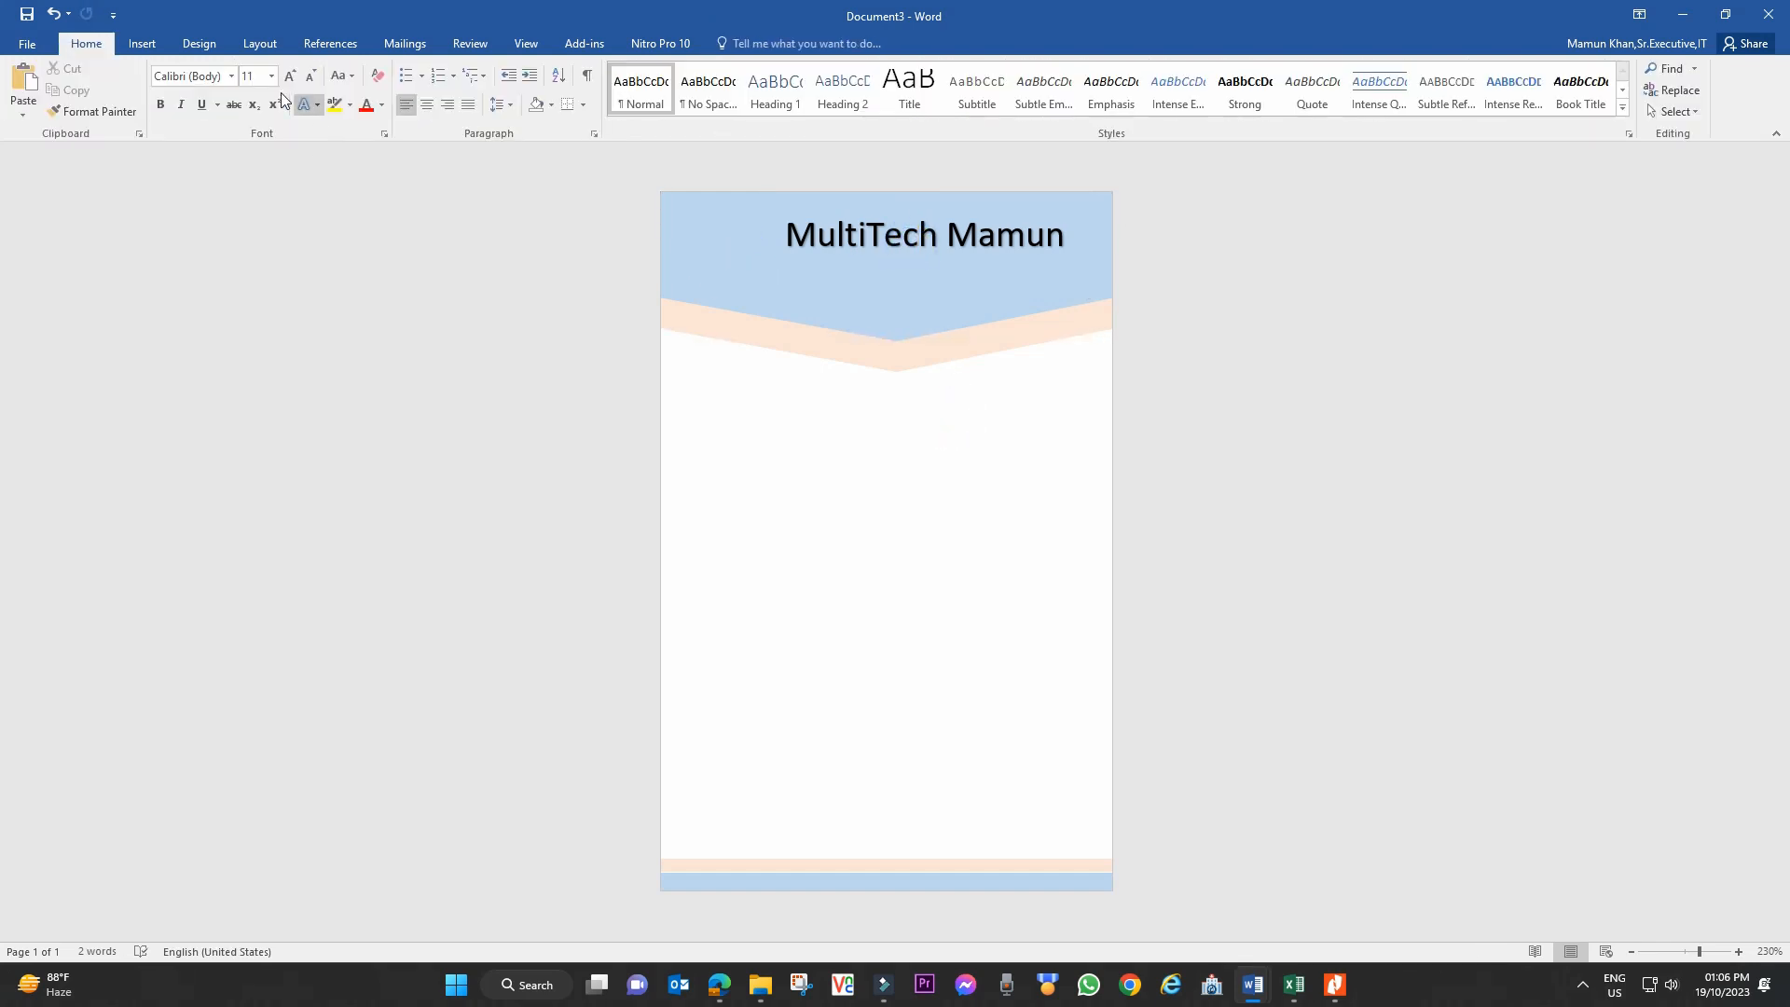
# - Insert the picture "Logo PNG.png" from the TSU Logo folder in Pictures
pyautogui.click(145, 47)
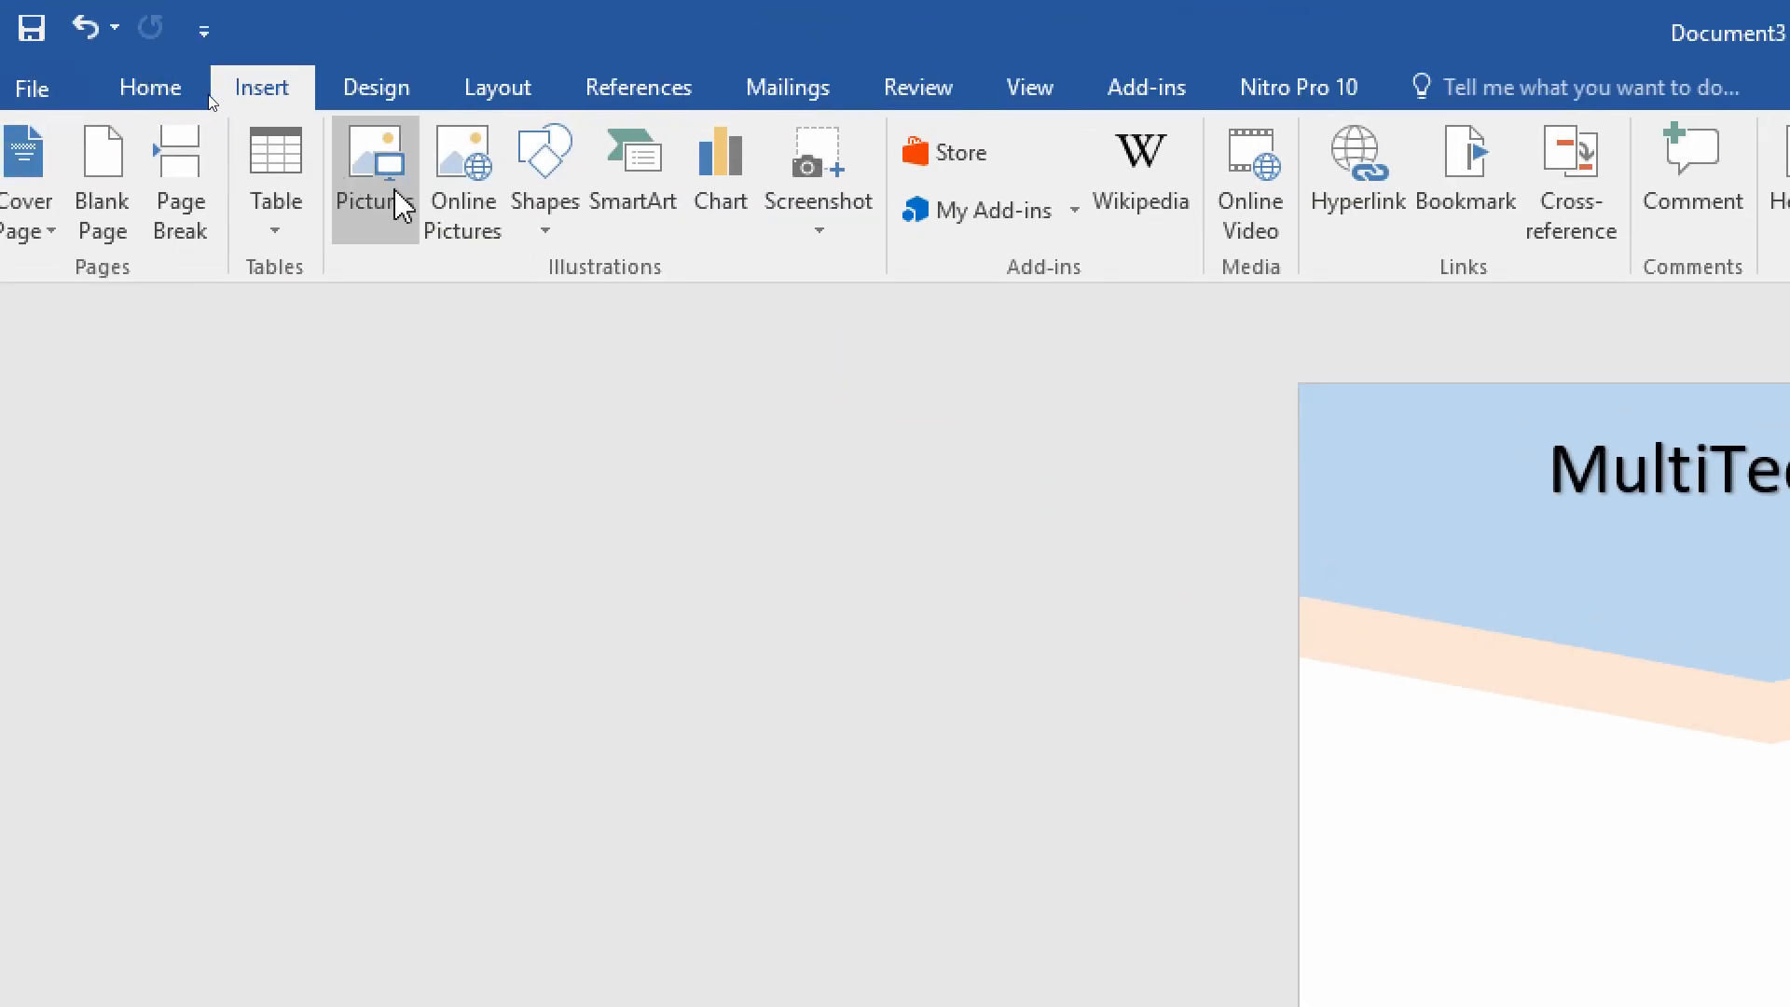
pyautogui.click(401, 203)
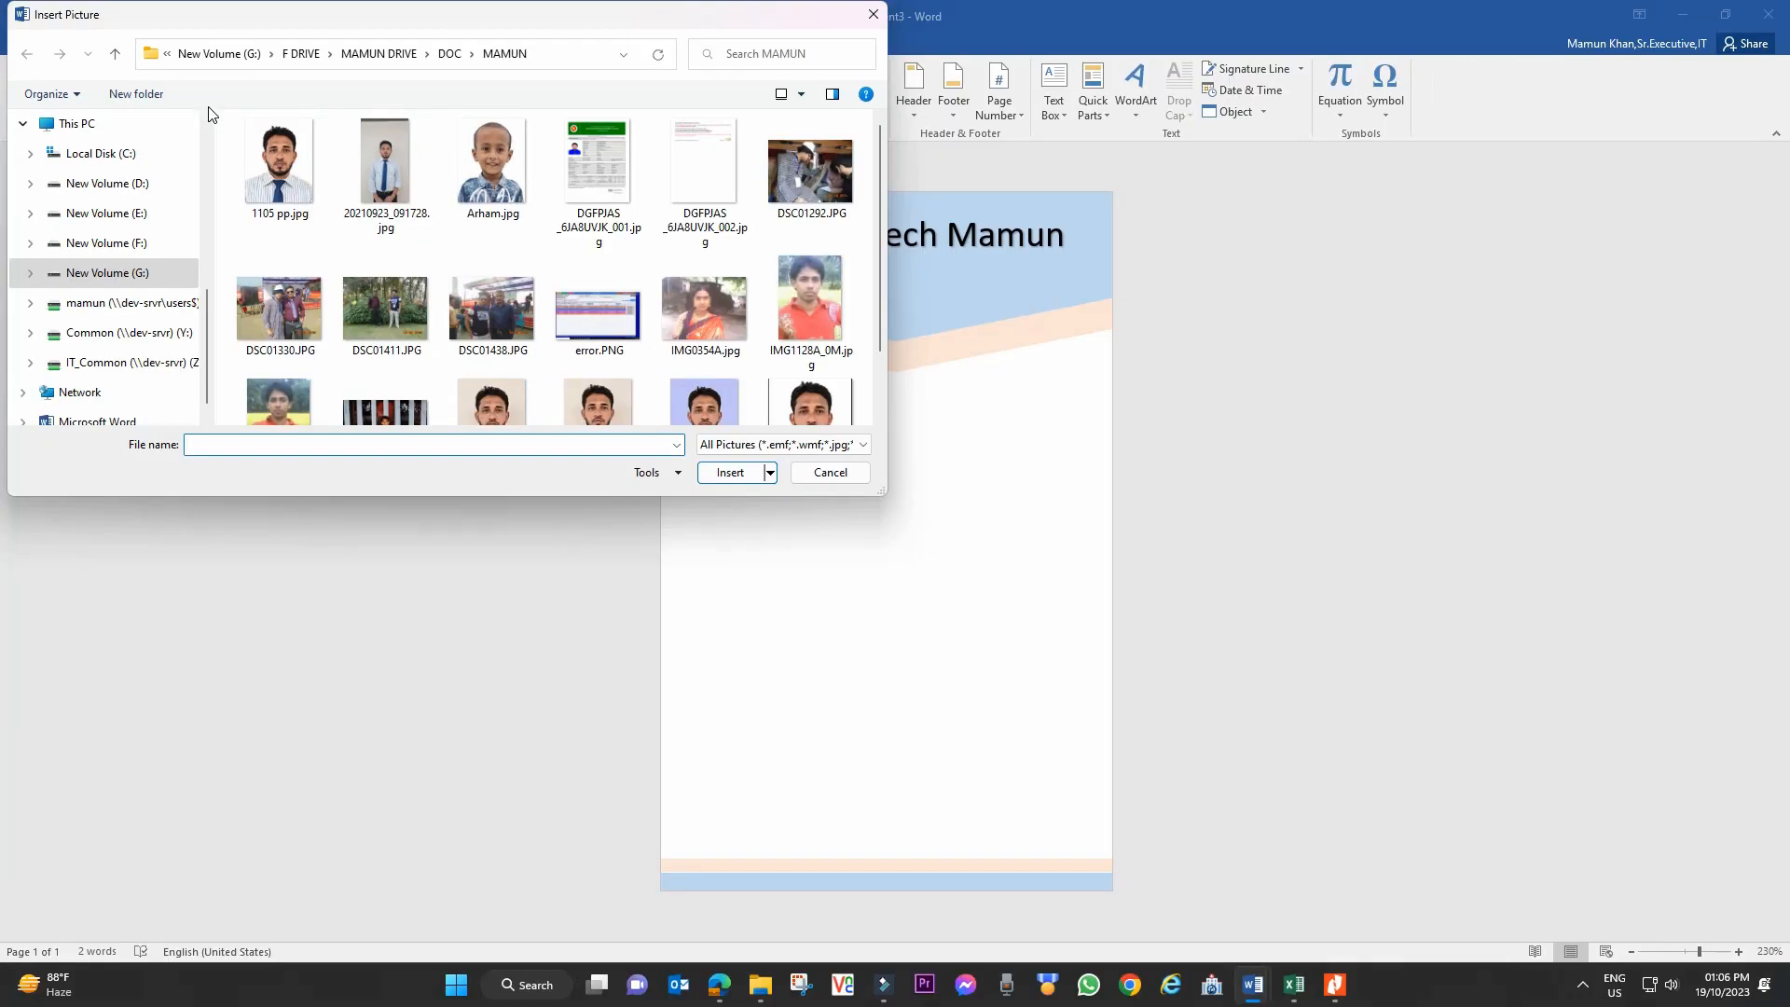
pyautogui.scroll(5, 168, 208)
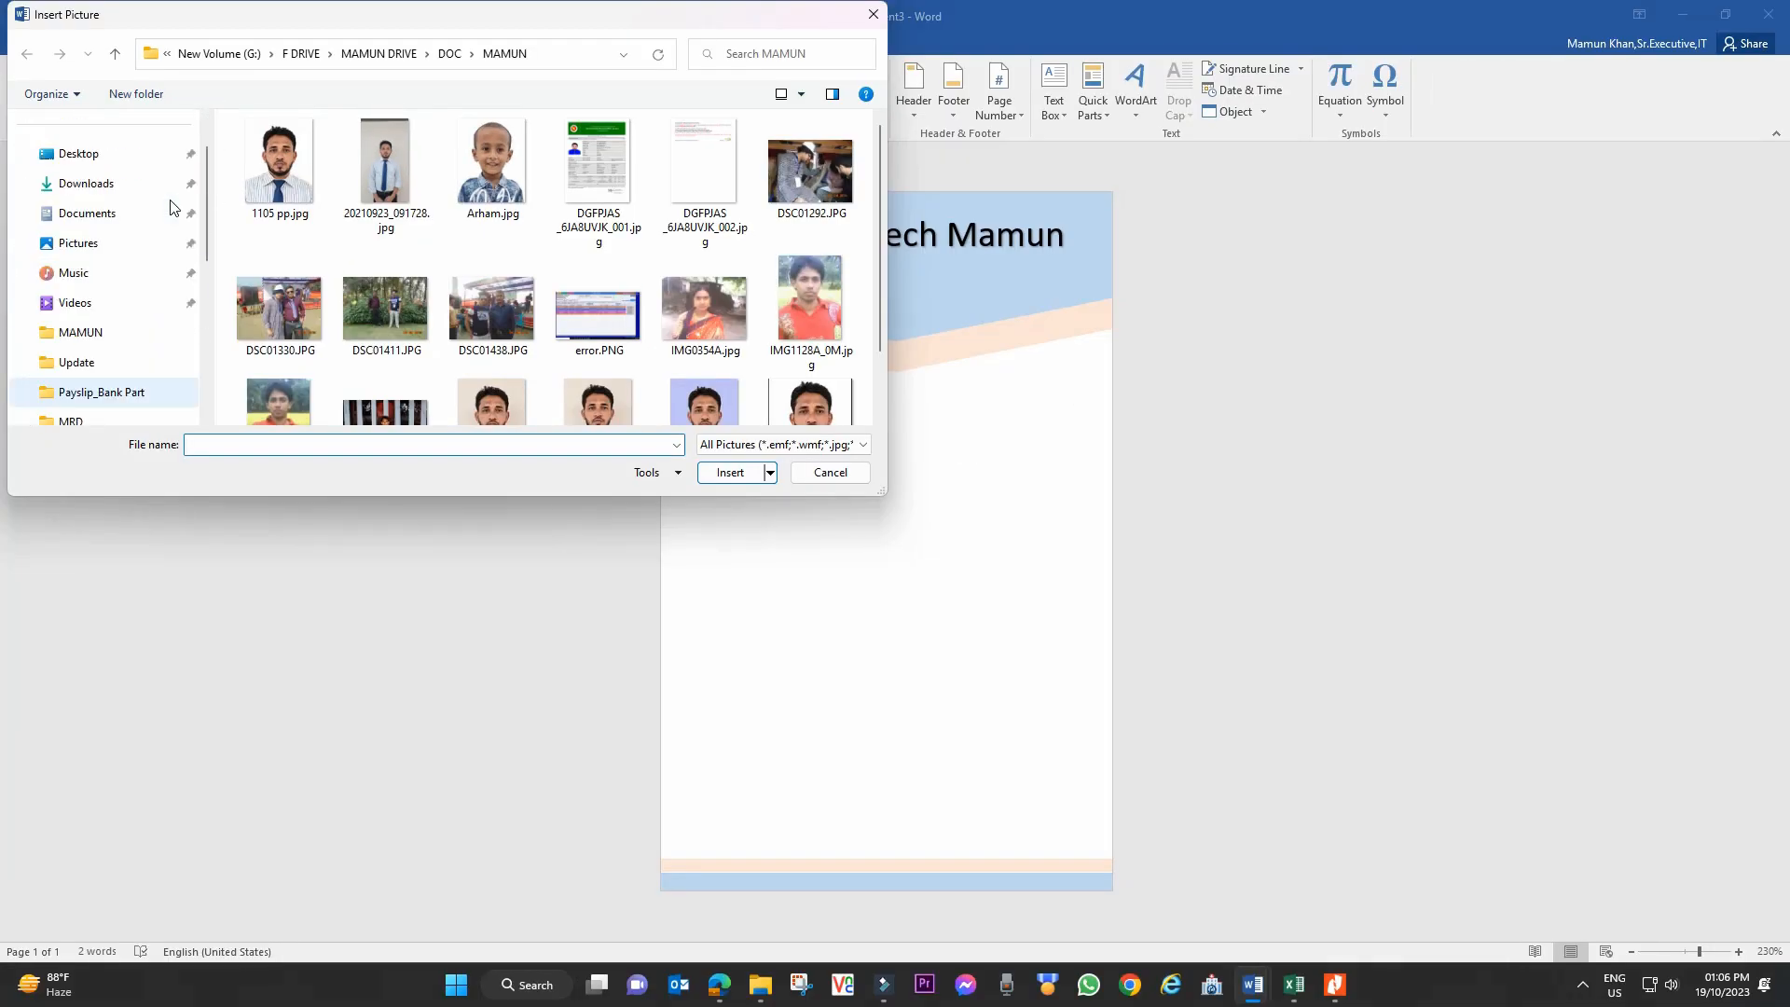
pyautogui.click(80, 244)
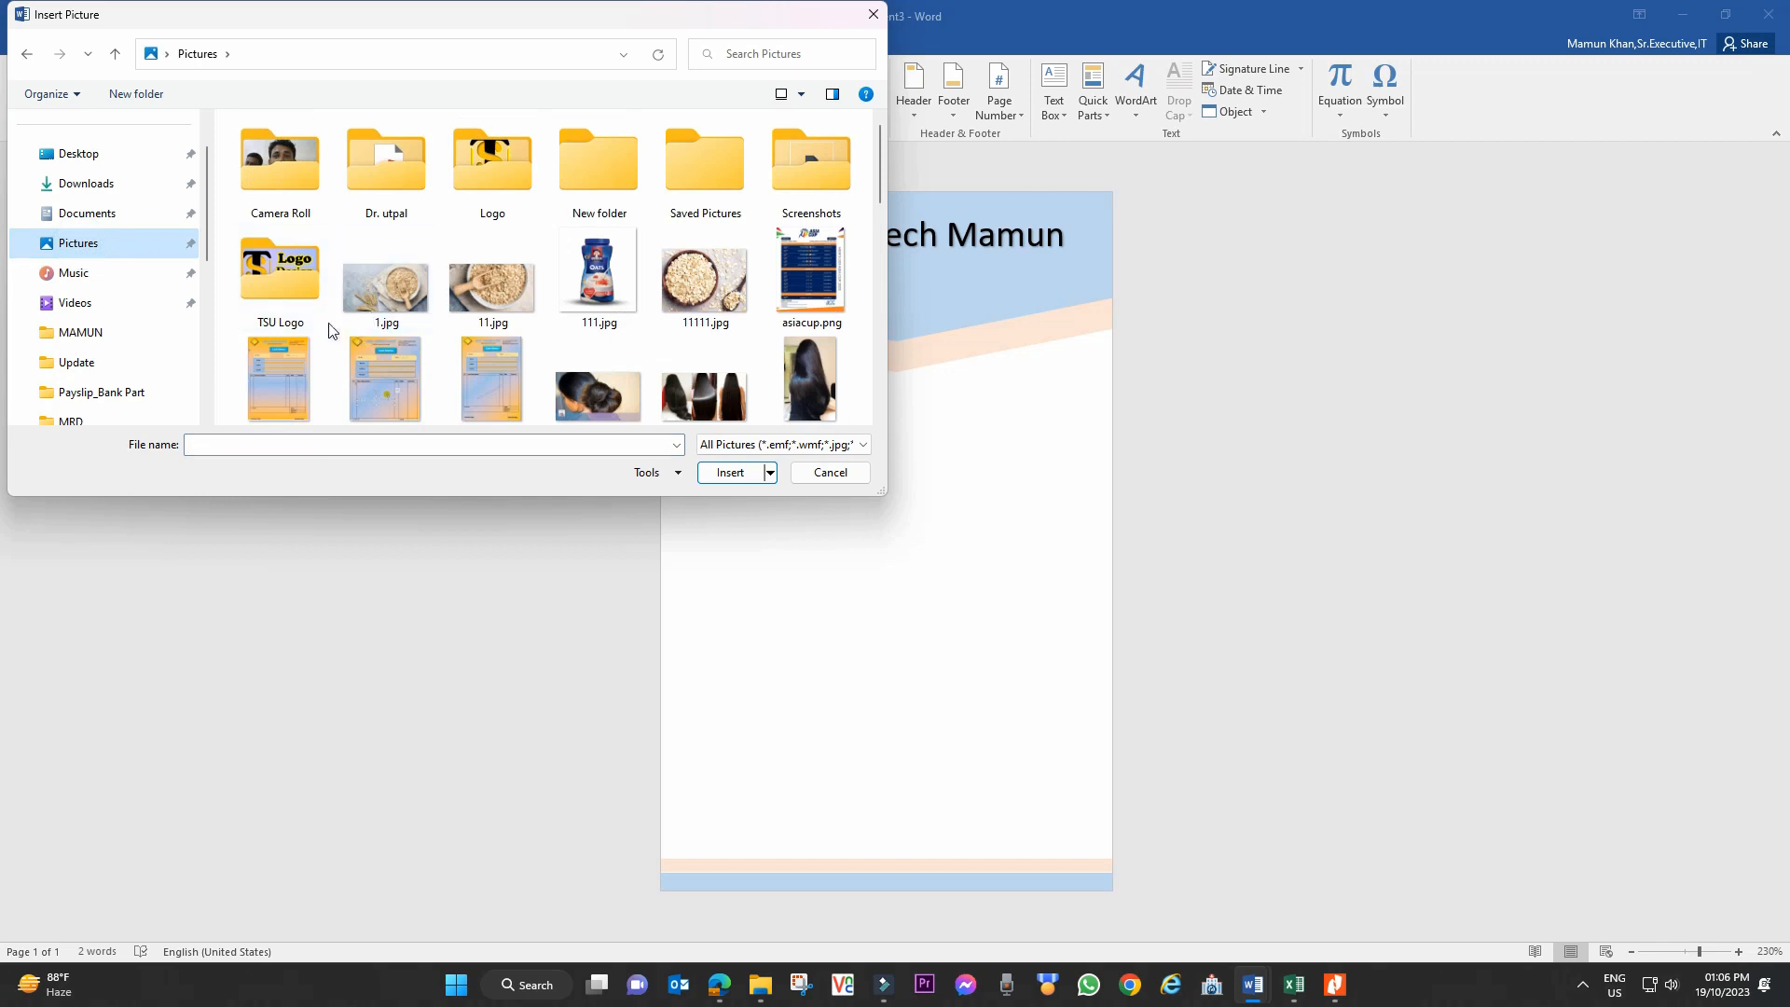
pyautogui.doubleClick(285, 275)
pyautogui.doubleClick(389, 166)
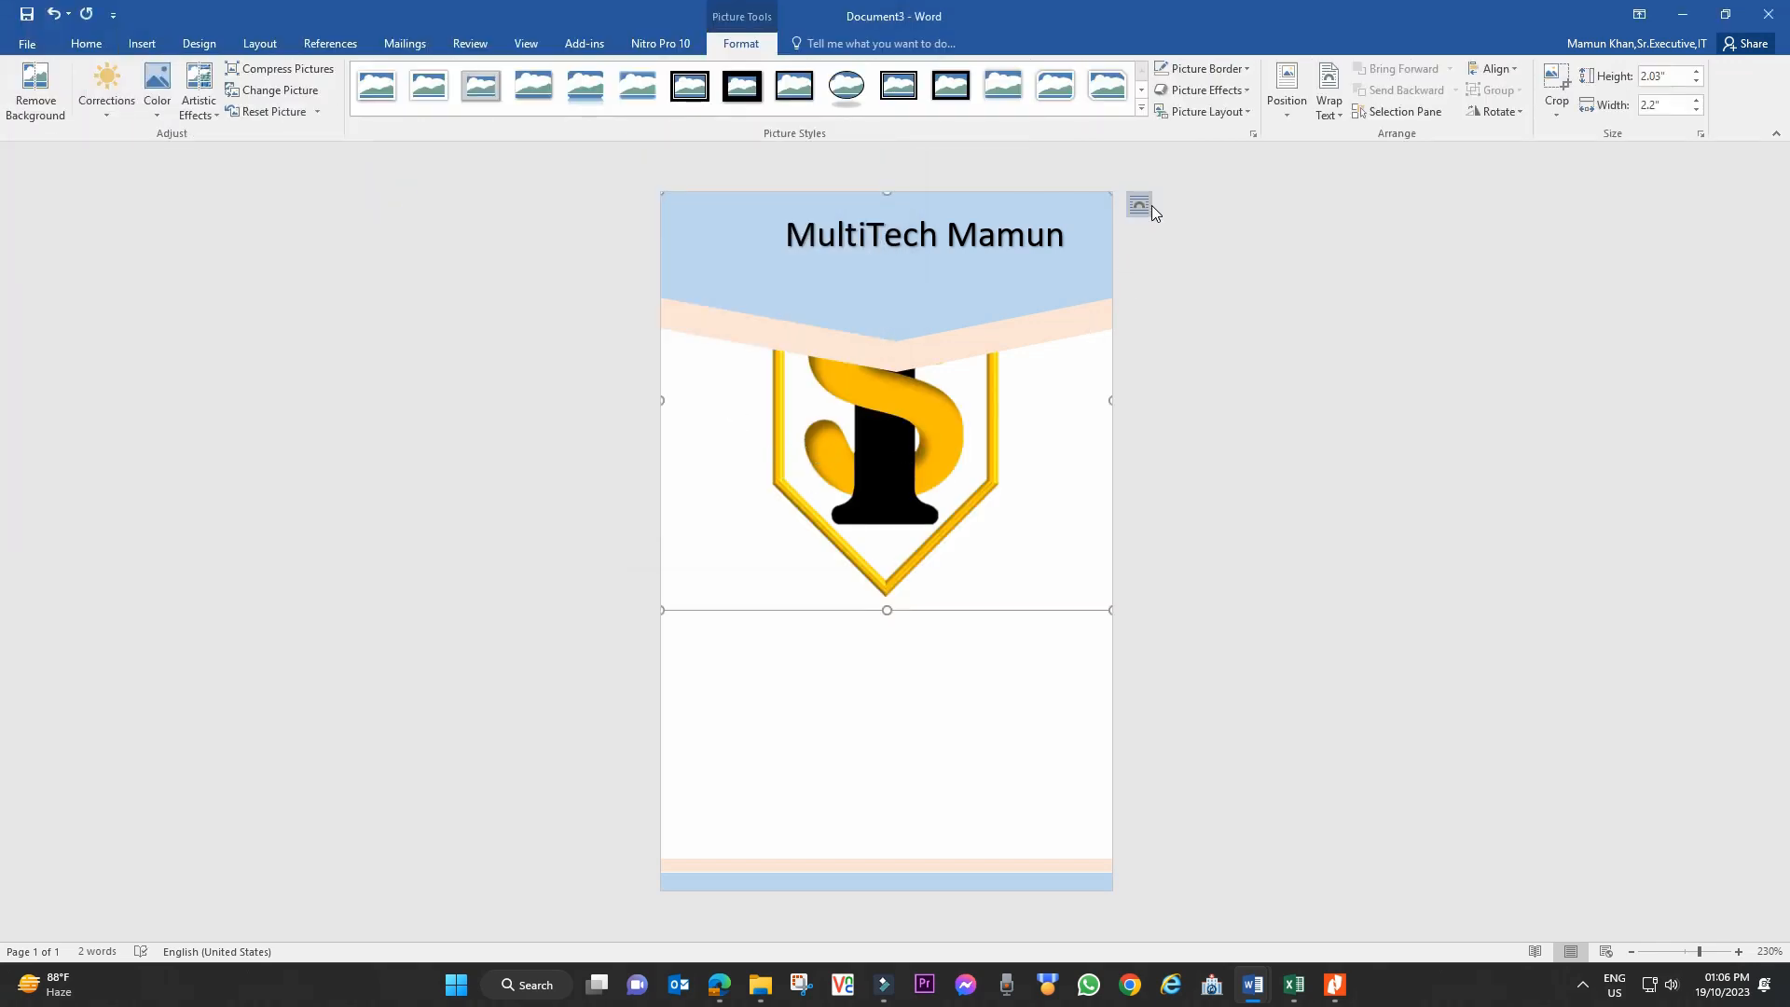
# - Set the logo's text wrapping to In Front of Text, then shrink it proportionally and place it left of the title in the blue header
pyautogui.click(1328, 103)
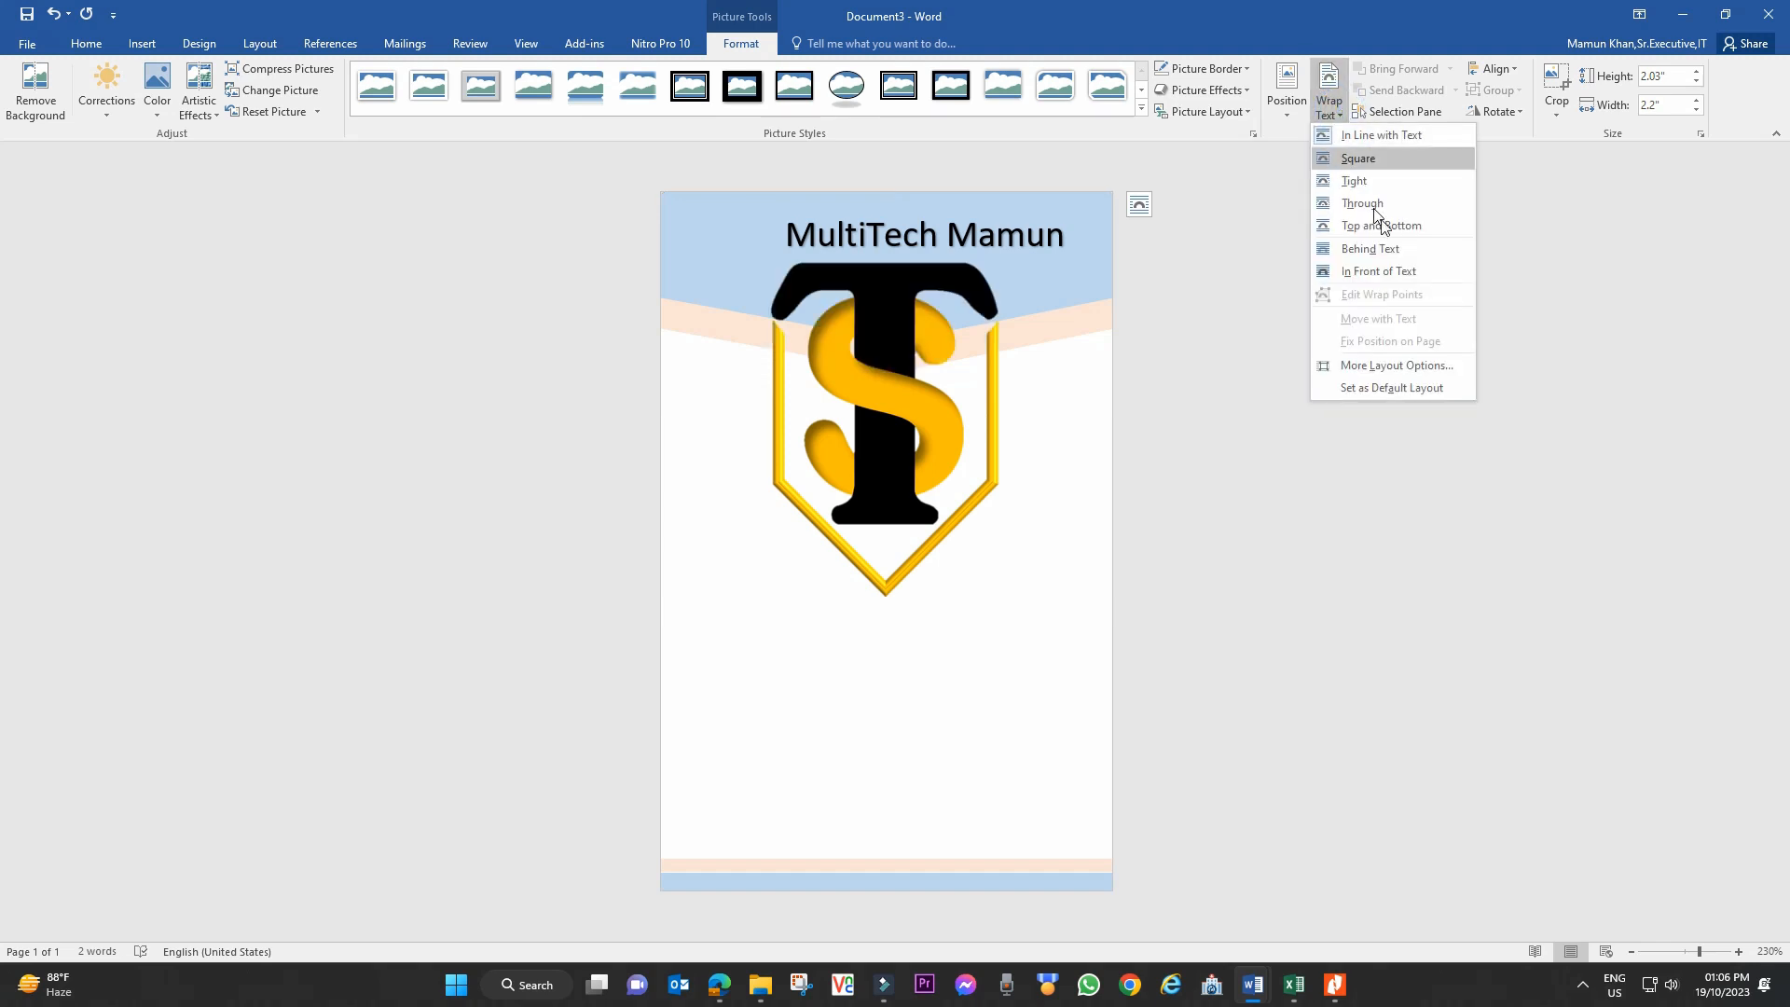
pyautogui.click(1398, 273)
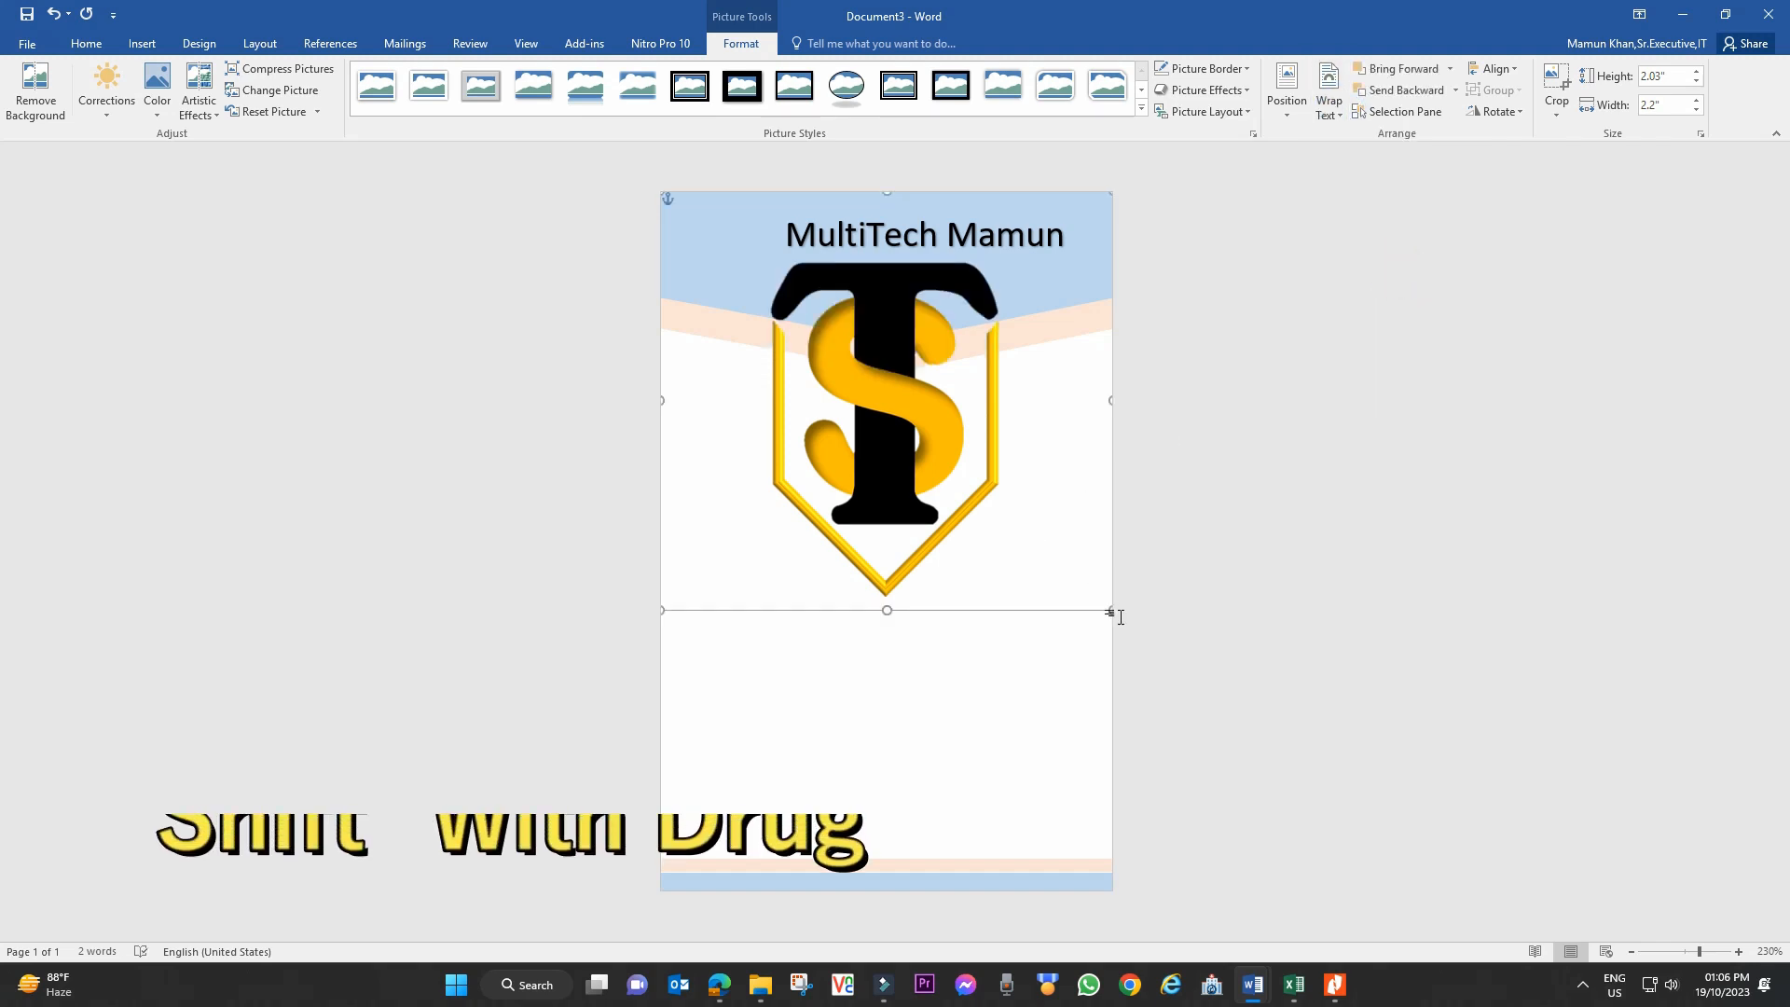
pyautogui.moveTo(1111, 608); pyautogui.dragTo(741, 254)
pyautogui.click(813, 402)
pyautogui.click(721, 252)
pyautogui.click(771, 379)
pyautogui.click(723, 249)
pyautogui.click(859, 303)
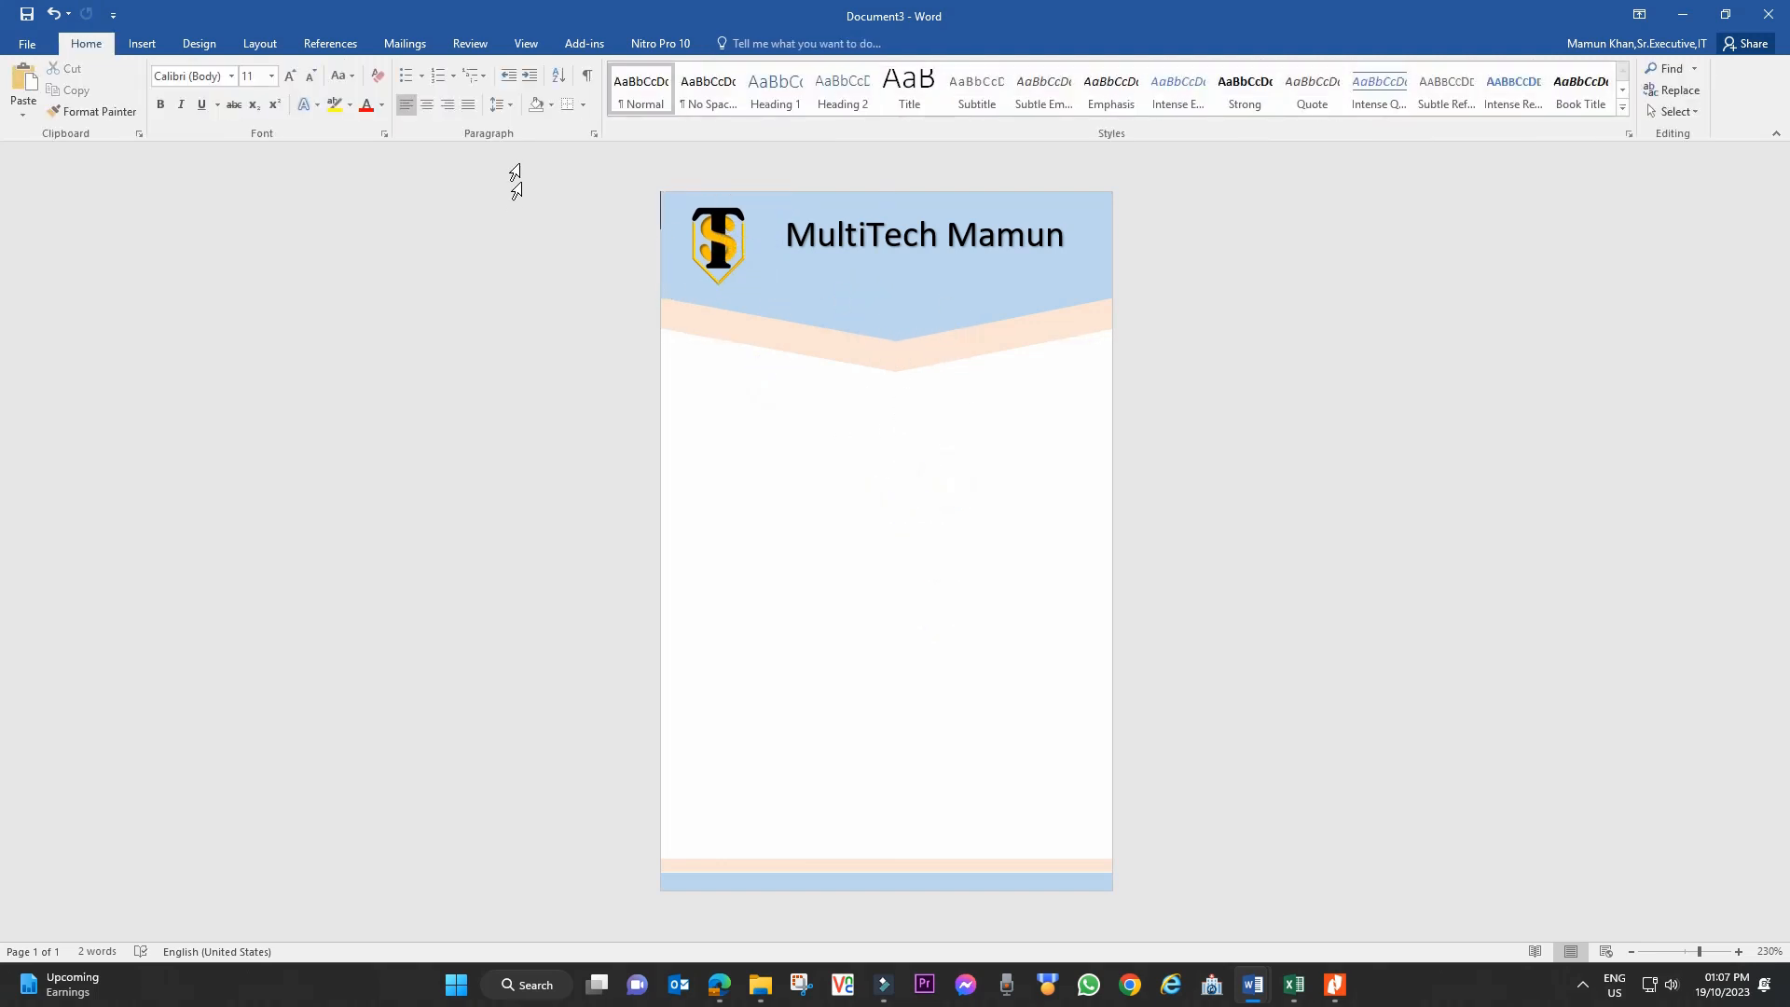
# - Draw a circle about 0.69" in diameter below the title, over the tip of the V-shaped header
pyautogui.click(142, 44)
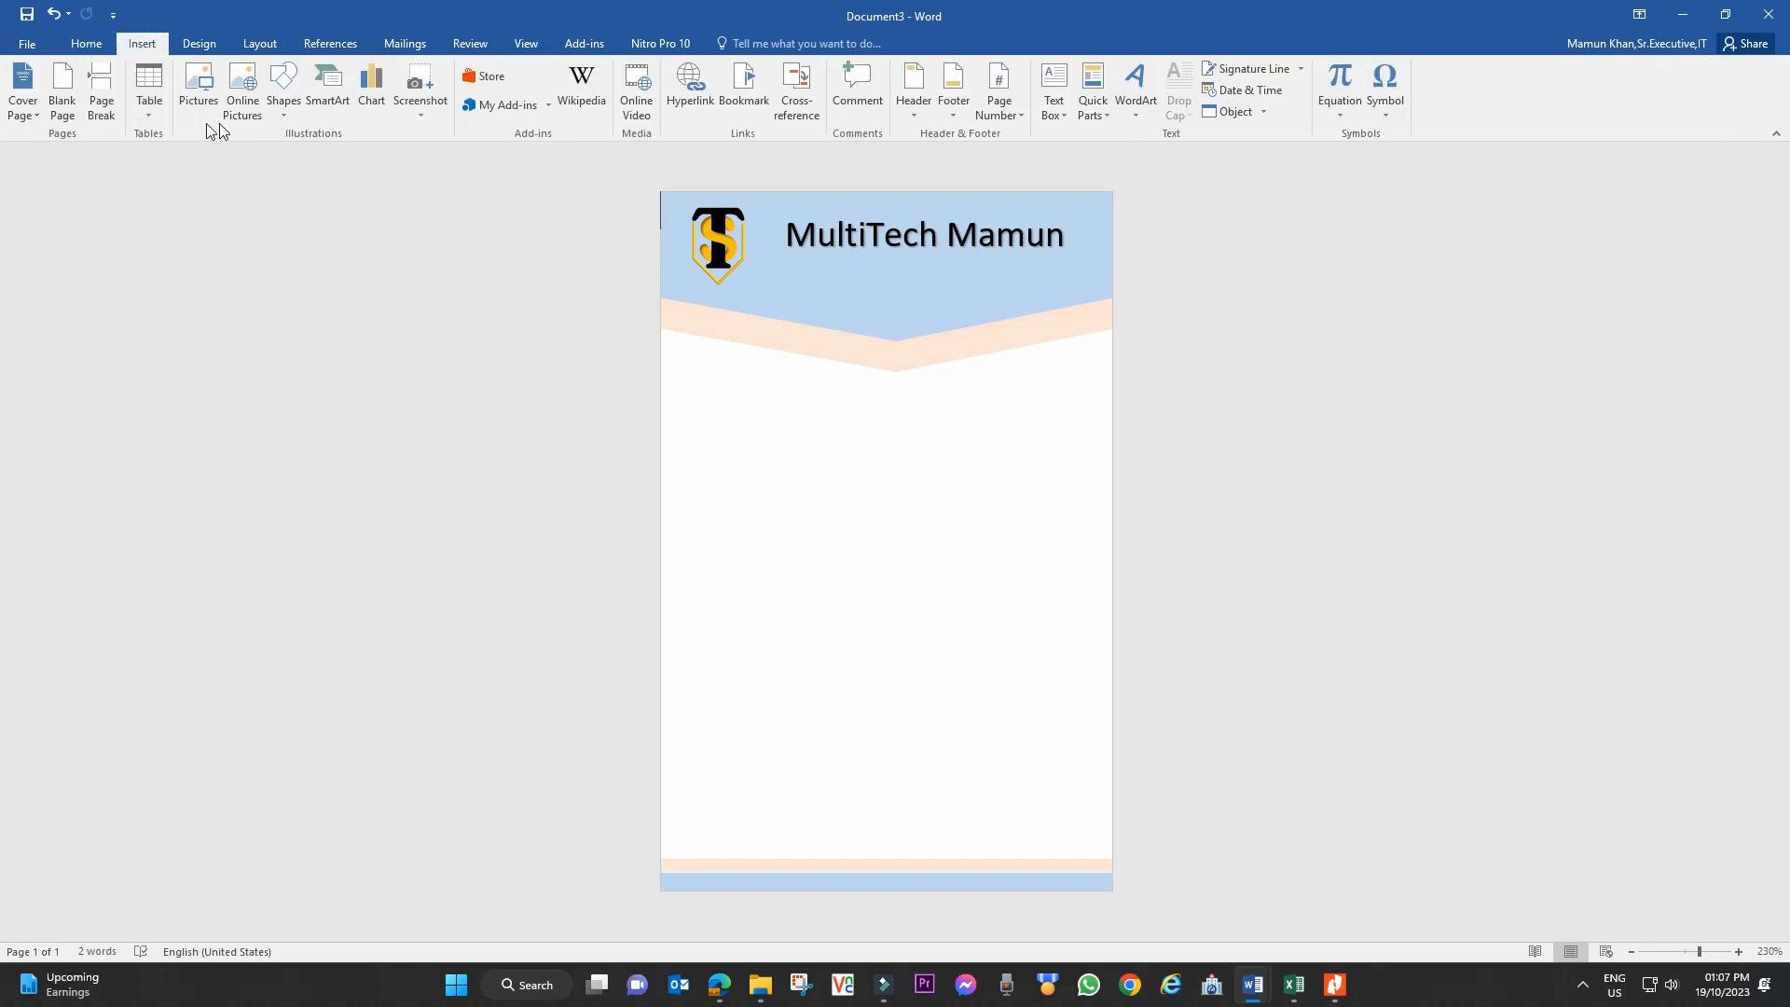
pyautogui.click(283, 124)
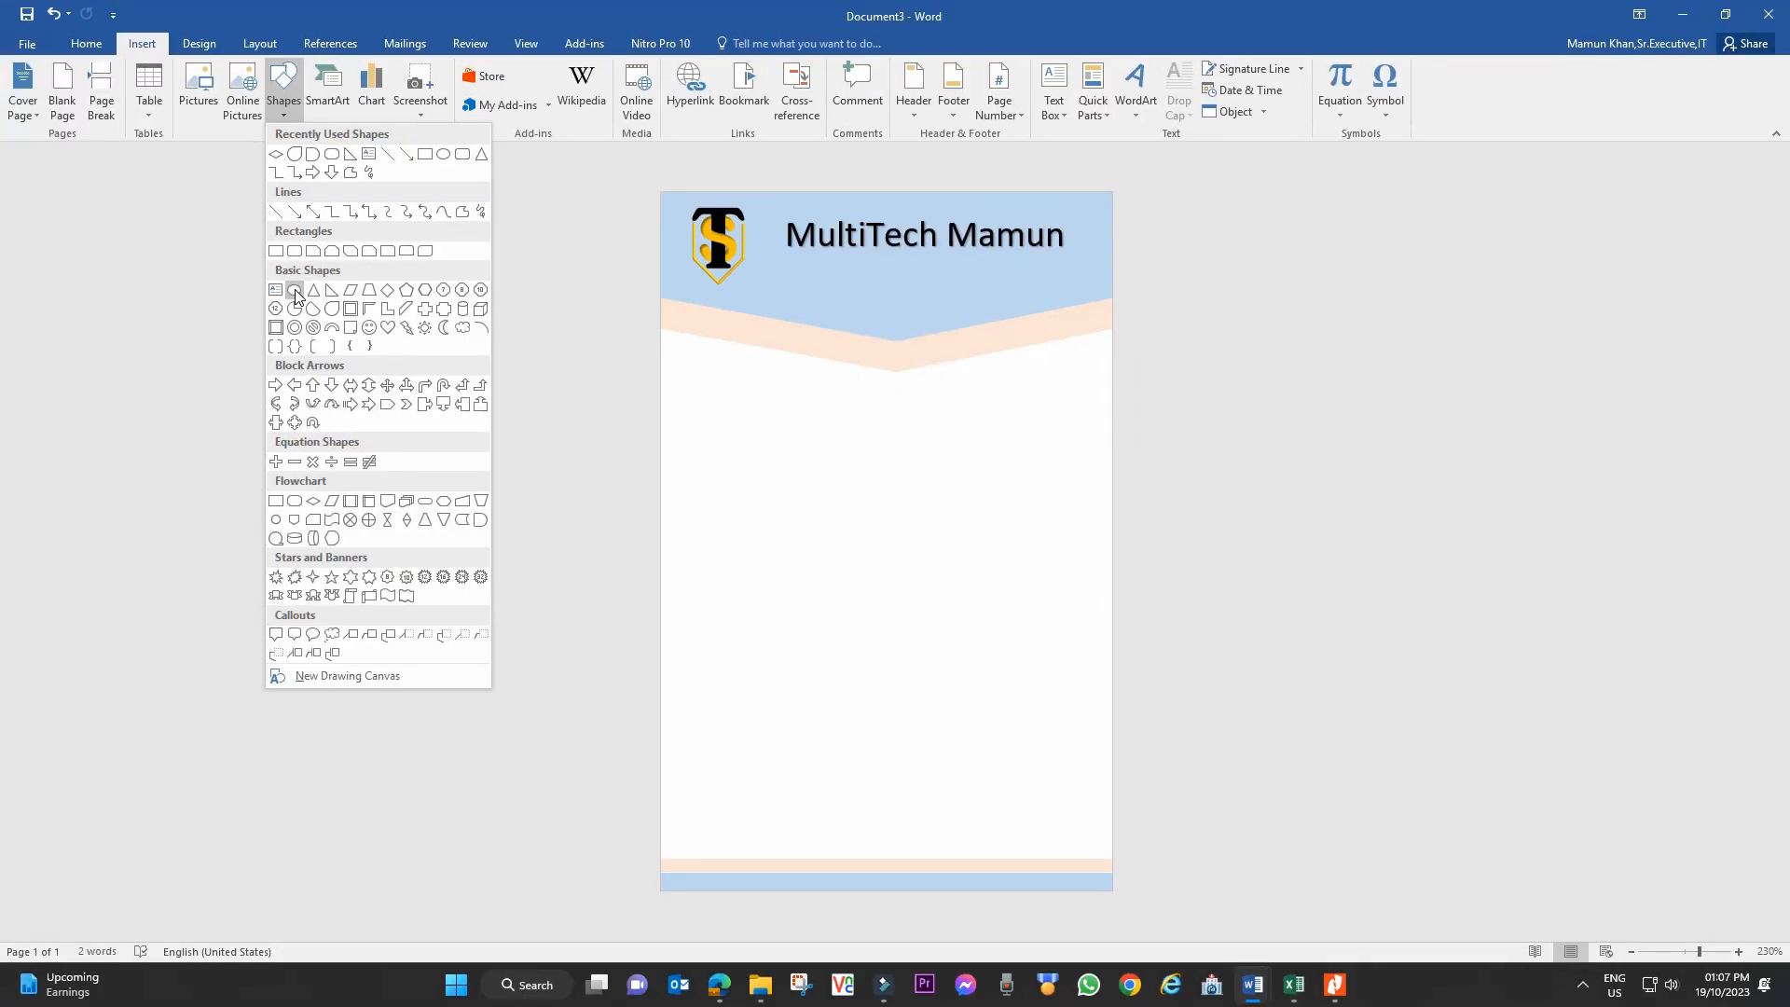
pyautogui.click(295, 290)
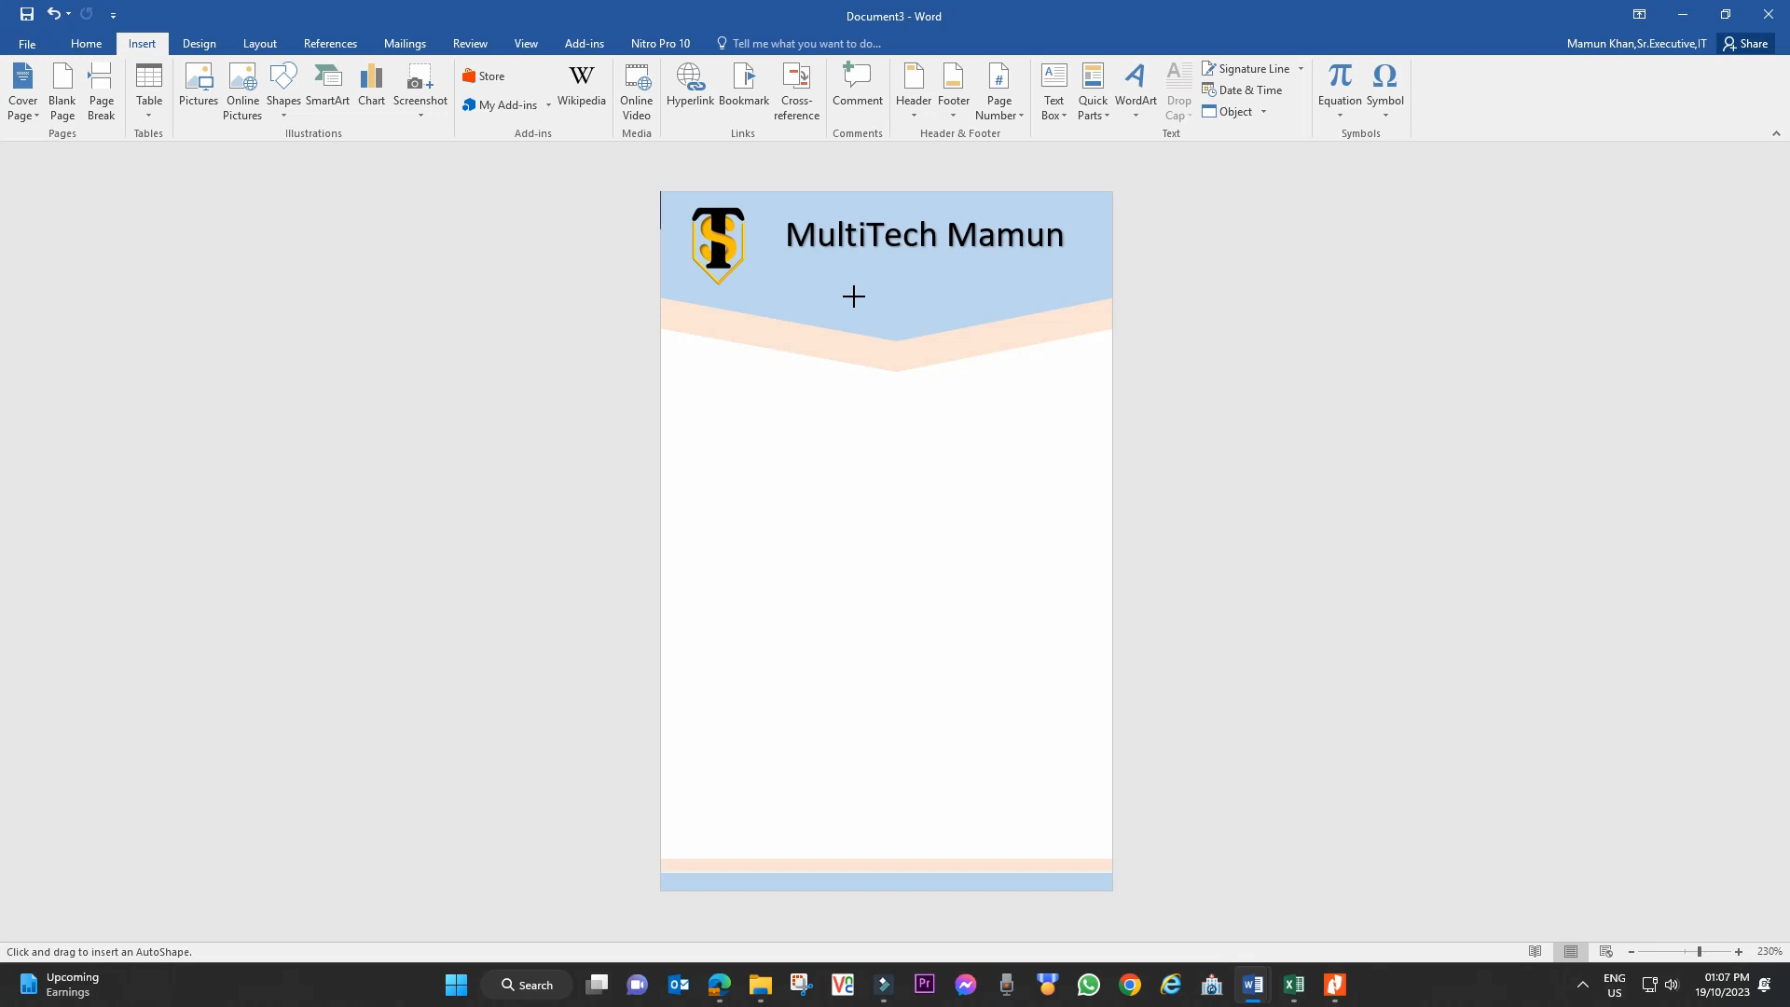
pyautogui.moveTo(858, 304); pyautogui.dragTo(937, 362)
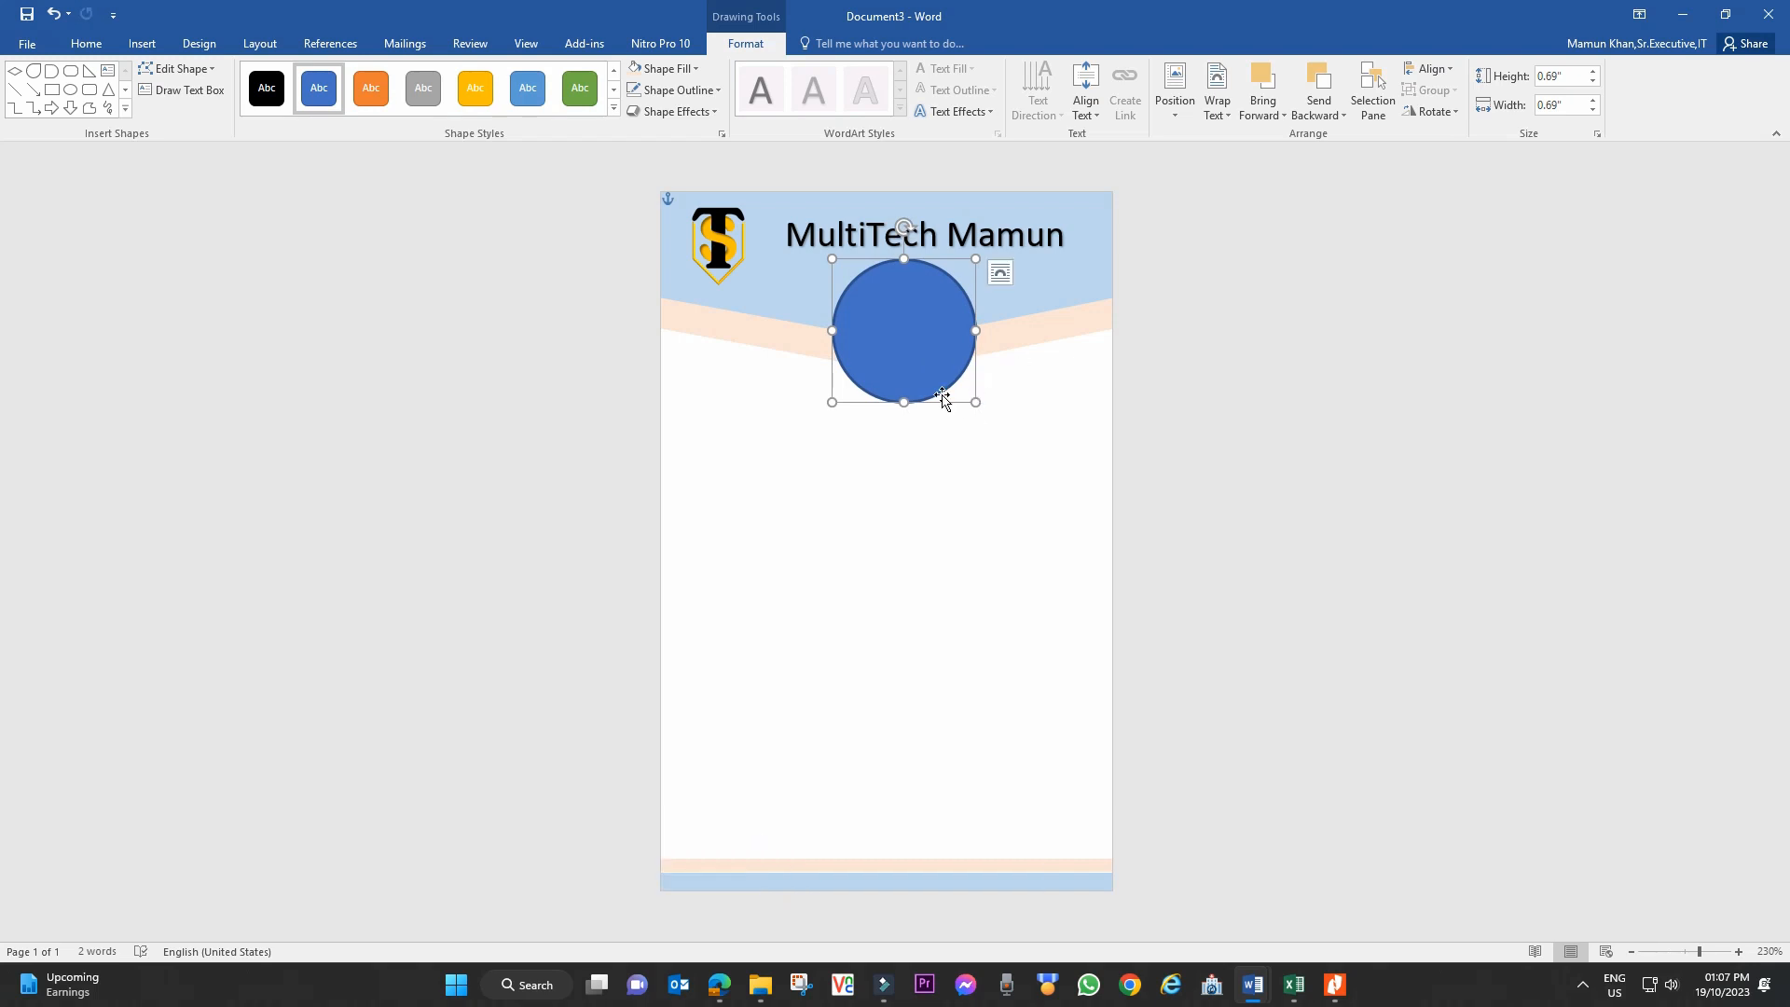
# - Fill the circle with the portrait picture "1105 pp.jpg" from a local file
pyautogui.rightClick(914, 322)
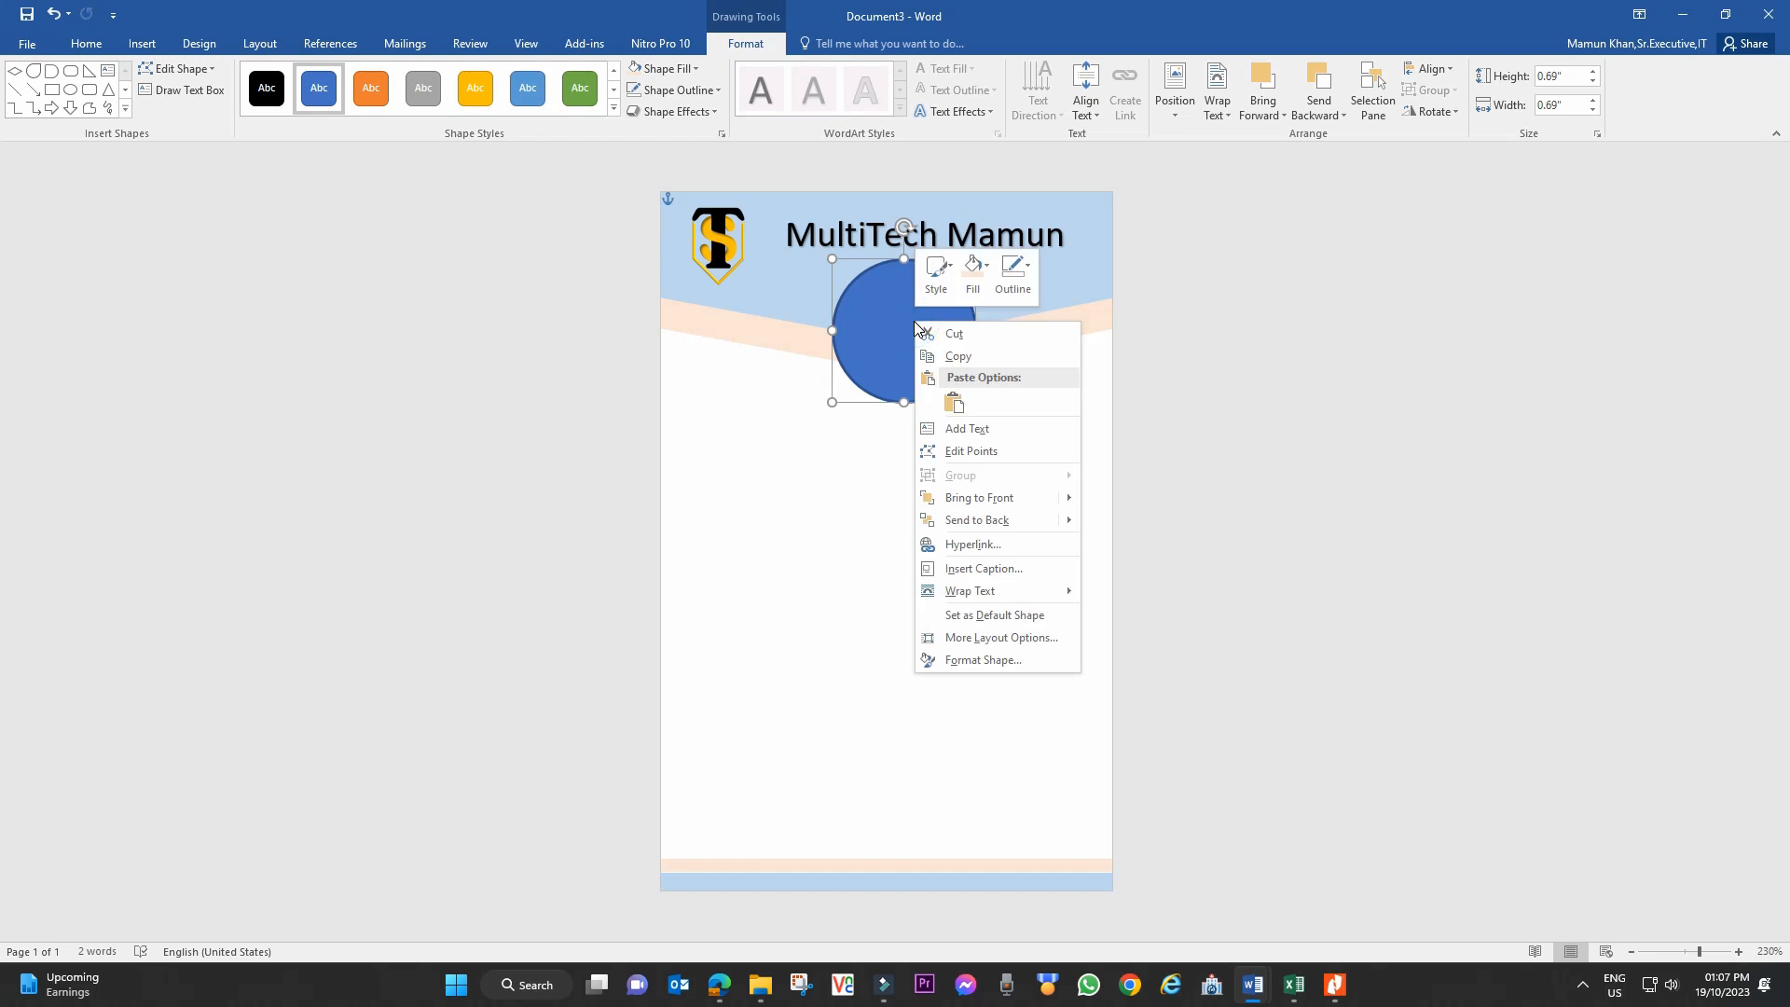
pyautogui.press('Escape')
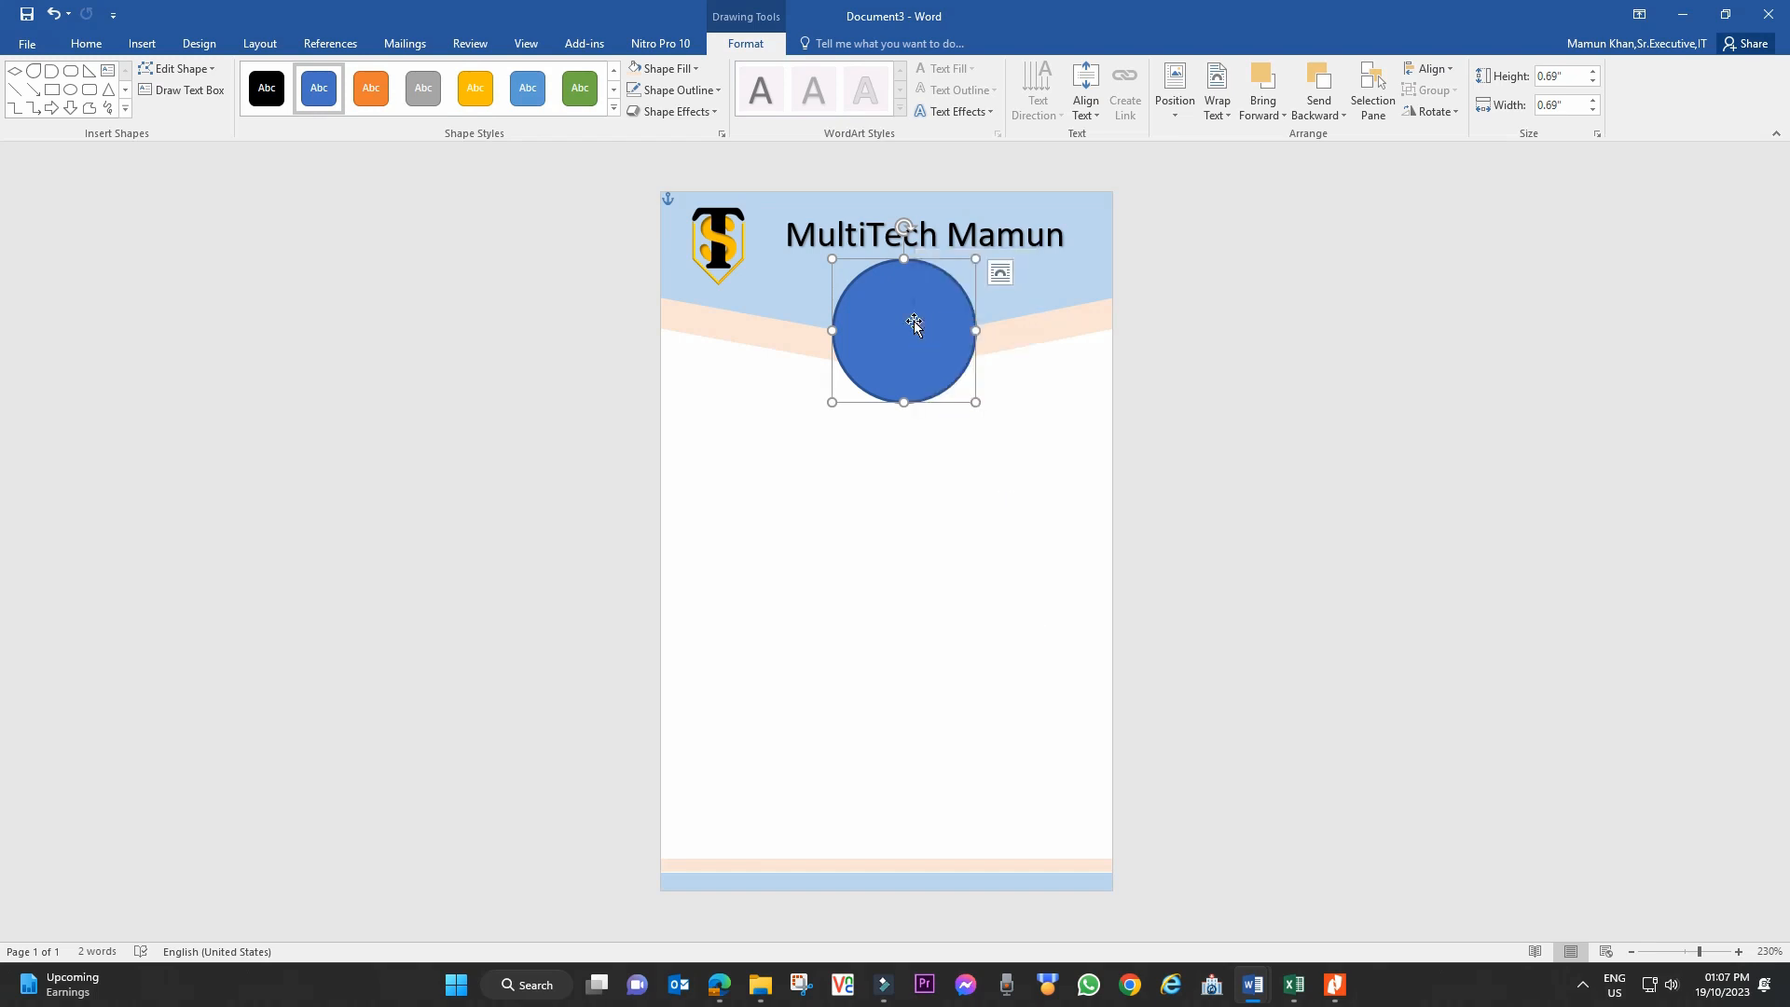
pyautogui.click(695, 65)
pyautogui.click(684, 279)
pyautogui.click(1110, 748)
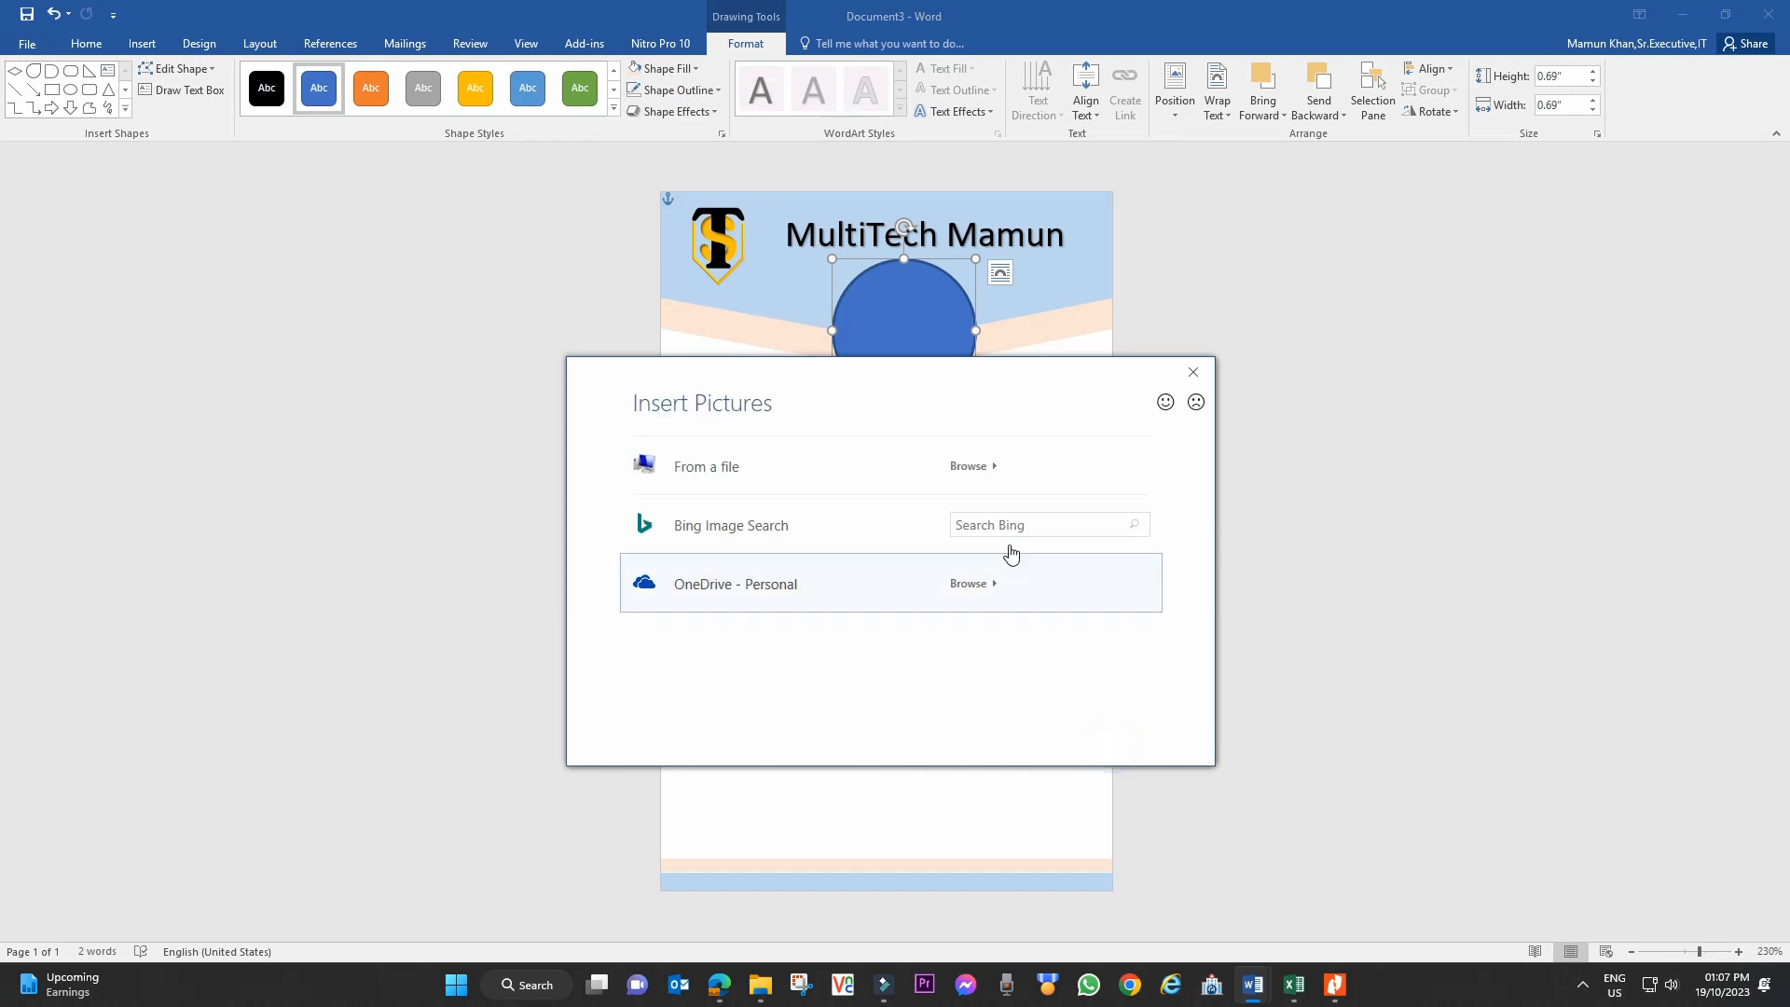
pyautogui.click(985, 481)
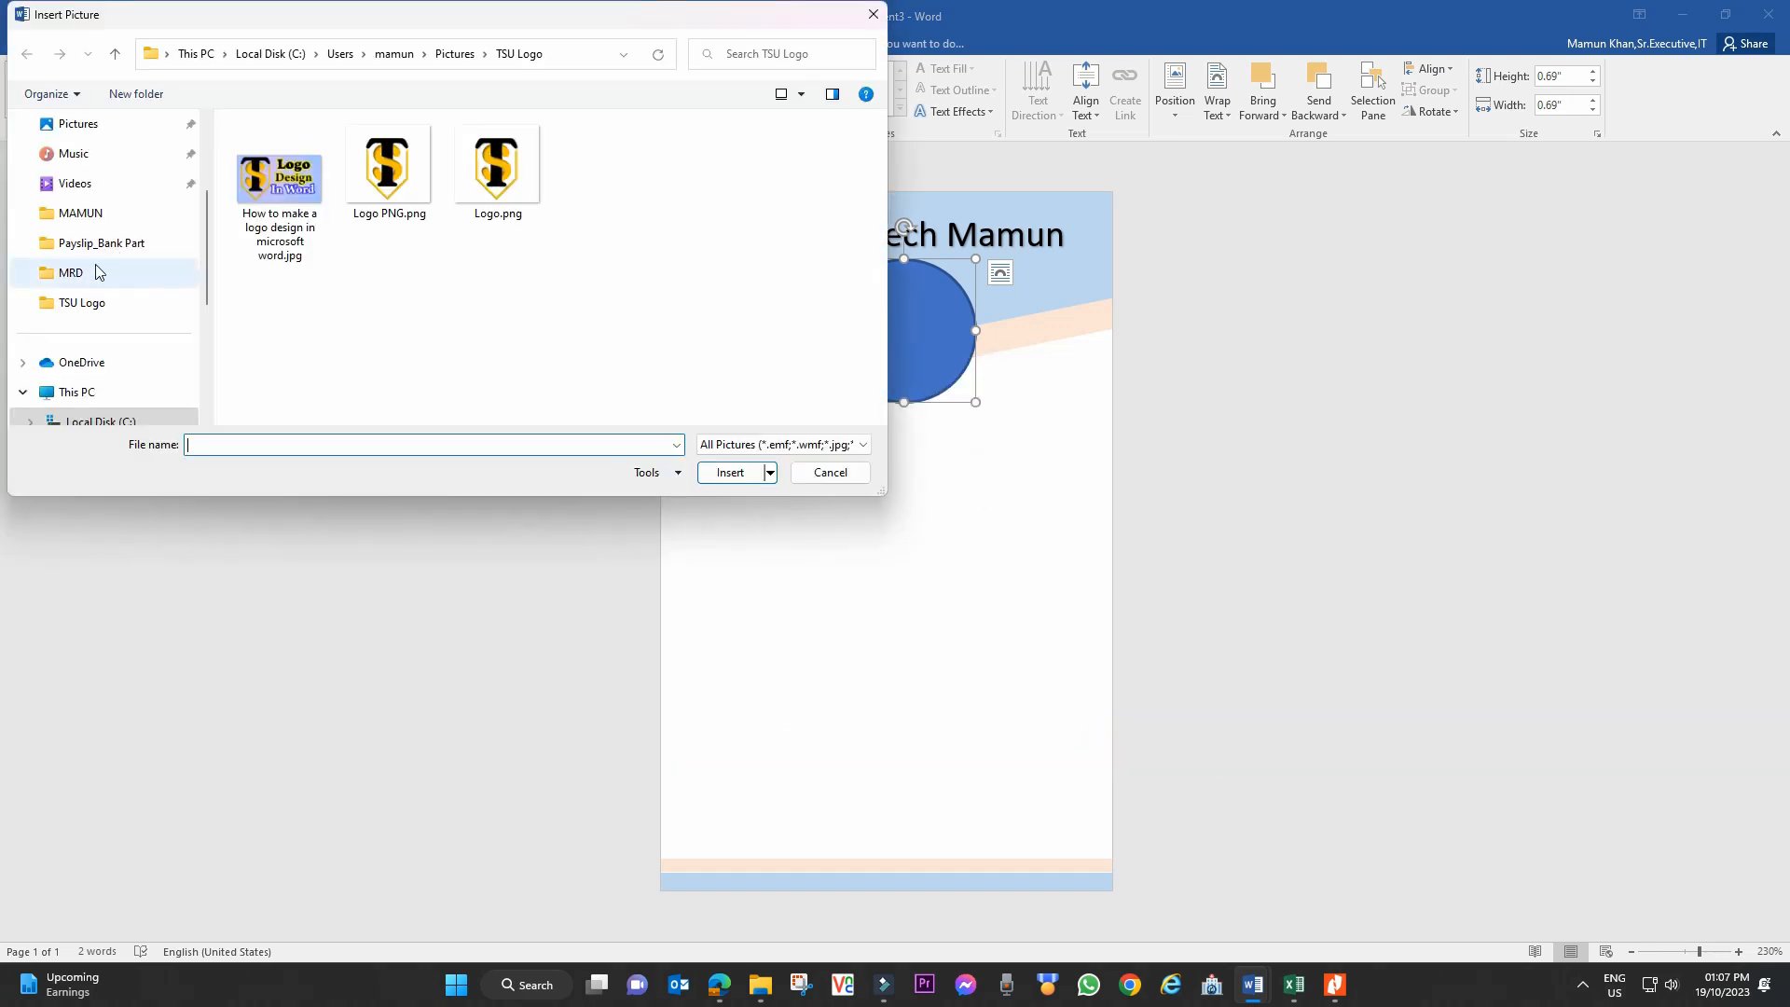
pyautogui.click(97, 226)
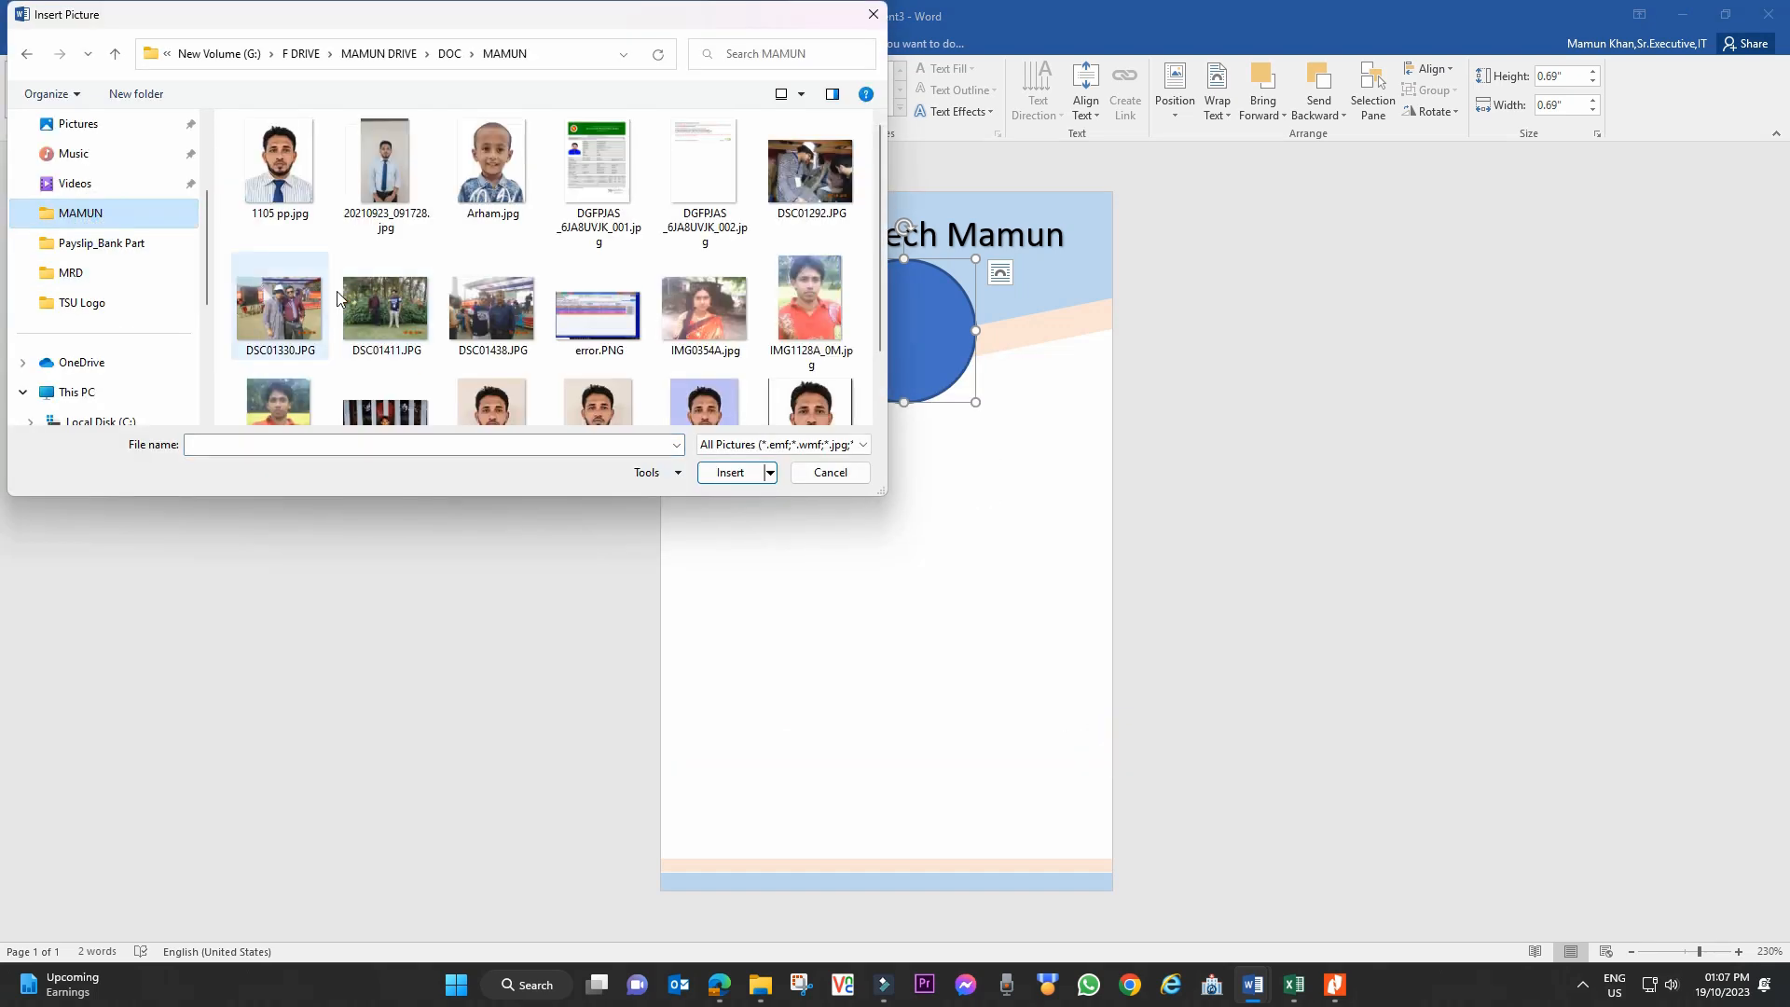
pyautogui.doubleClick(284, 183)
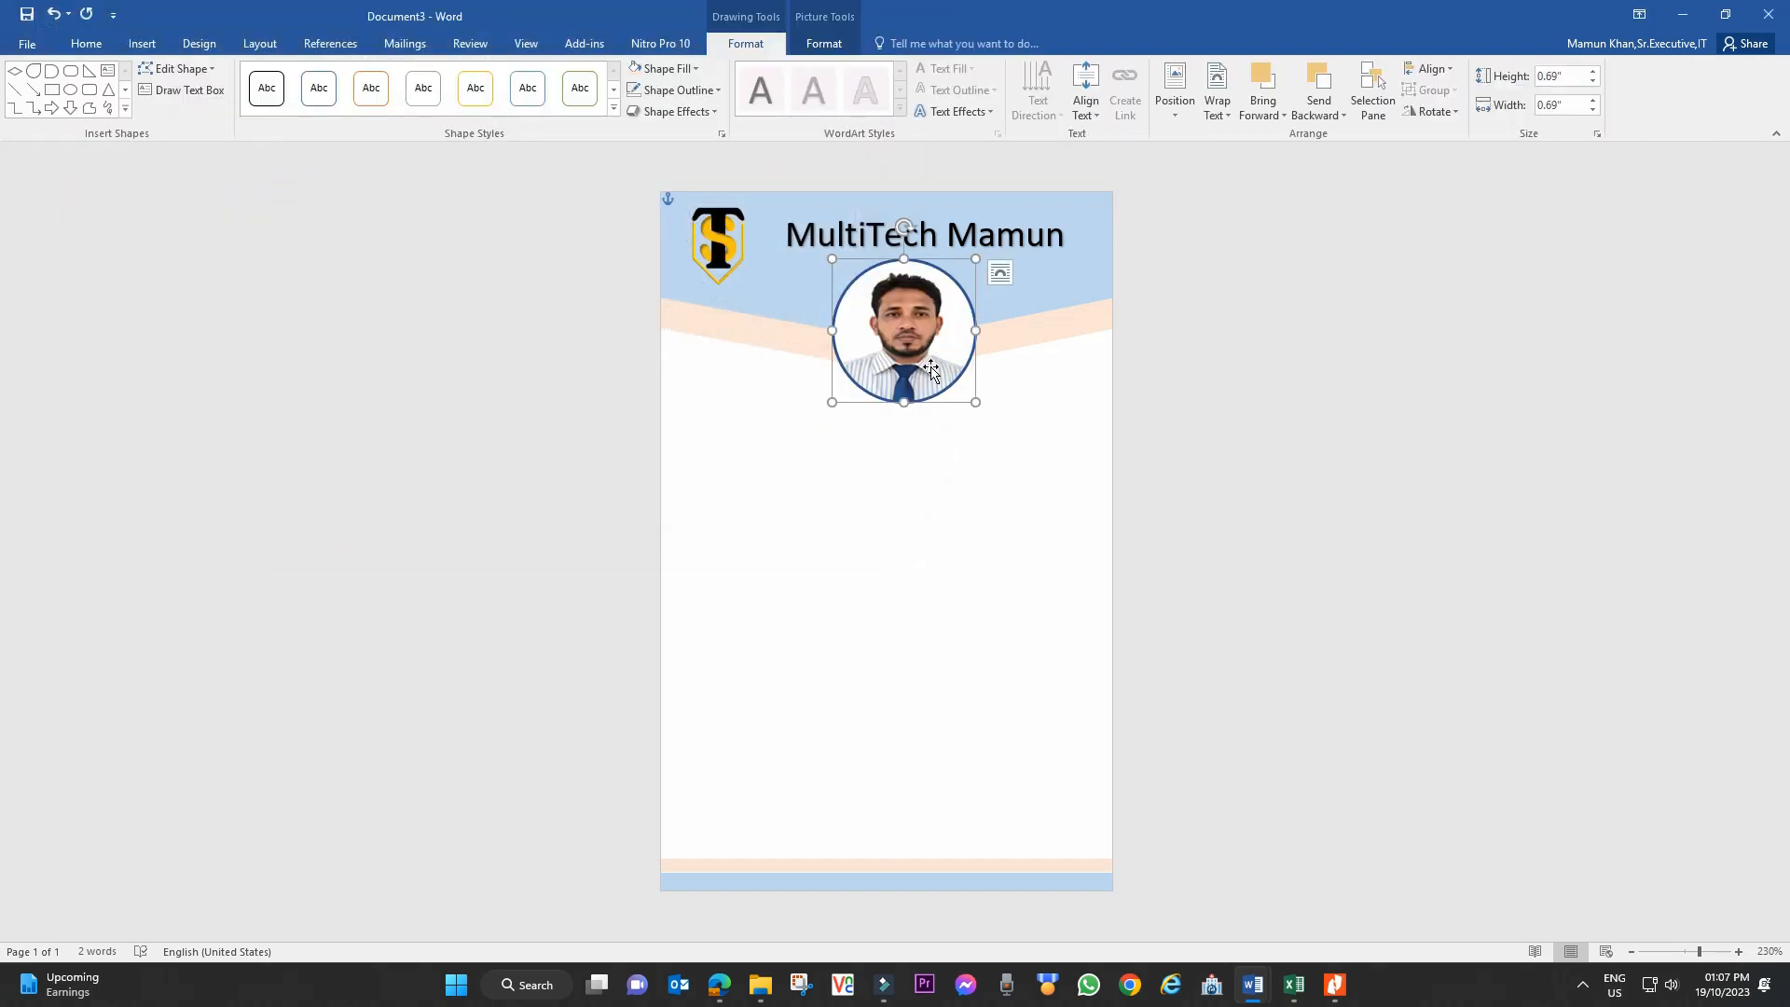
# - Change the photo circle's outline to the light orange theme colour matching the header band
pyautogui.click(689, 98)
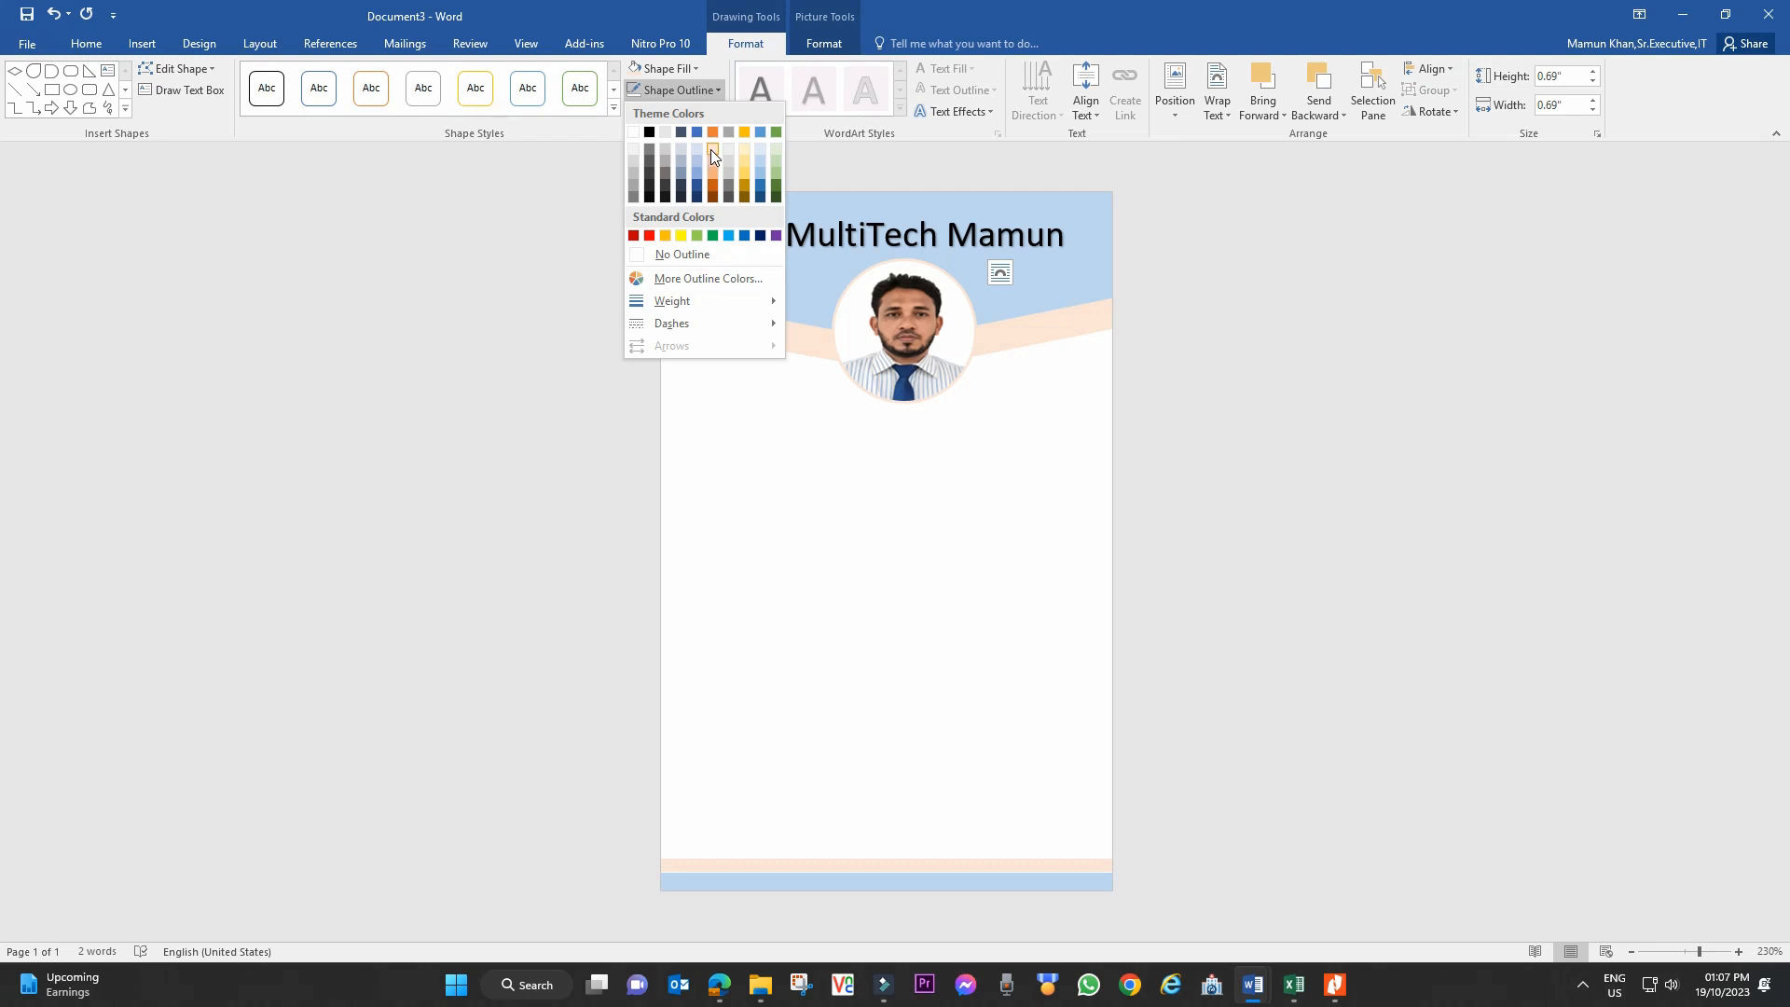
pyautogui.click(676, 252)
pyautogui.keyDown('ctrl'); pyautogui.scroll(5, 1037, 538); pyautogui.keyUp('ctrl')
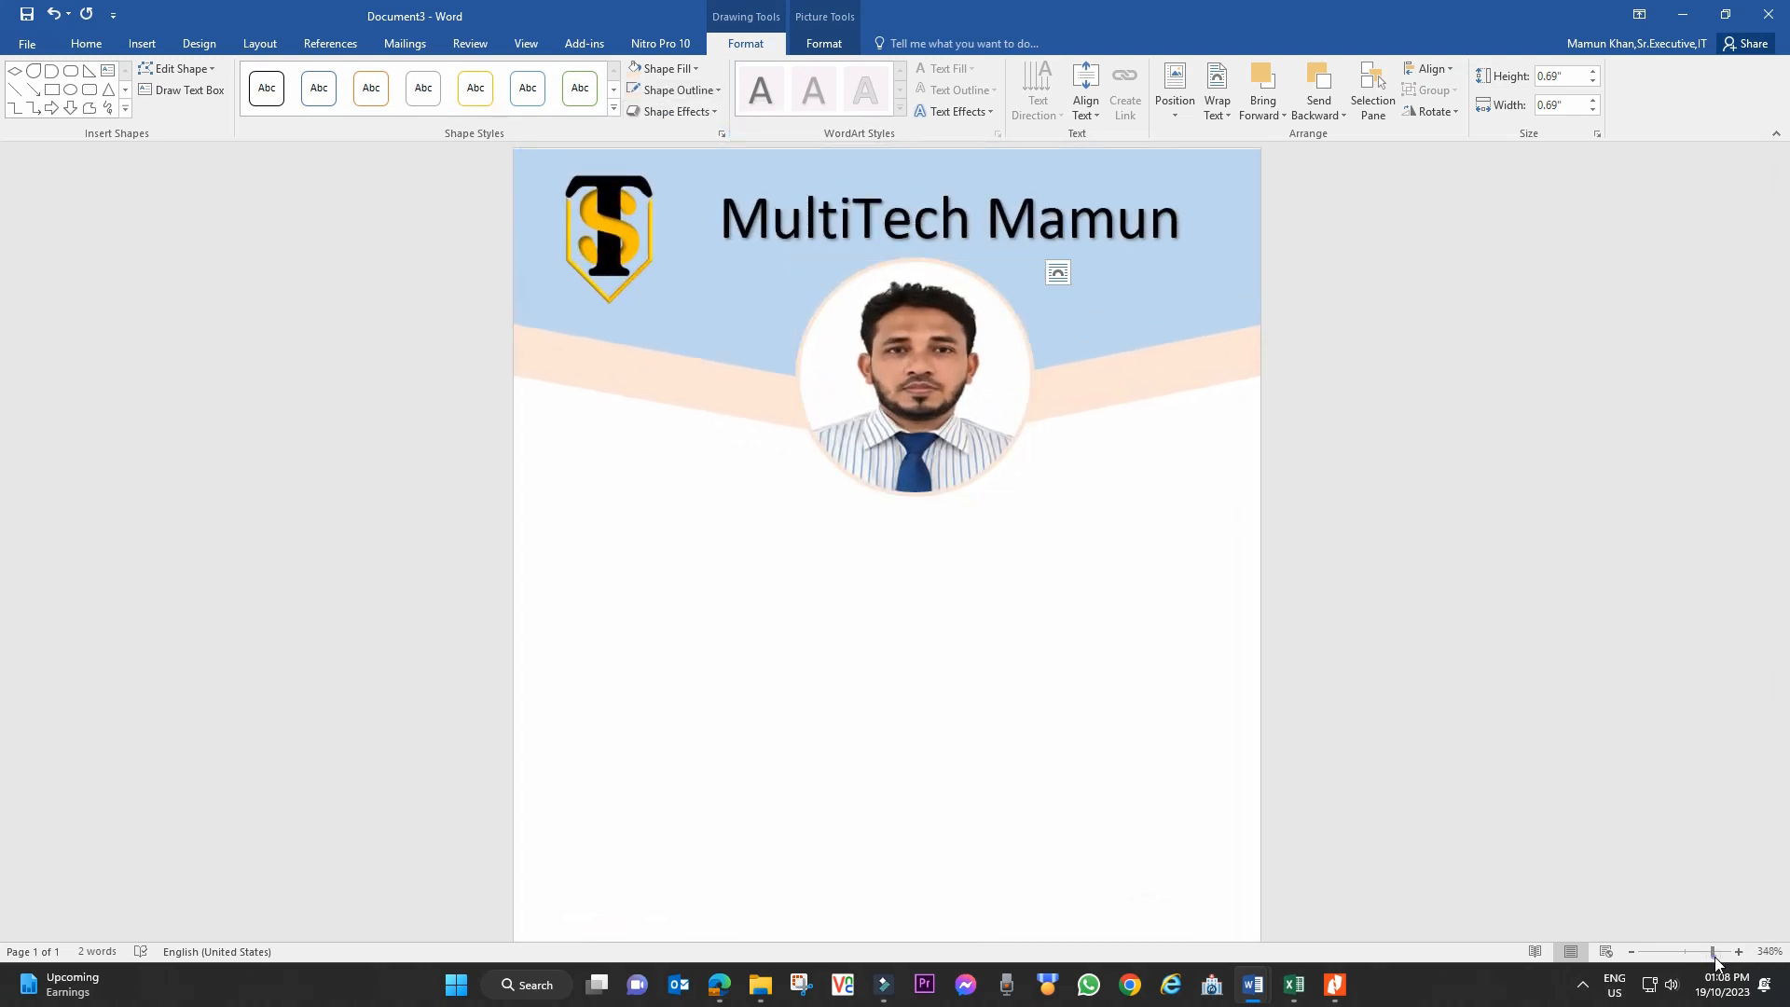
pyautogui.click(1718, 949)
# - Nudge the WordArt title slightly left within the blue header
pyautogui.click(1189, 690)
pyautogui.click(925, 345)
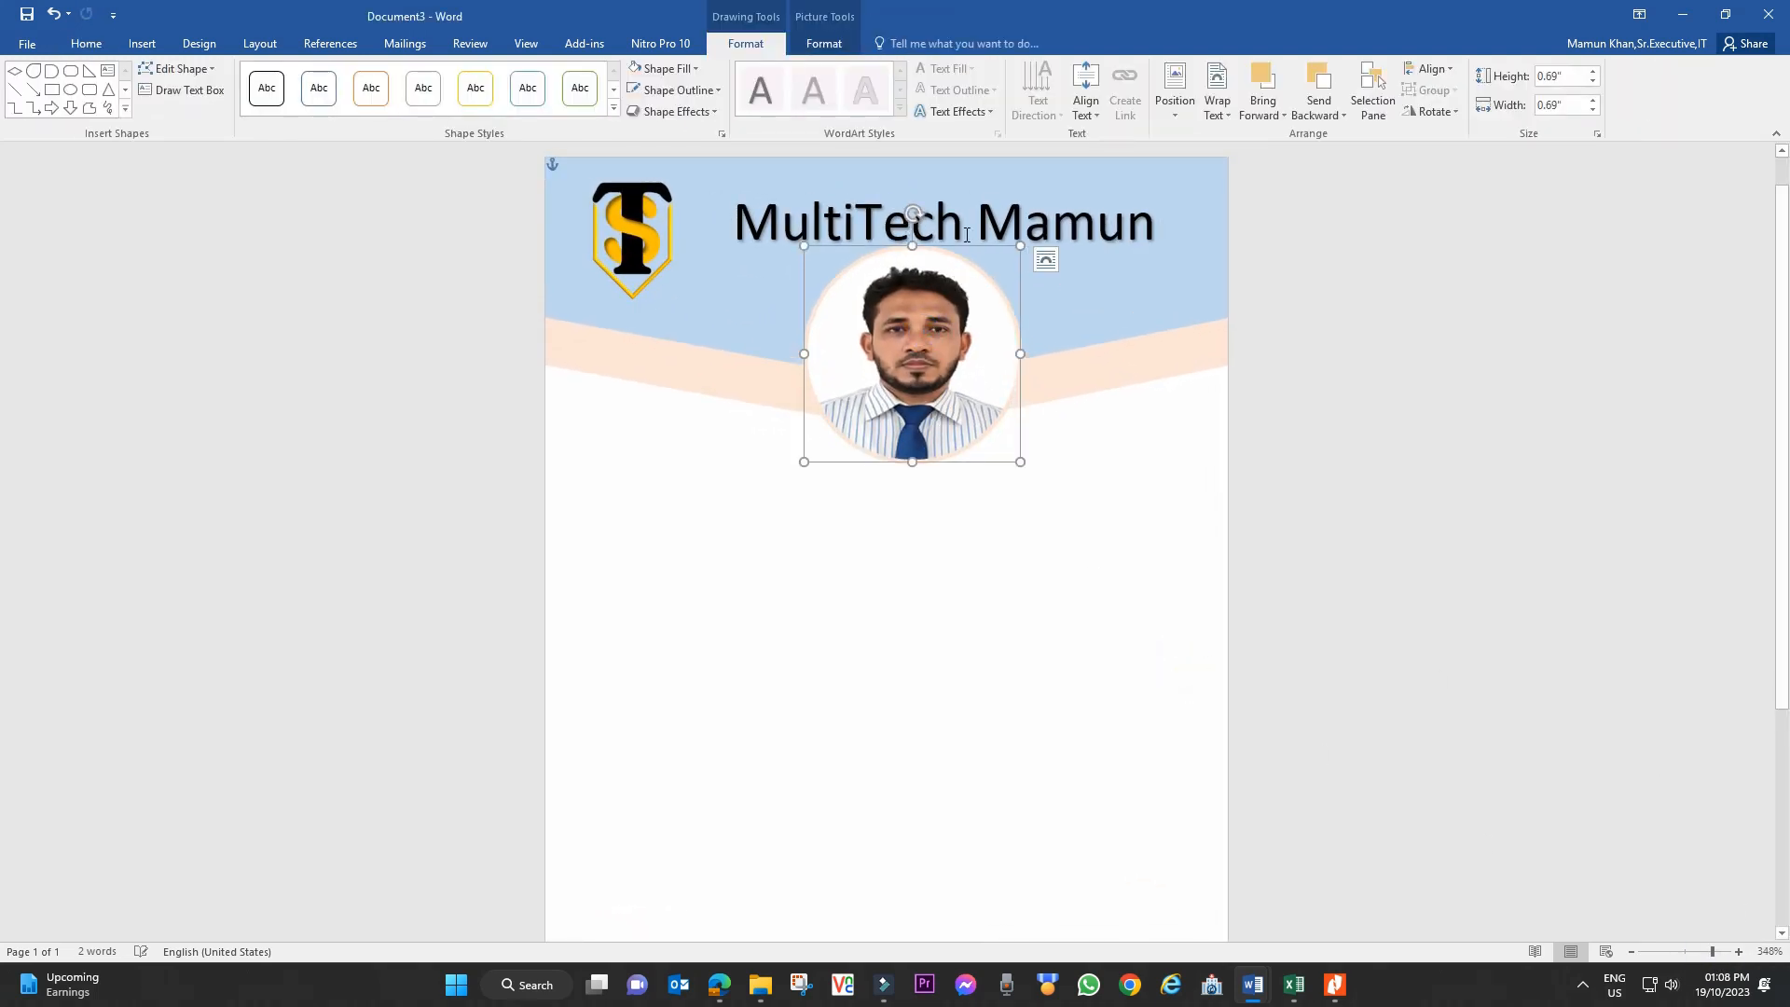
pyautogui.click(988, 173)
pyautogui.moveTo(988, 173)
pyautogui.mouseDown()
pyautogui.moveTo(988, 148)
pyautogui.moveTo(978, 177)
pyautogui.mouseUp()
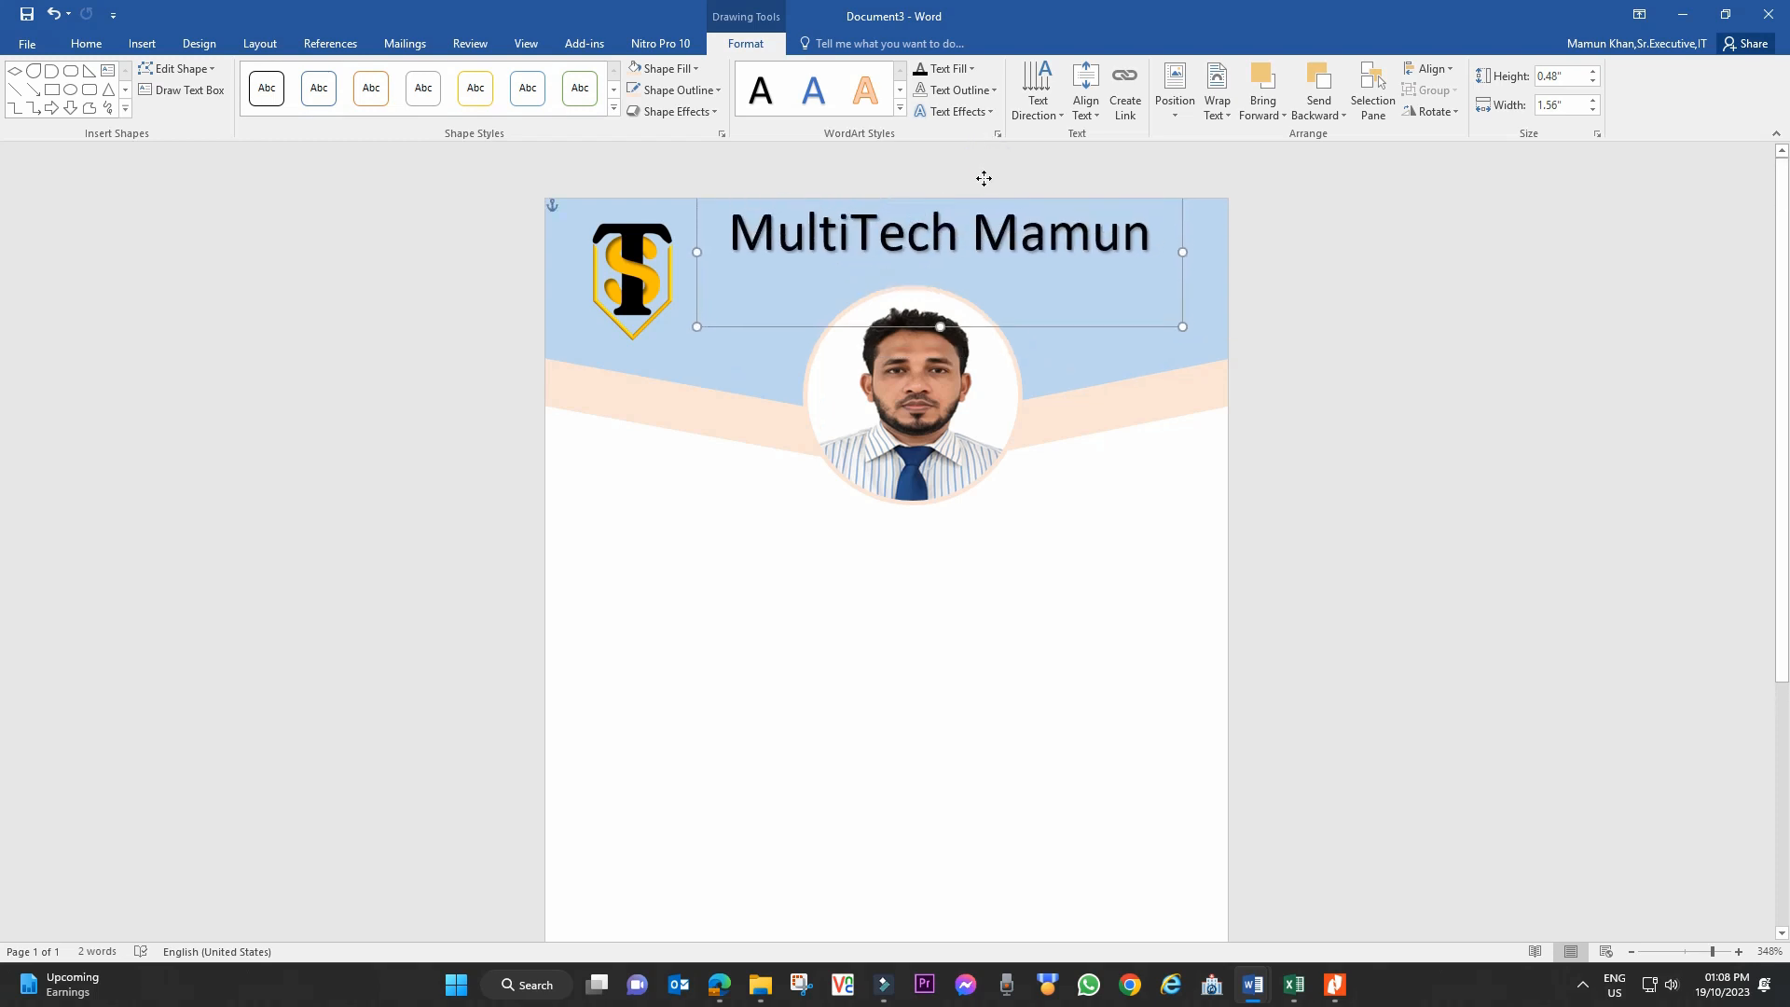
# - Shrink the photo circle proportionally and reposition it over the V's tip, with a clear gap below the title
pyautogui.moveTo(967, 479); pyautogui.dragTo(929, 471)
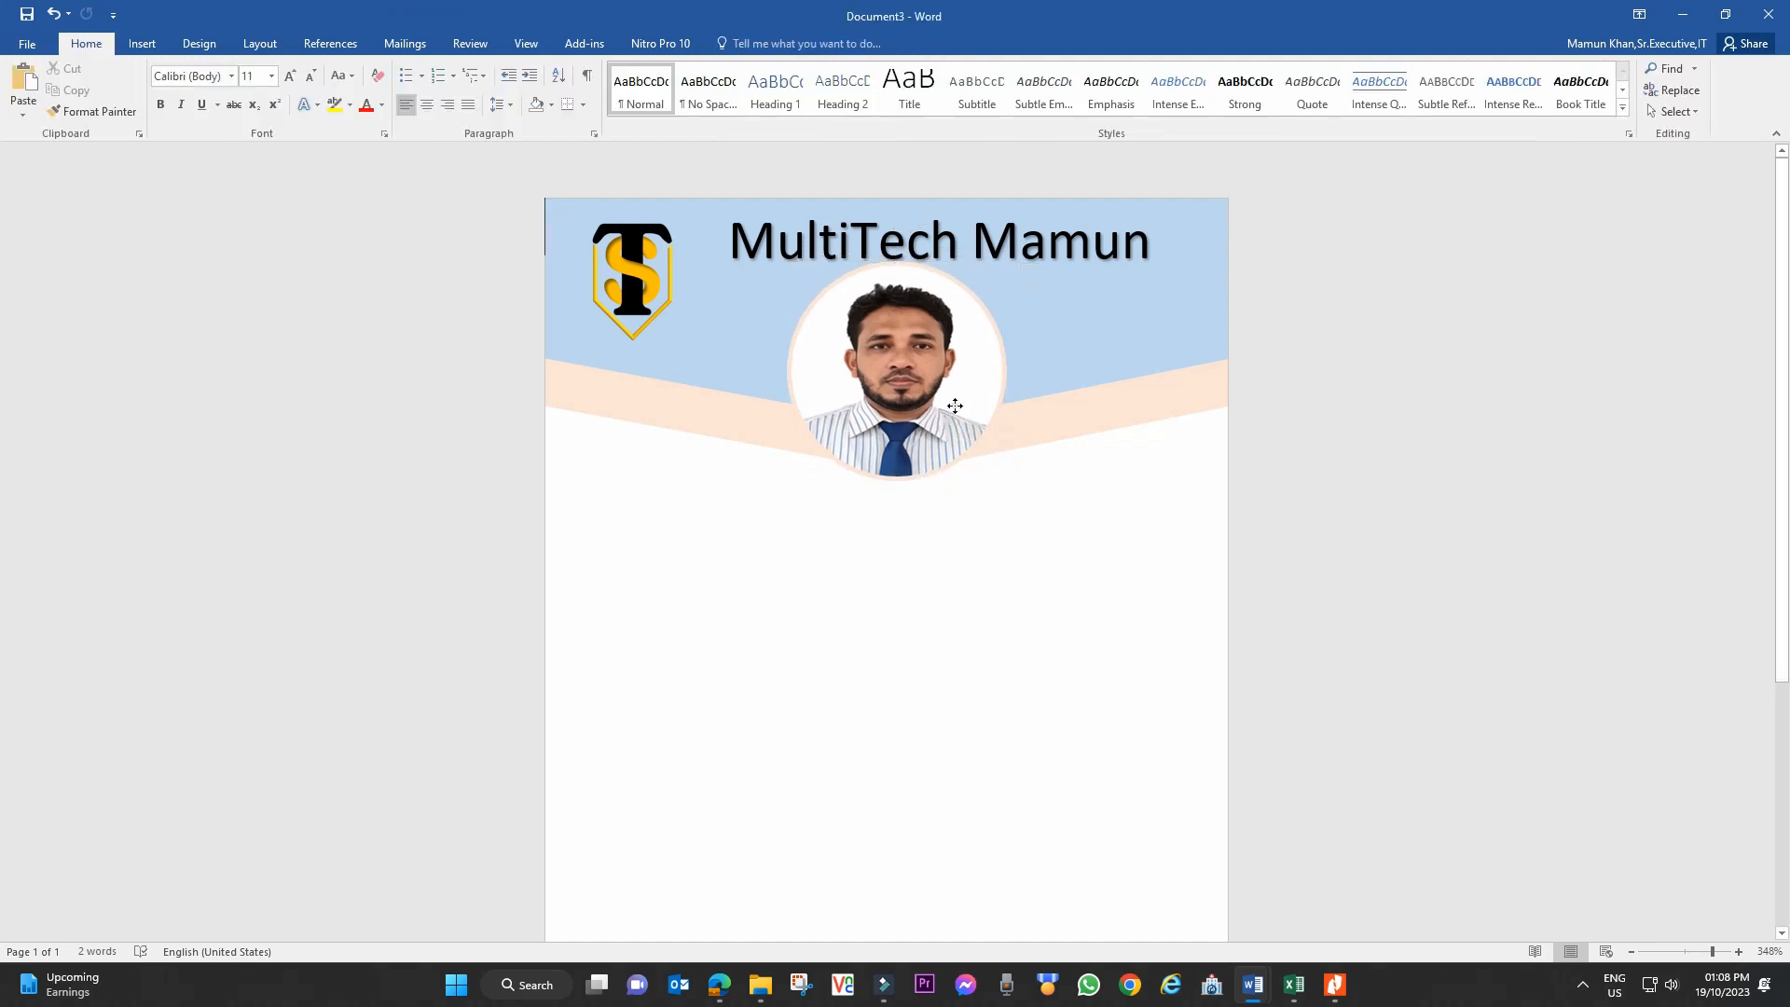
pyautogui.click(1029, 276)
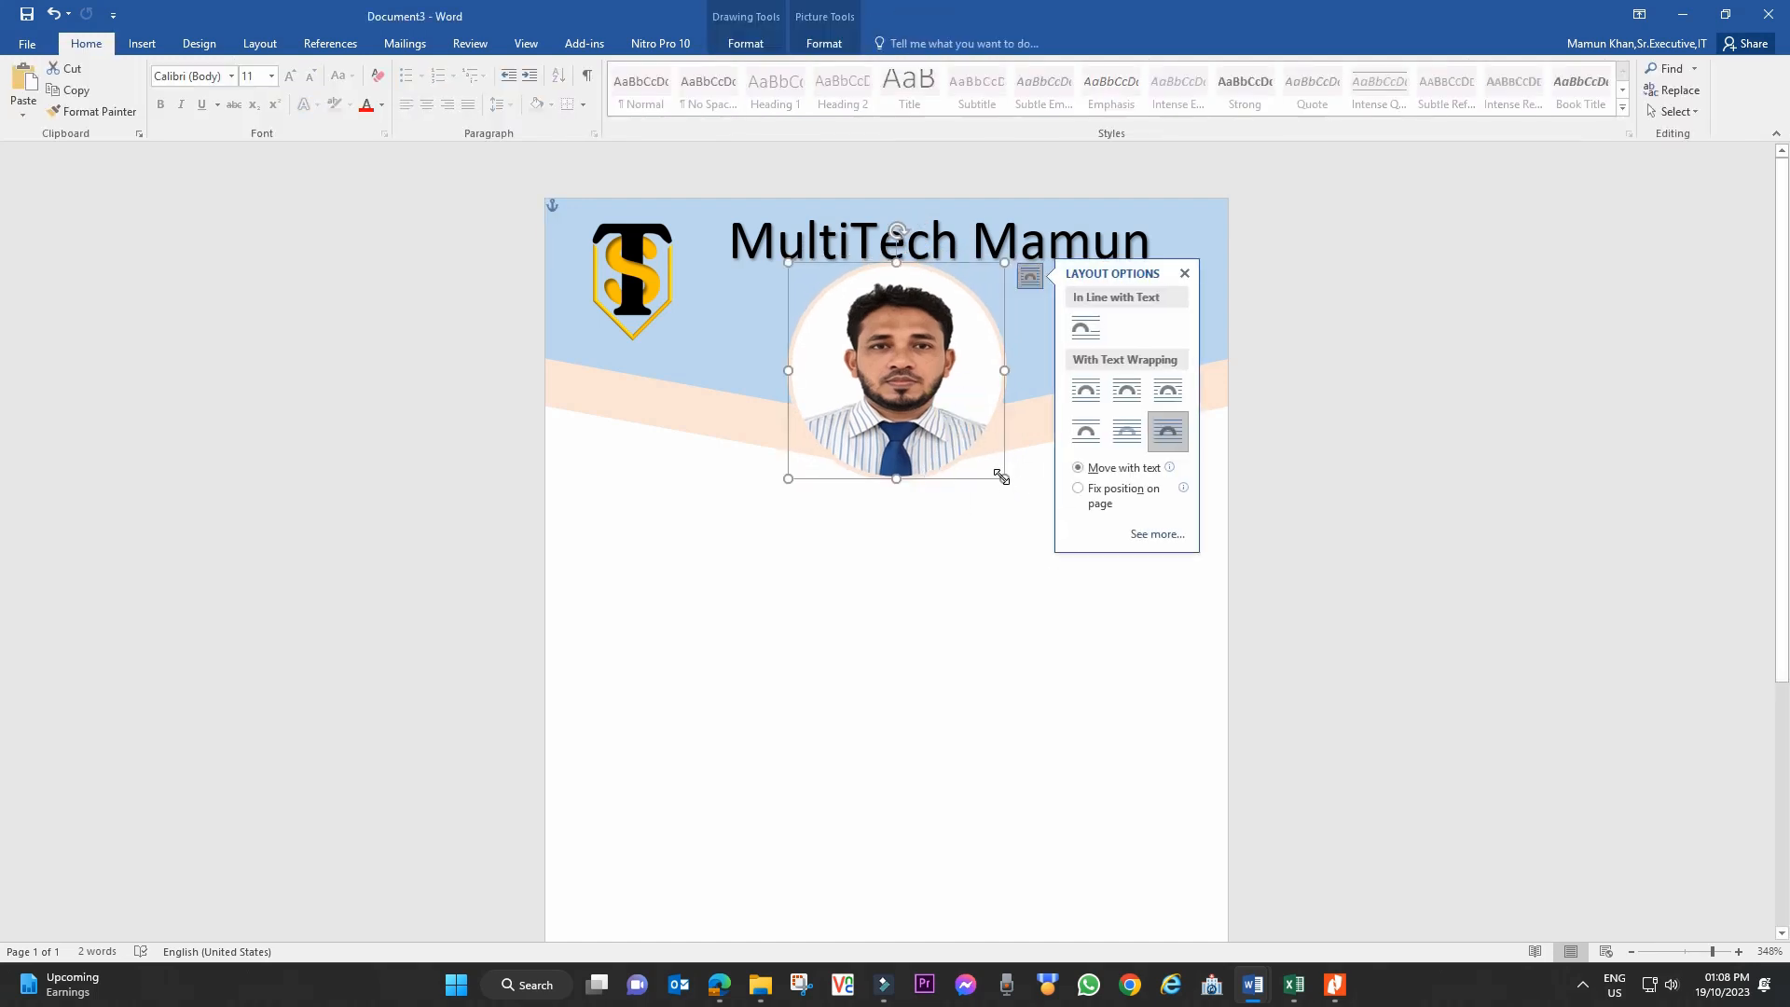
pyautogui.moveTo(1000, 477)
pyautogui.mouseDown()
pyautogui.moveTo(943, 421)
pyautogui.moveTo(955, 433)
pyautogui.mouseUp()
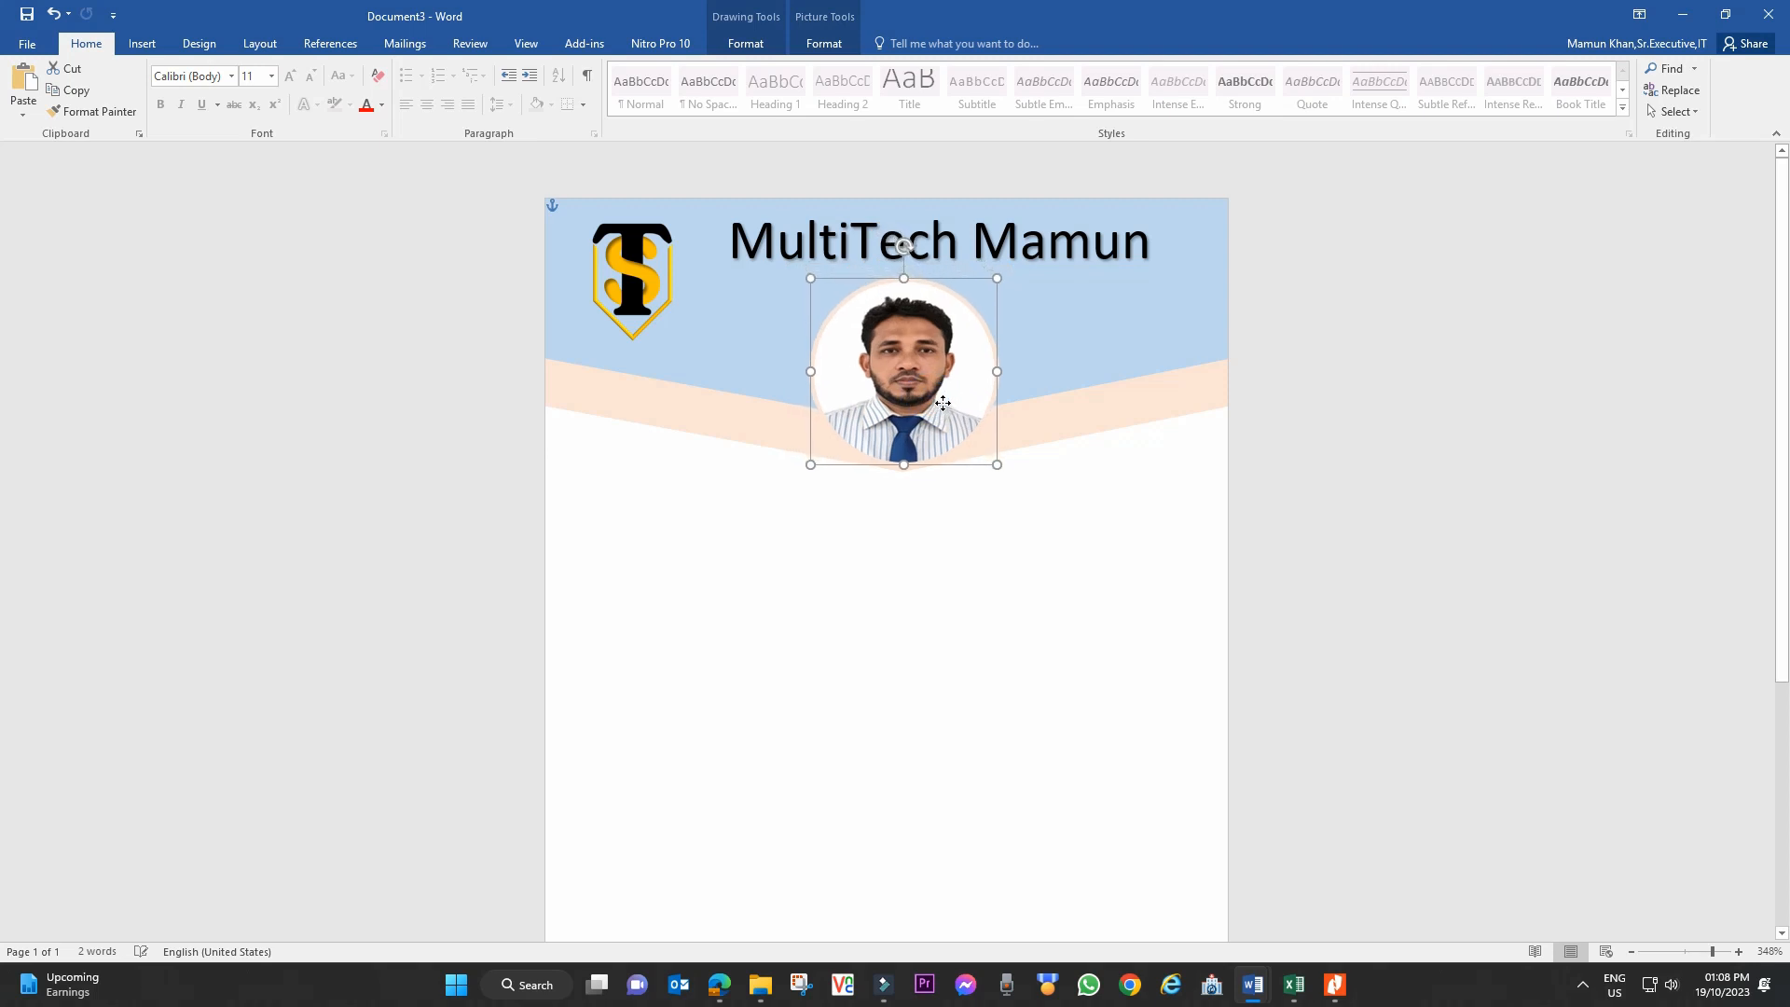
pyautogui.click(960, 580)
pyautogui.click(925, 433)
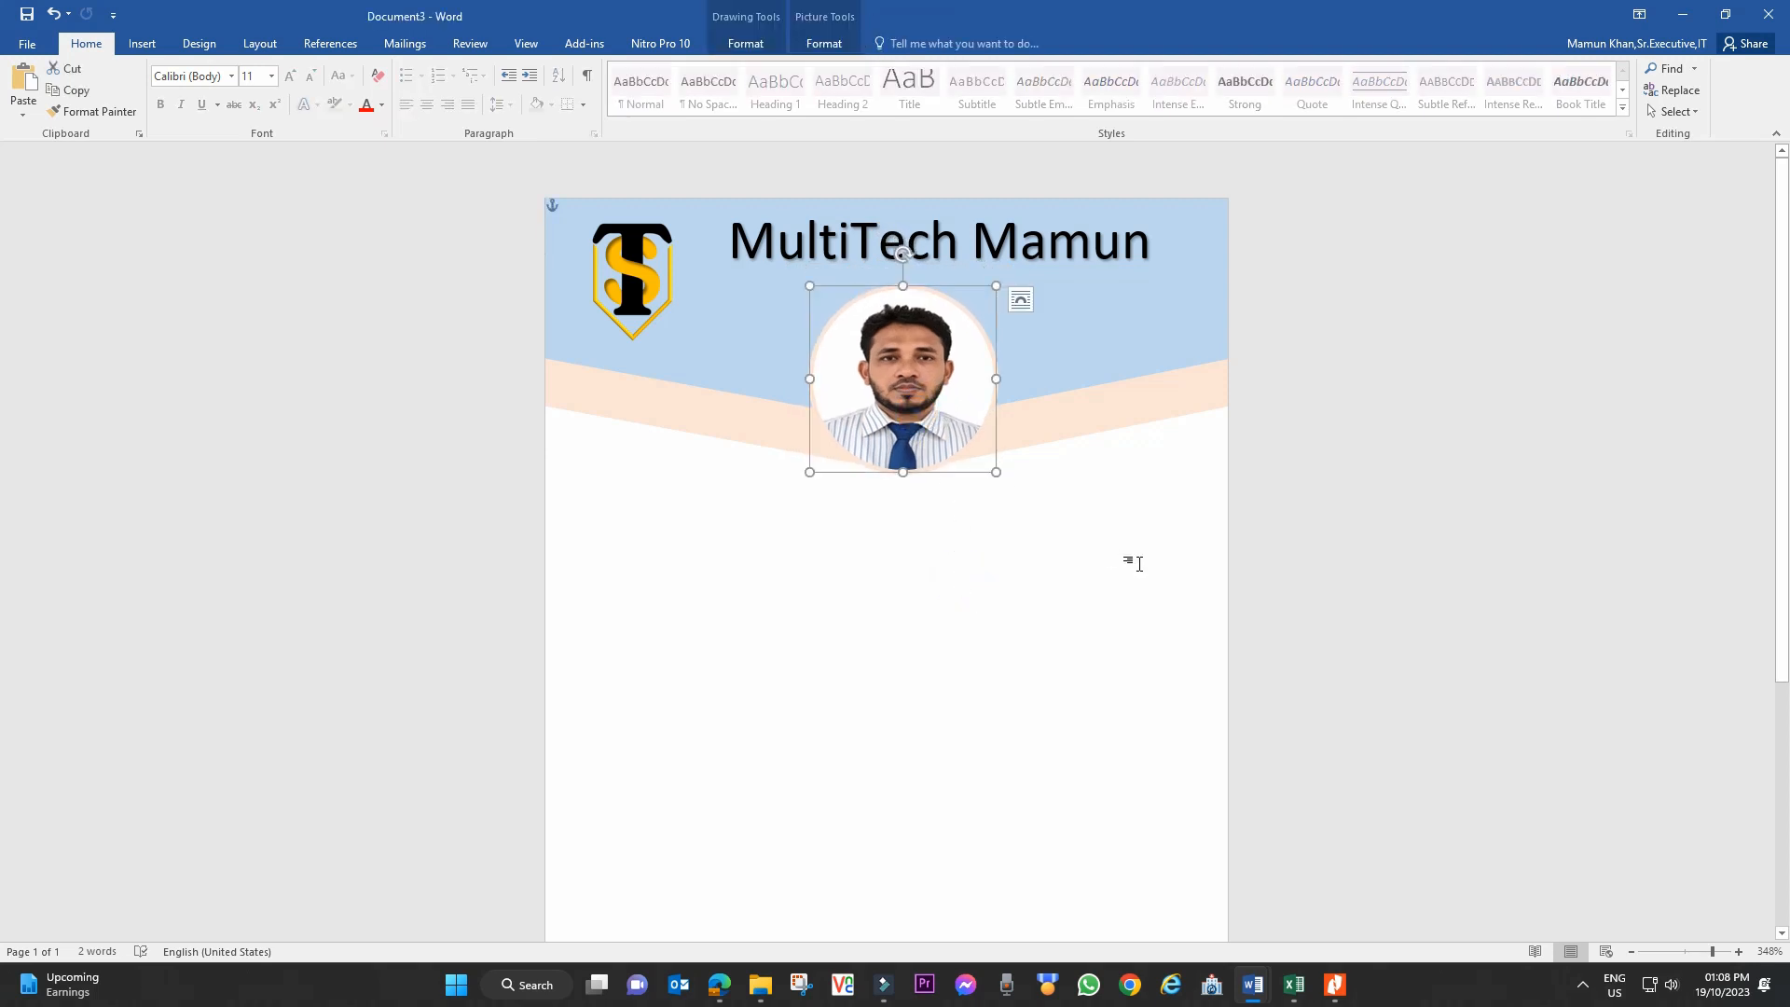
pyautogui.moveTo(935, 429); pyautogui.dragTo(940, 450)
pyautogui.click(1067, 594)
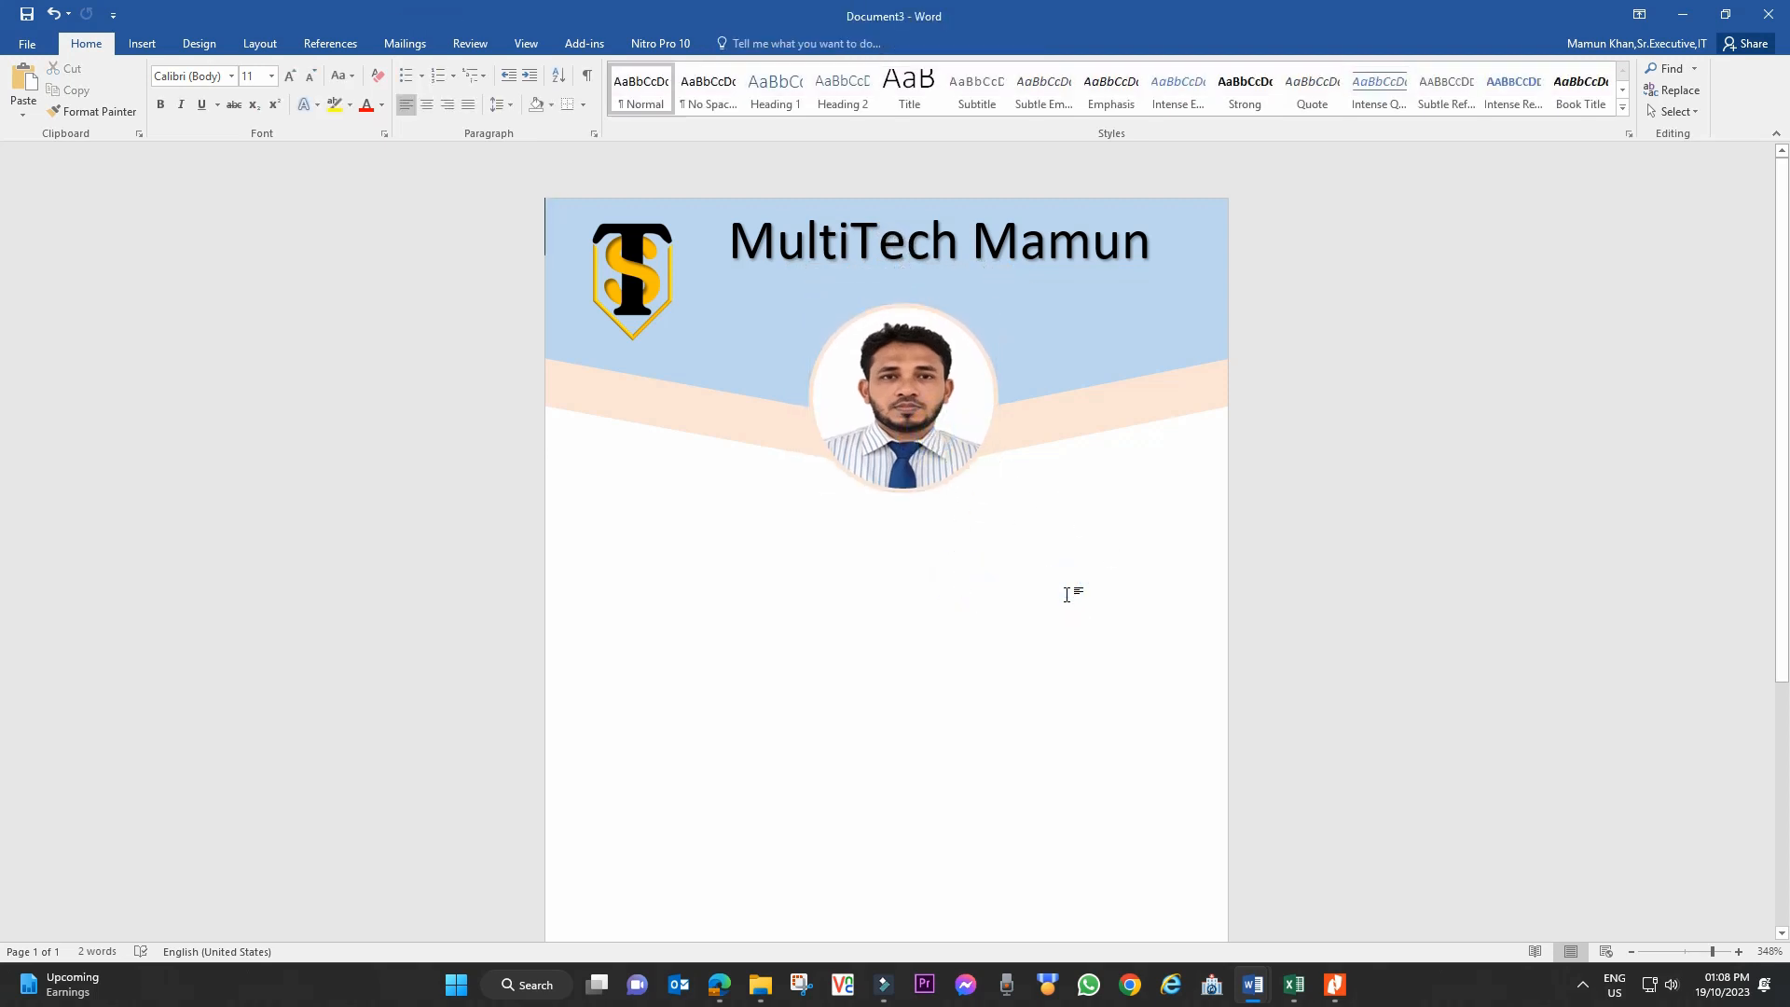